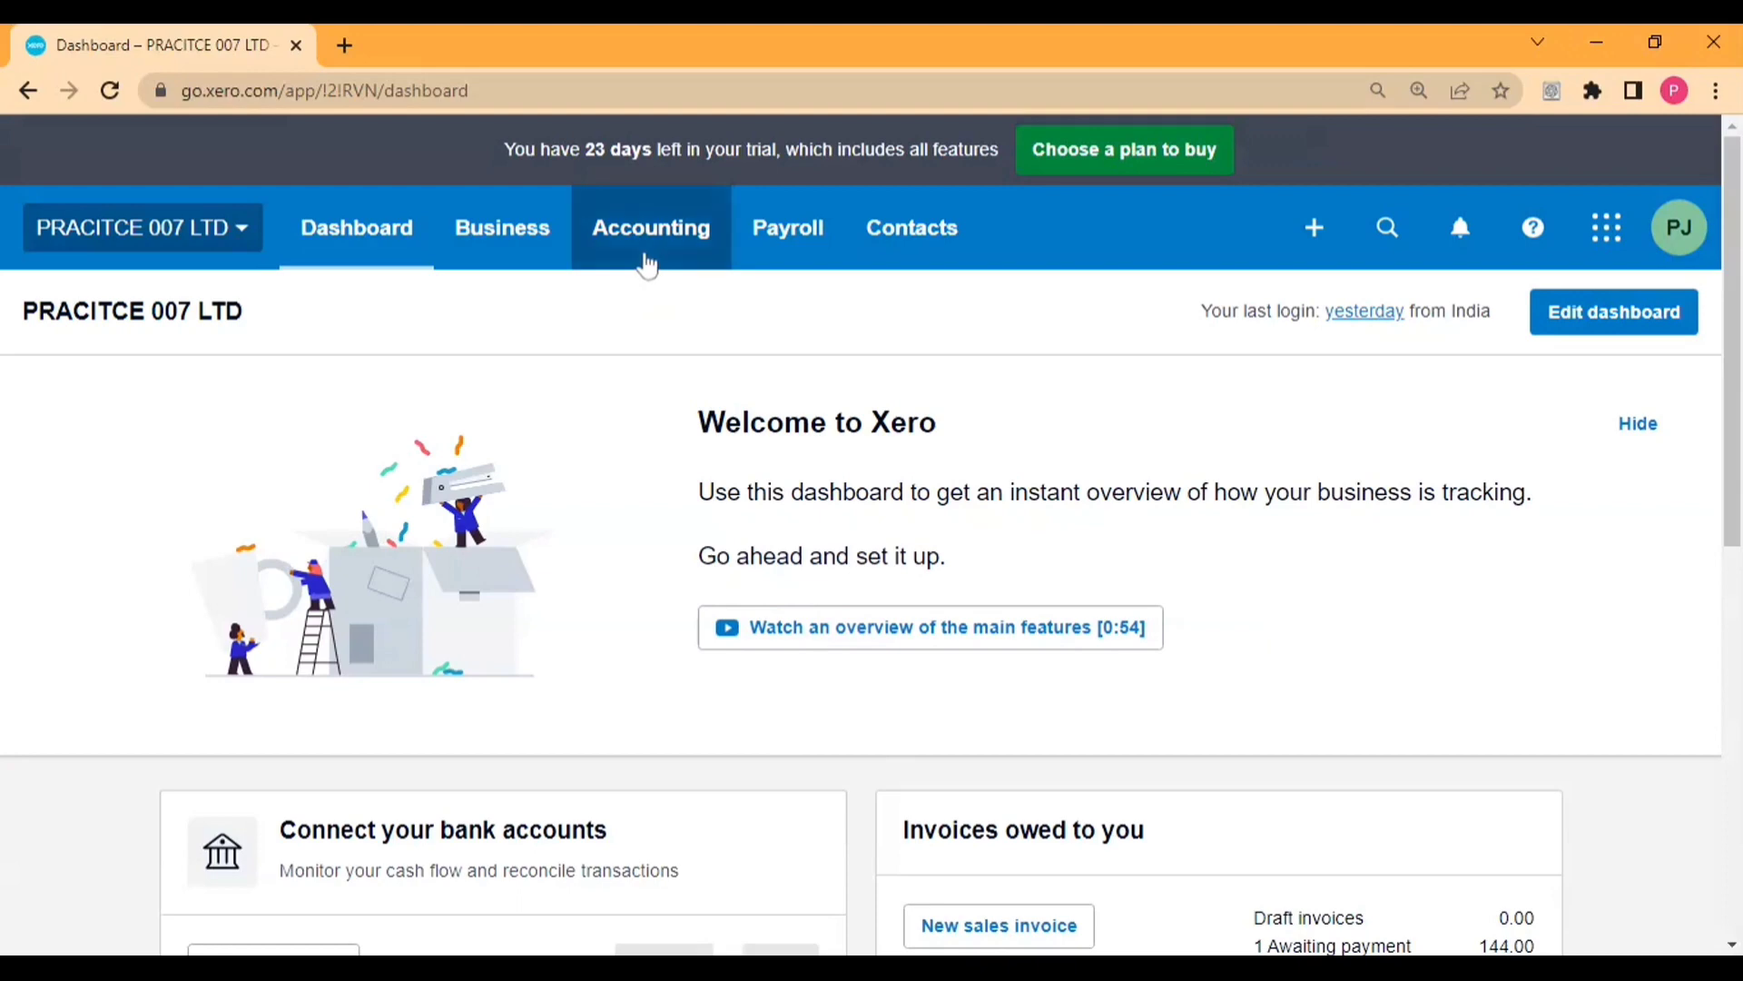
Open the chart of accounts from the advanced accounting settings and look over the listed accounts.
left_click(649, 263)
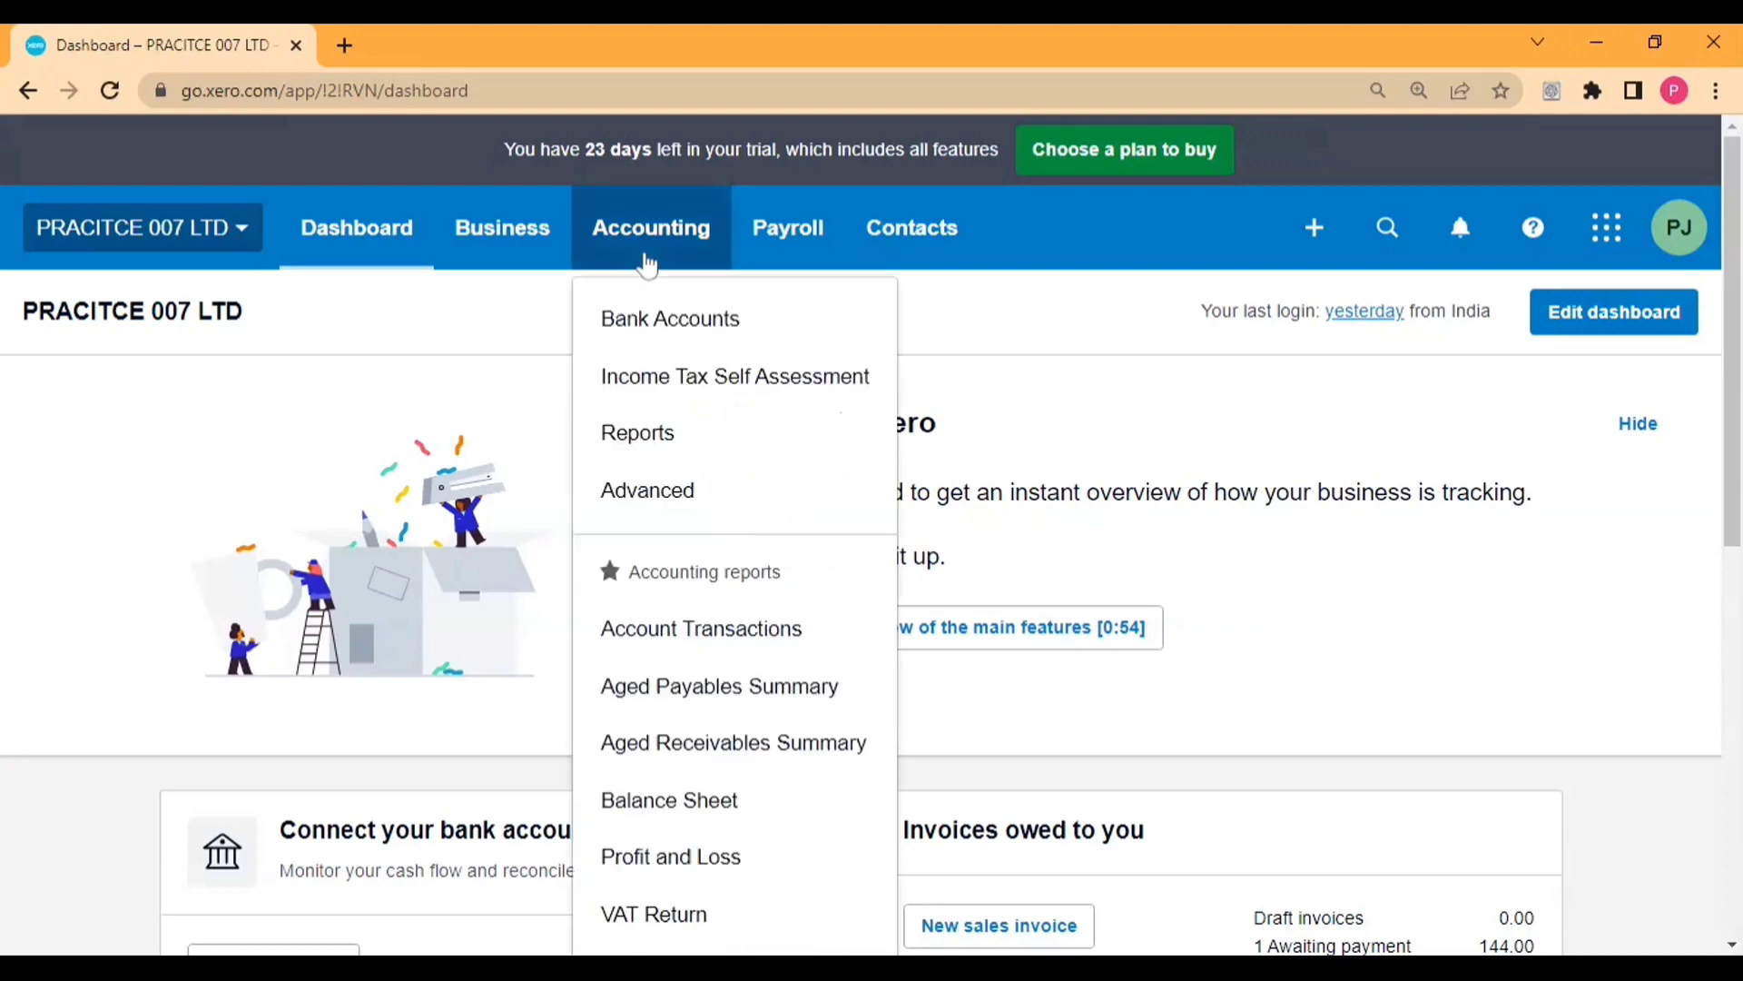
left_click(654, 488)
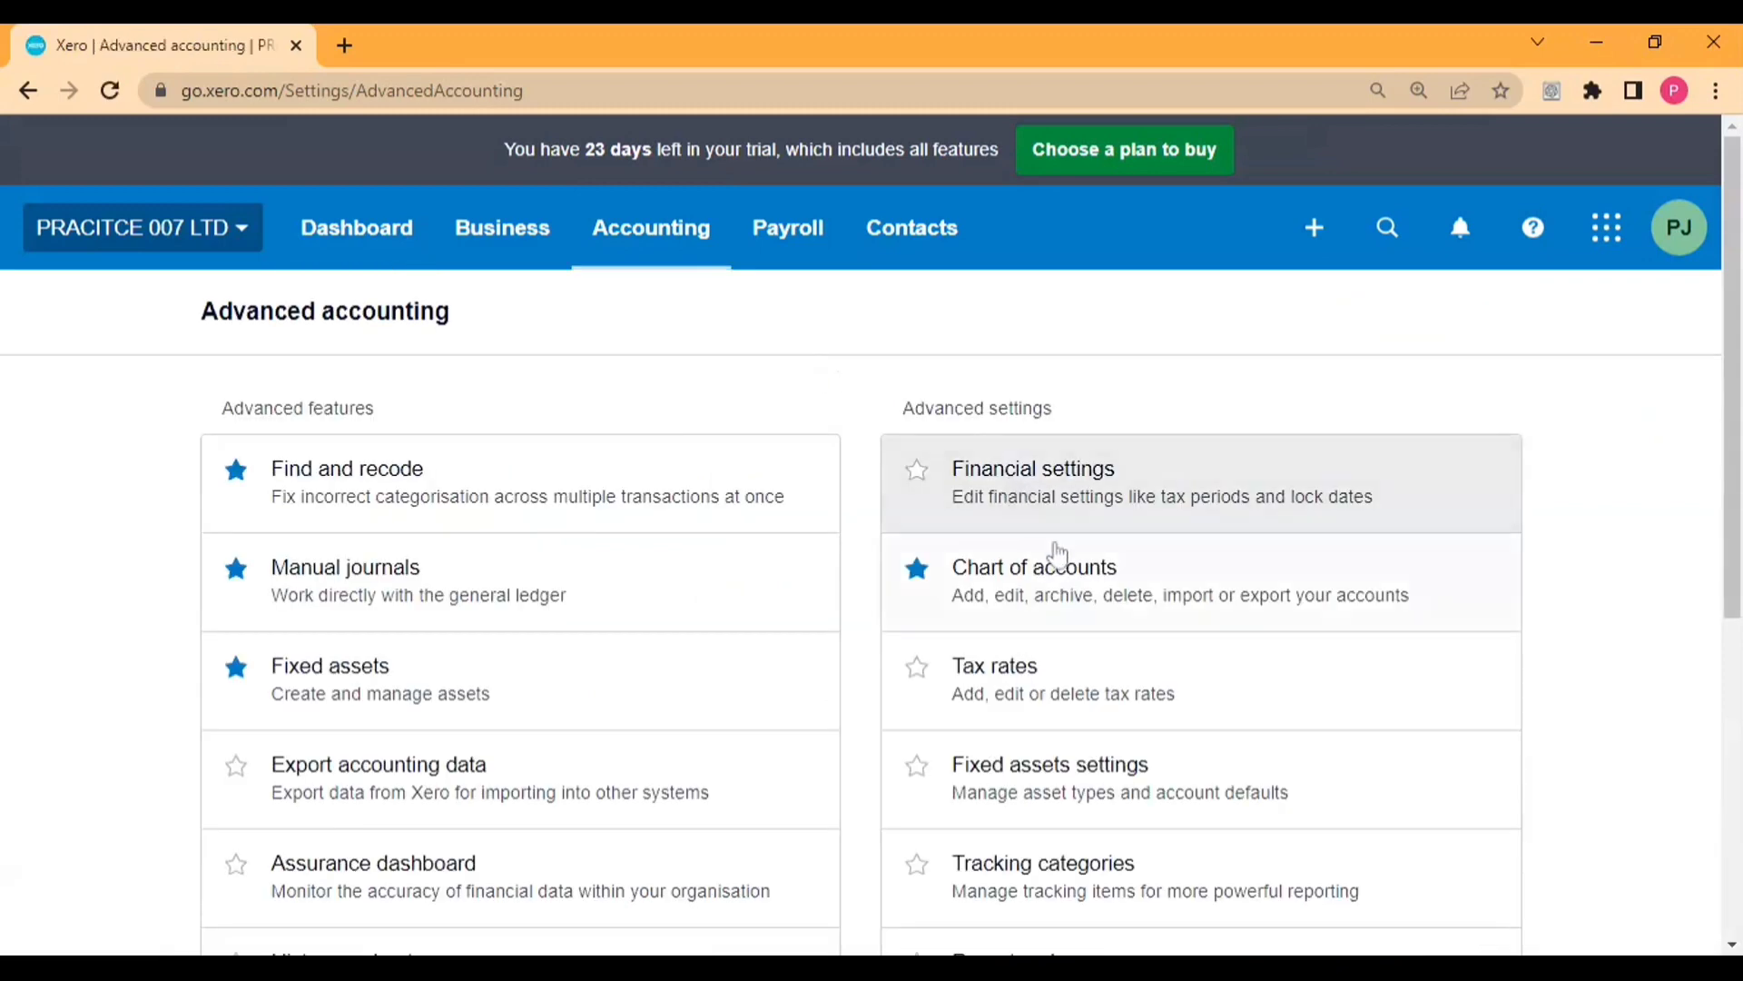
scroll(1058, 557, "down", 1)
left_click(1044, 454)
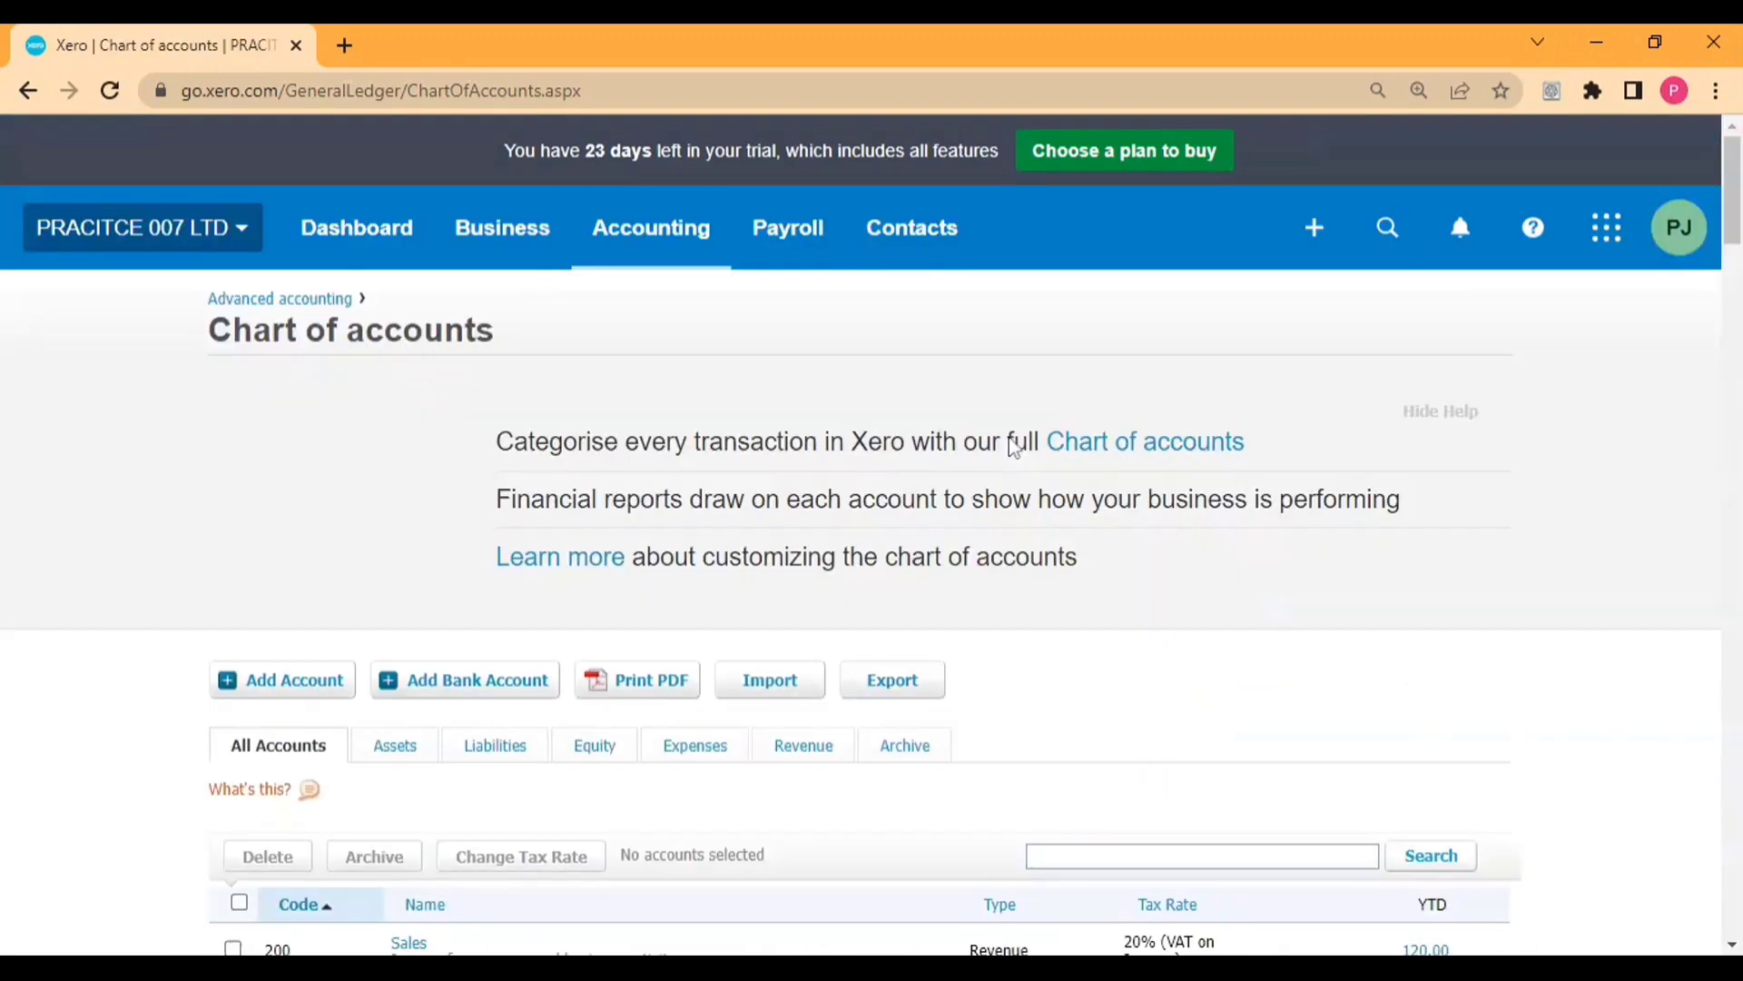
scroll(717, 617, "down", 4)
scroll(498, 630, "down", 3)
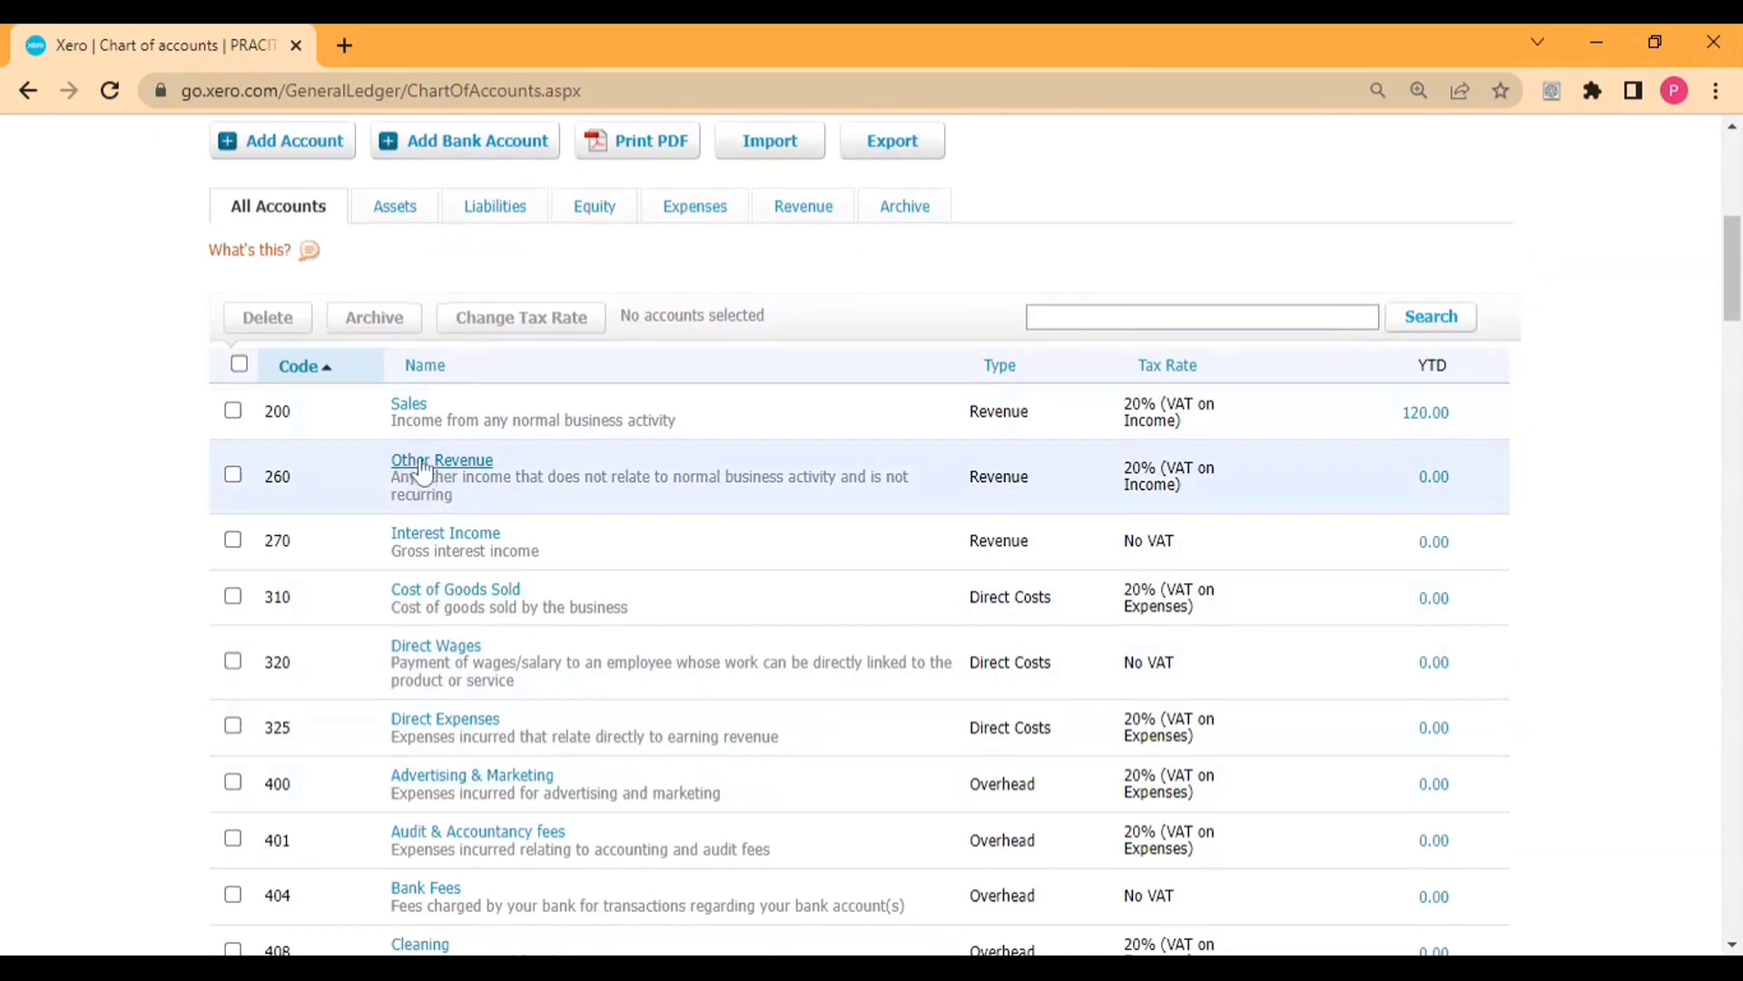
Open the Other Revenue account's details to view its editable fields, and close them without saving.
scroll(786, 599, "up", 2)
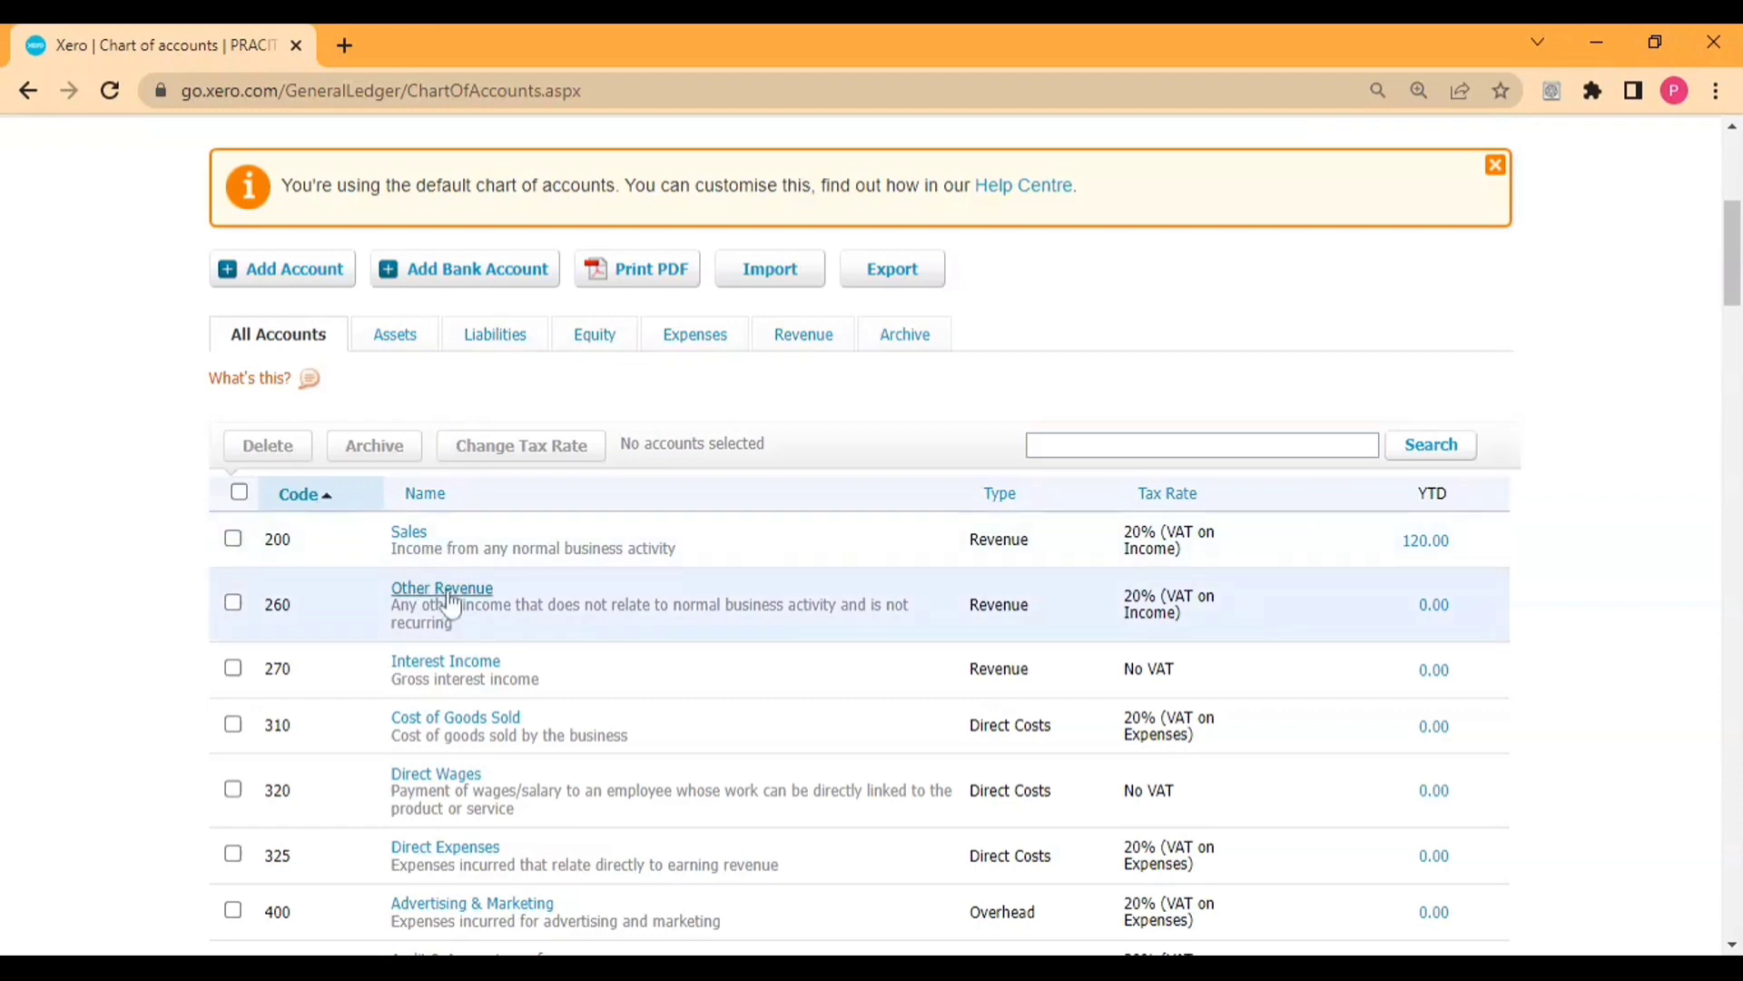
left_click(448, 602)
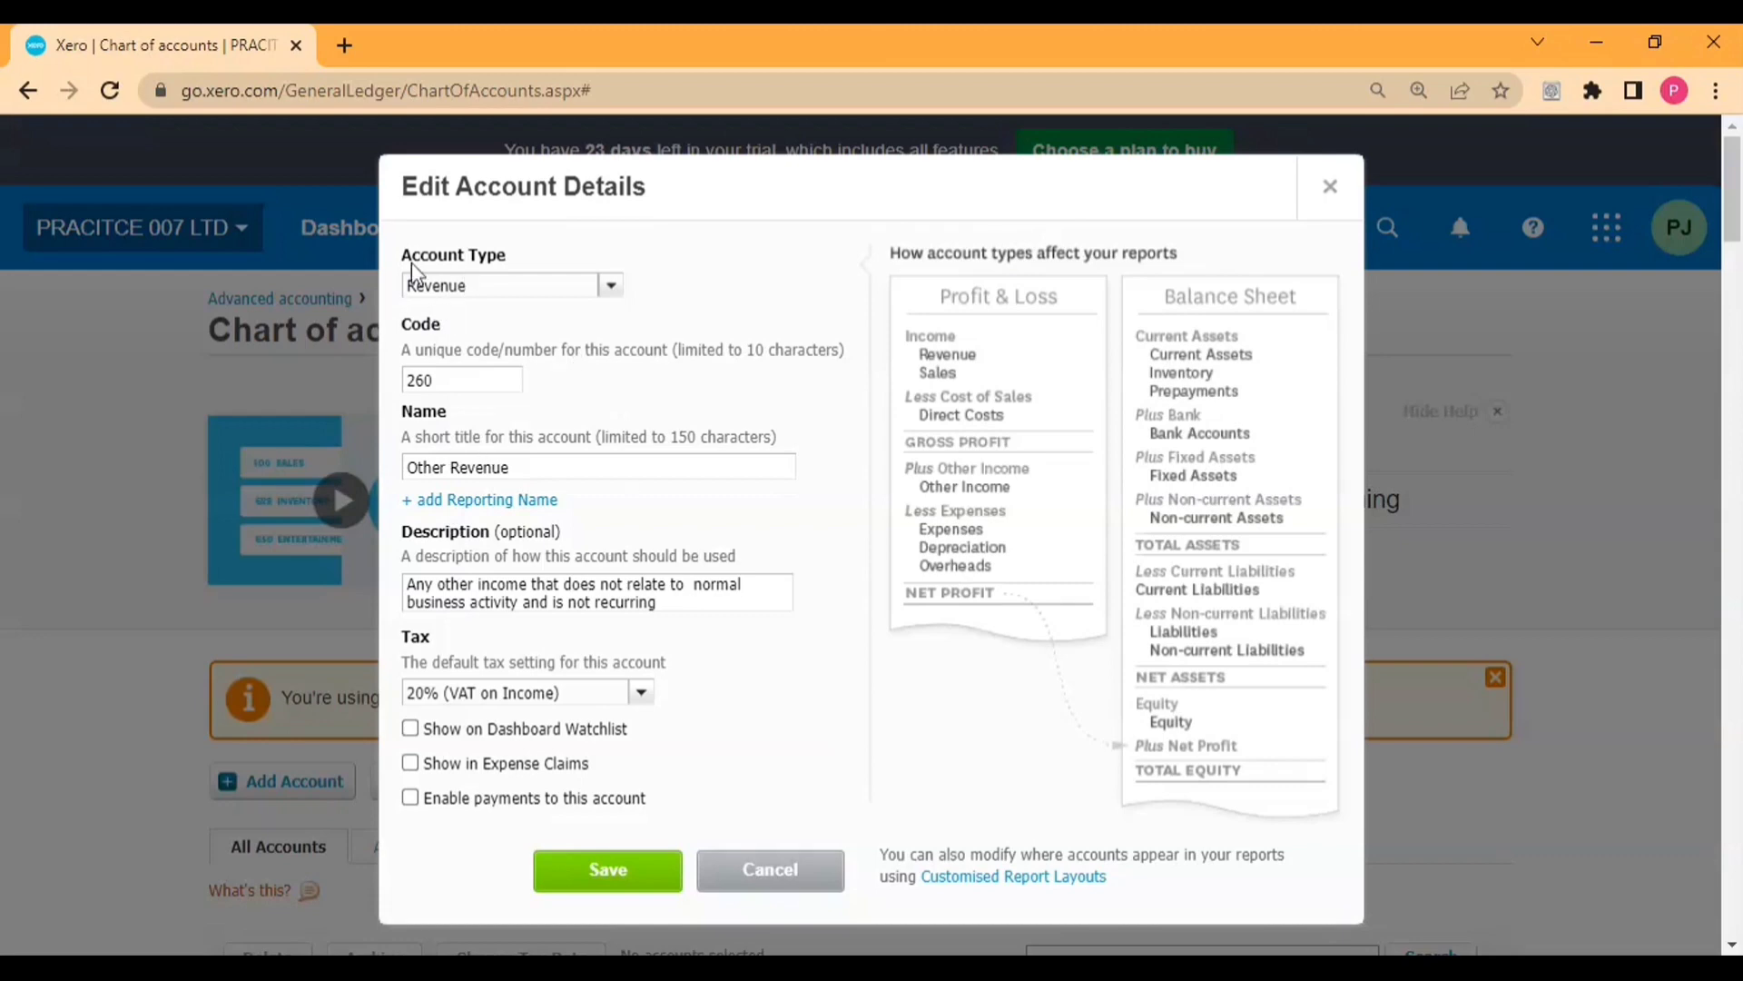
left_click(600, 463)
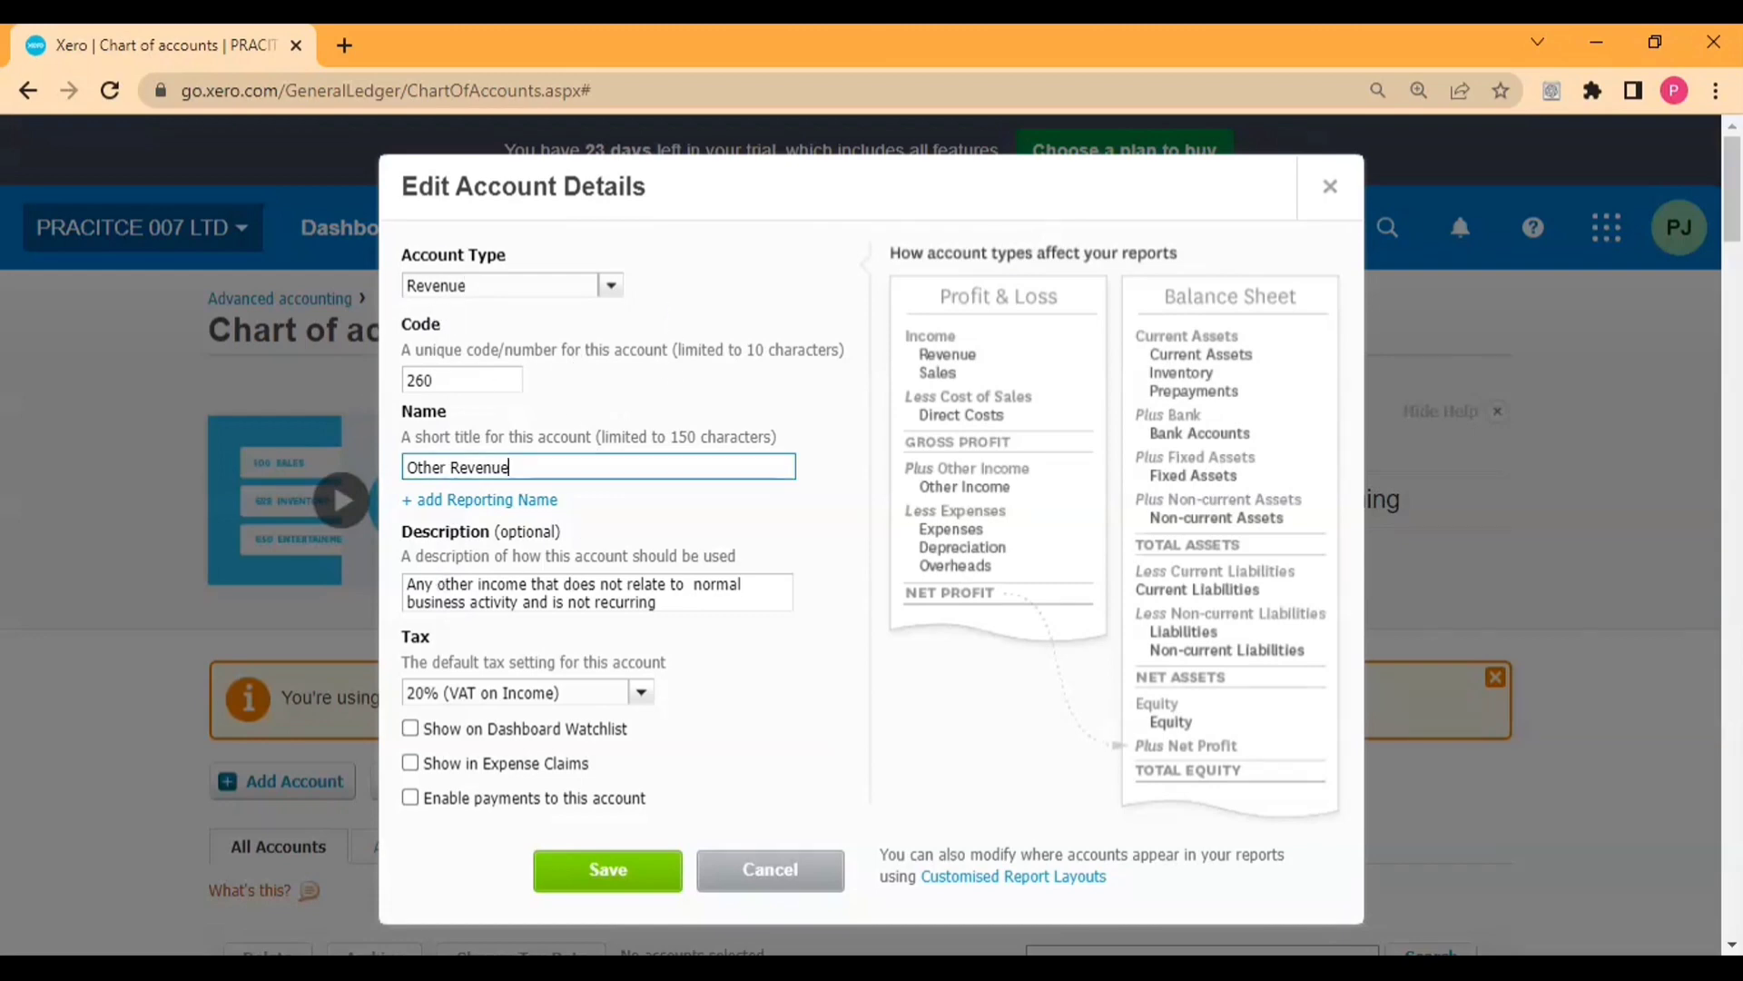
left_click(704, 869)
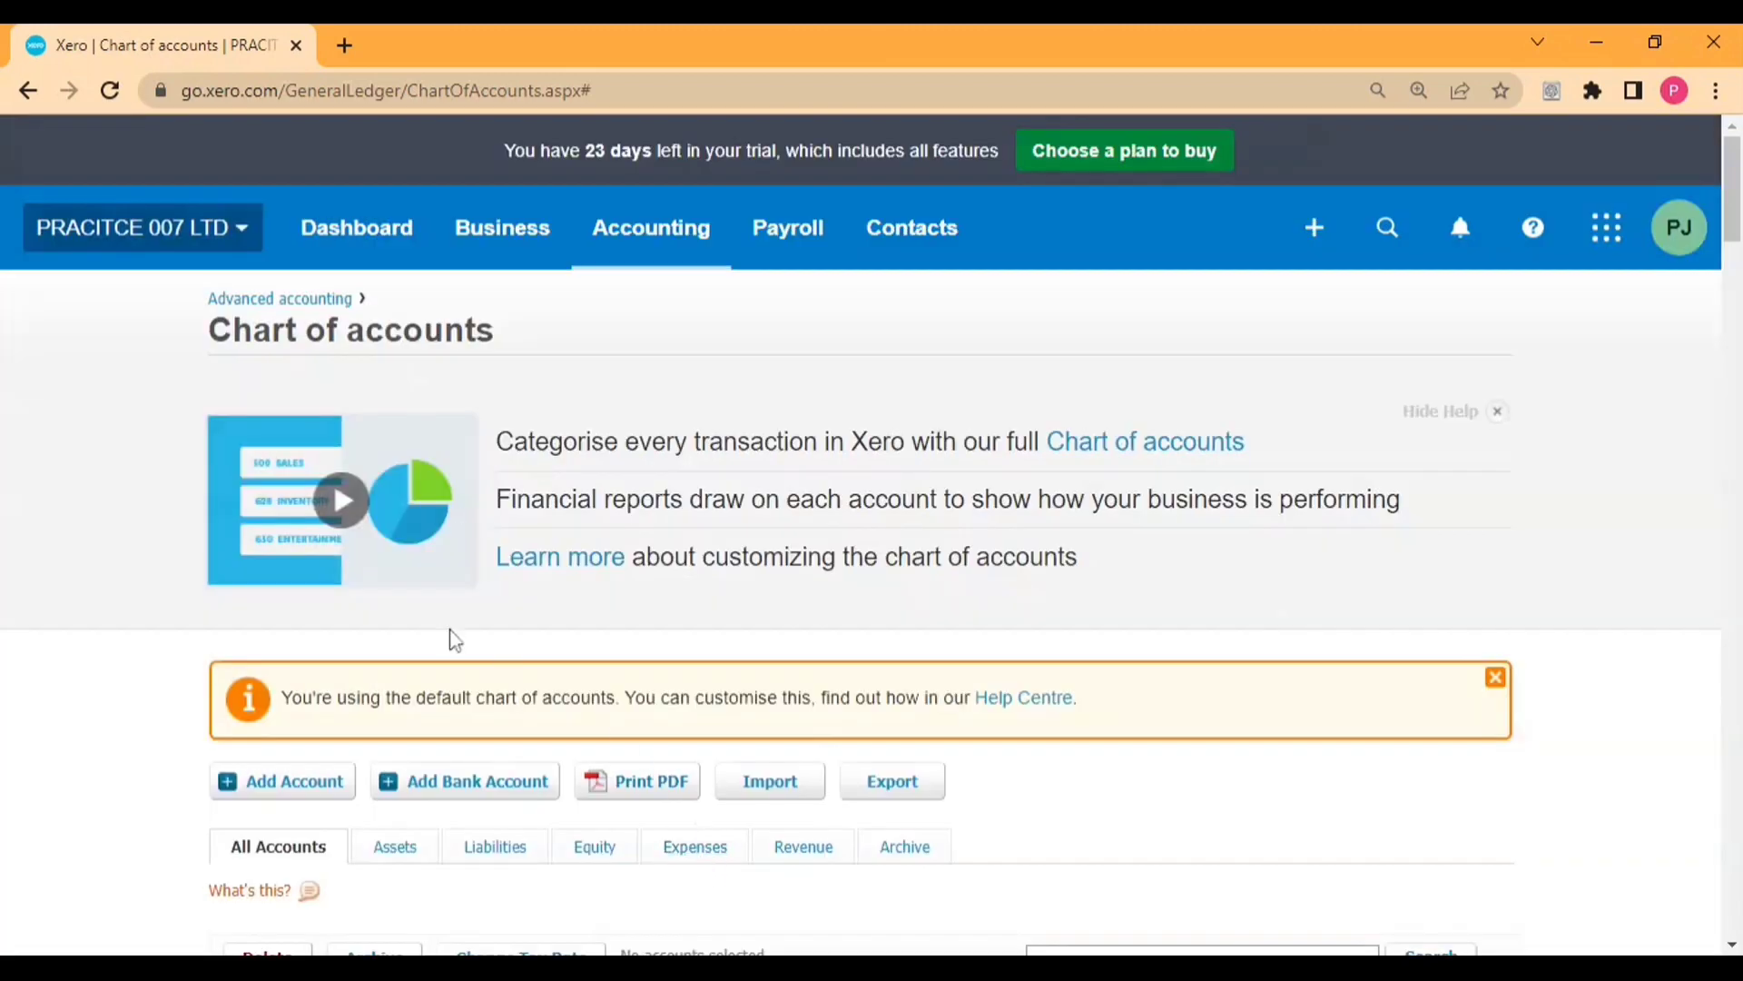
Show the archived accounts in the chart of accounts.
scroll(447, 635, "down", 5)
left_click(899, 337)
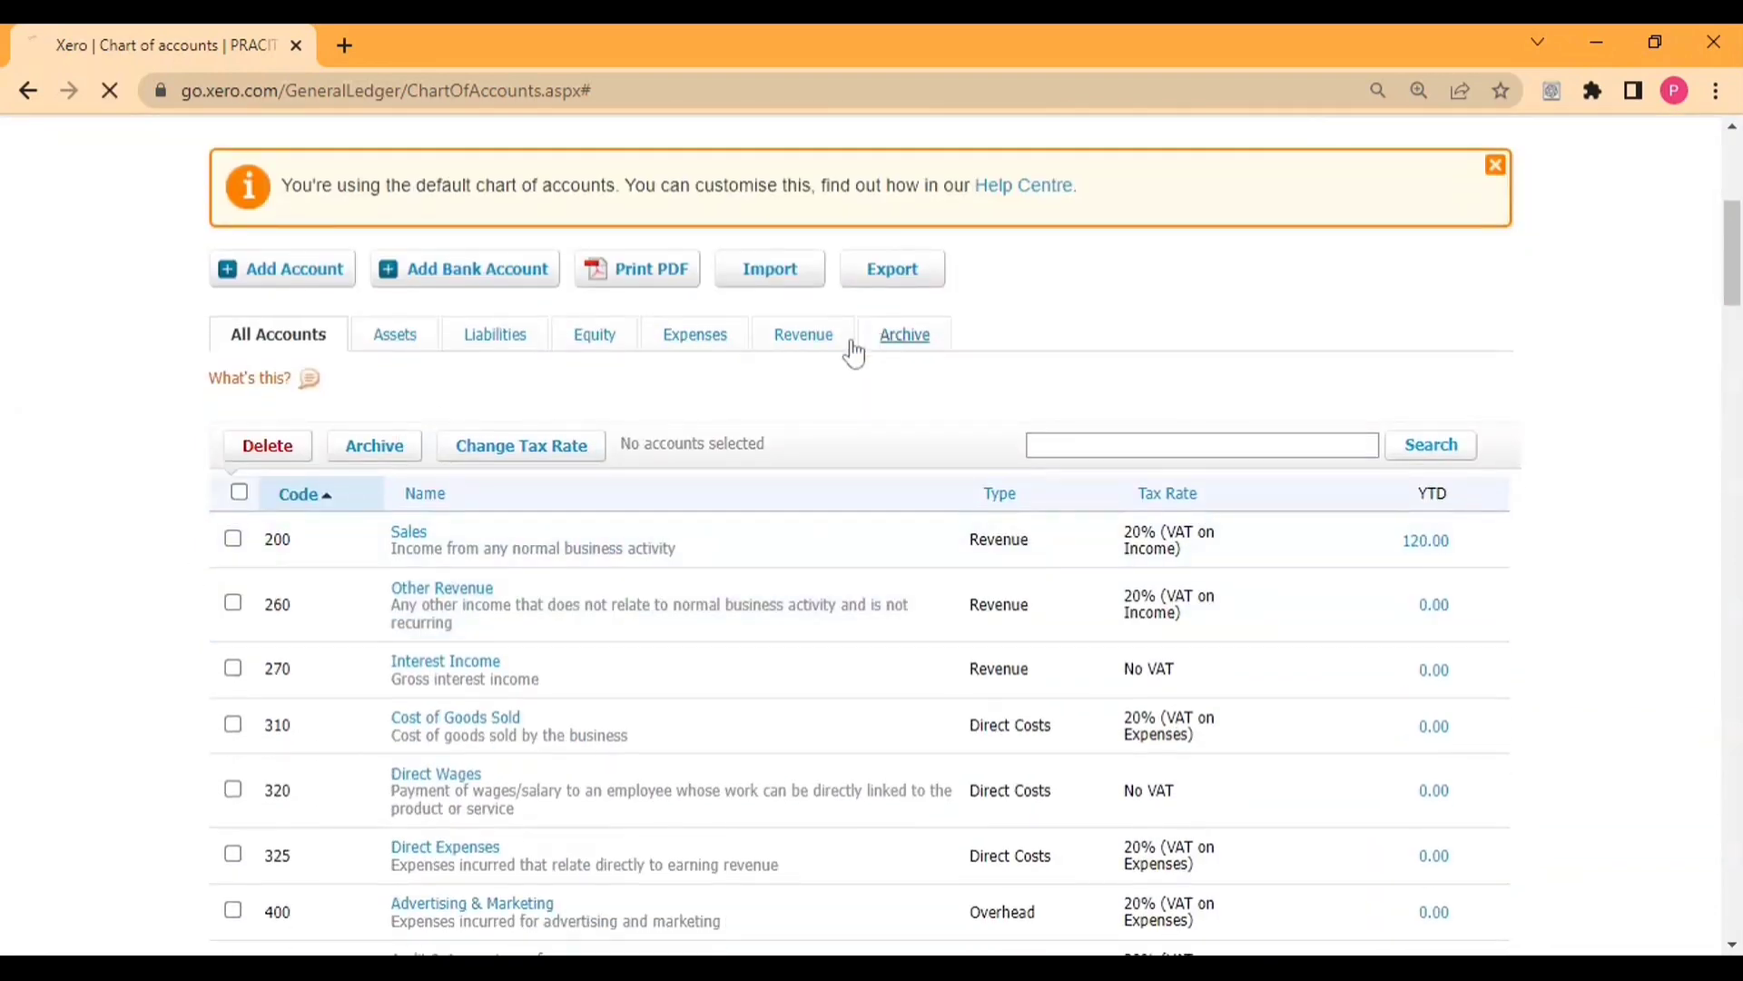
scroll(712, 661, "down", 2)
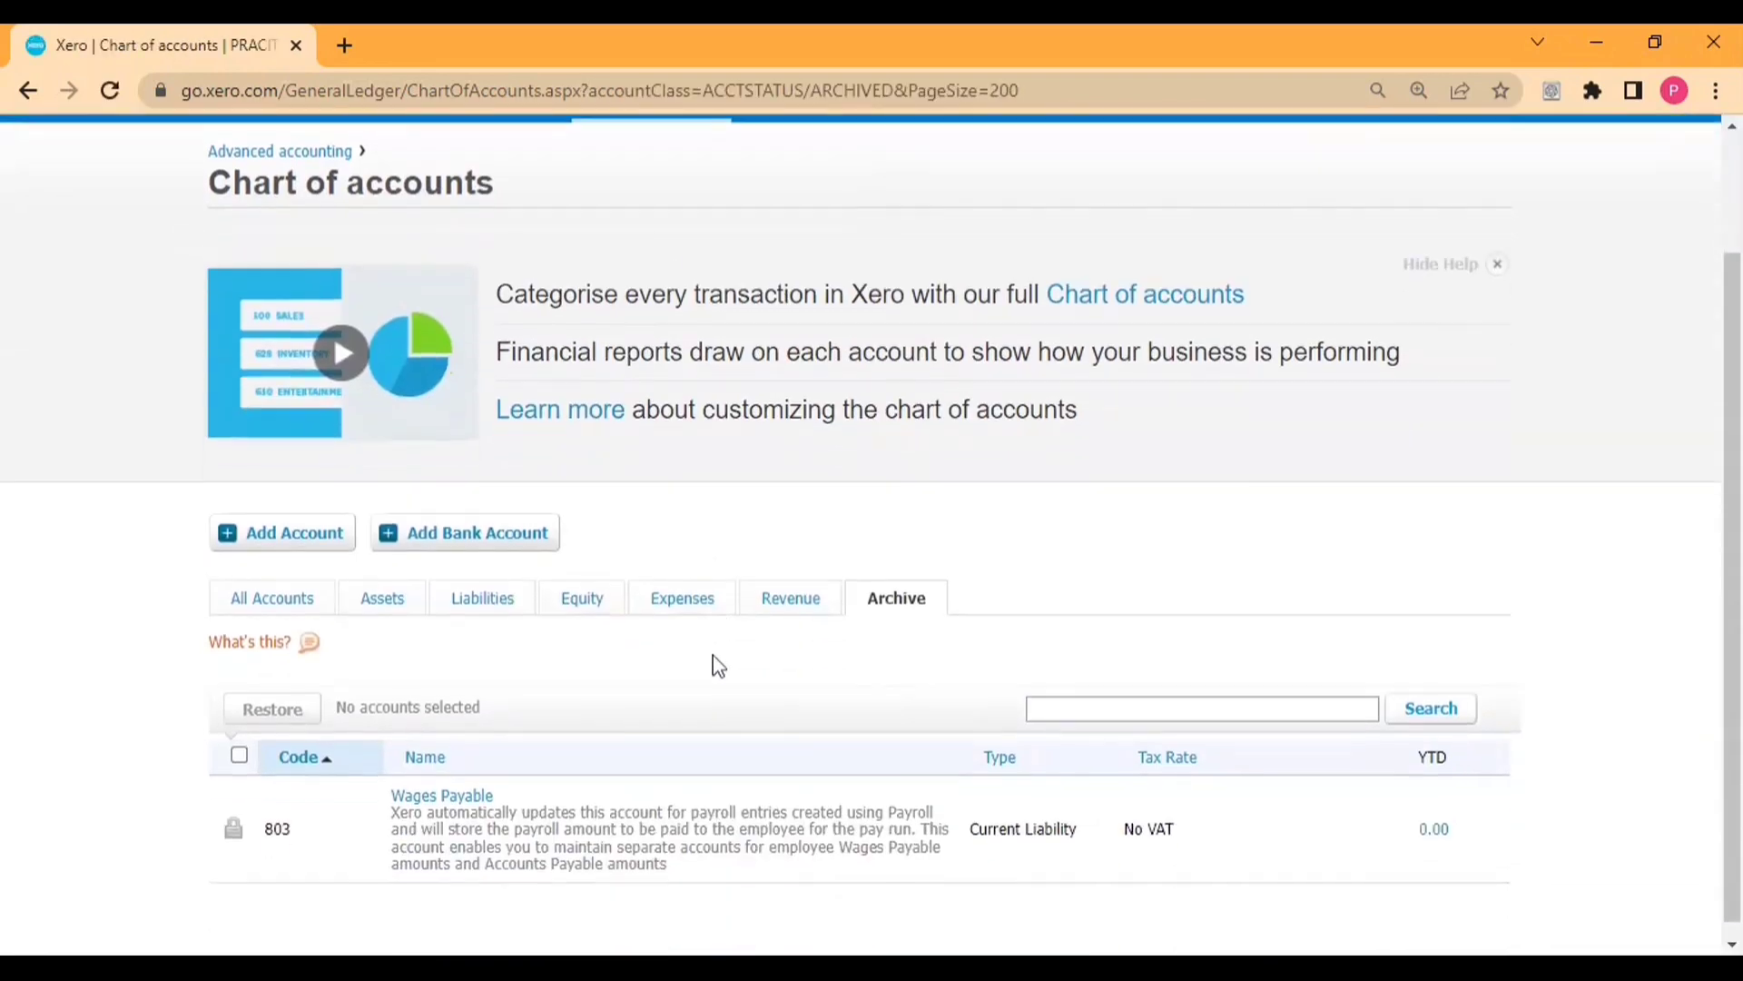
Show only the expense accounts and examine the whole list with its codes, types and tax rates.
left_click(707, 693)
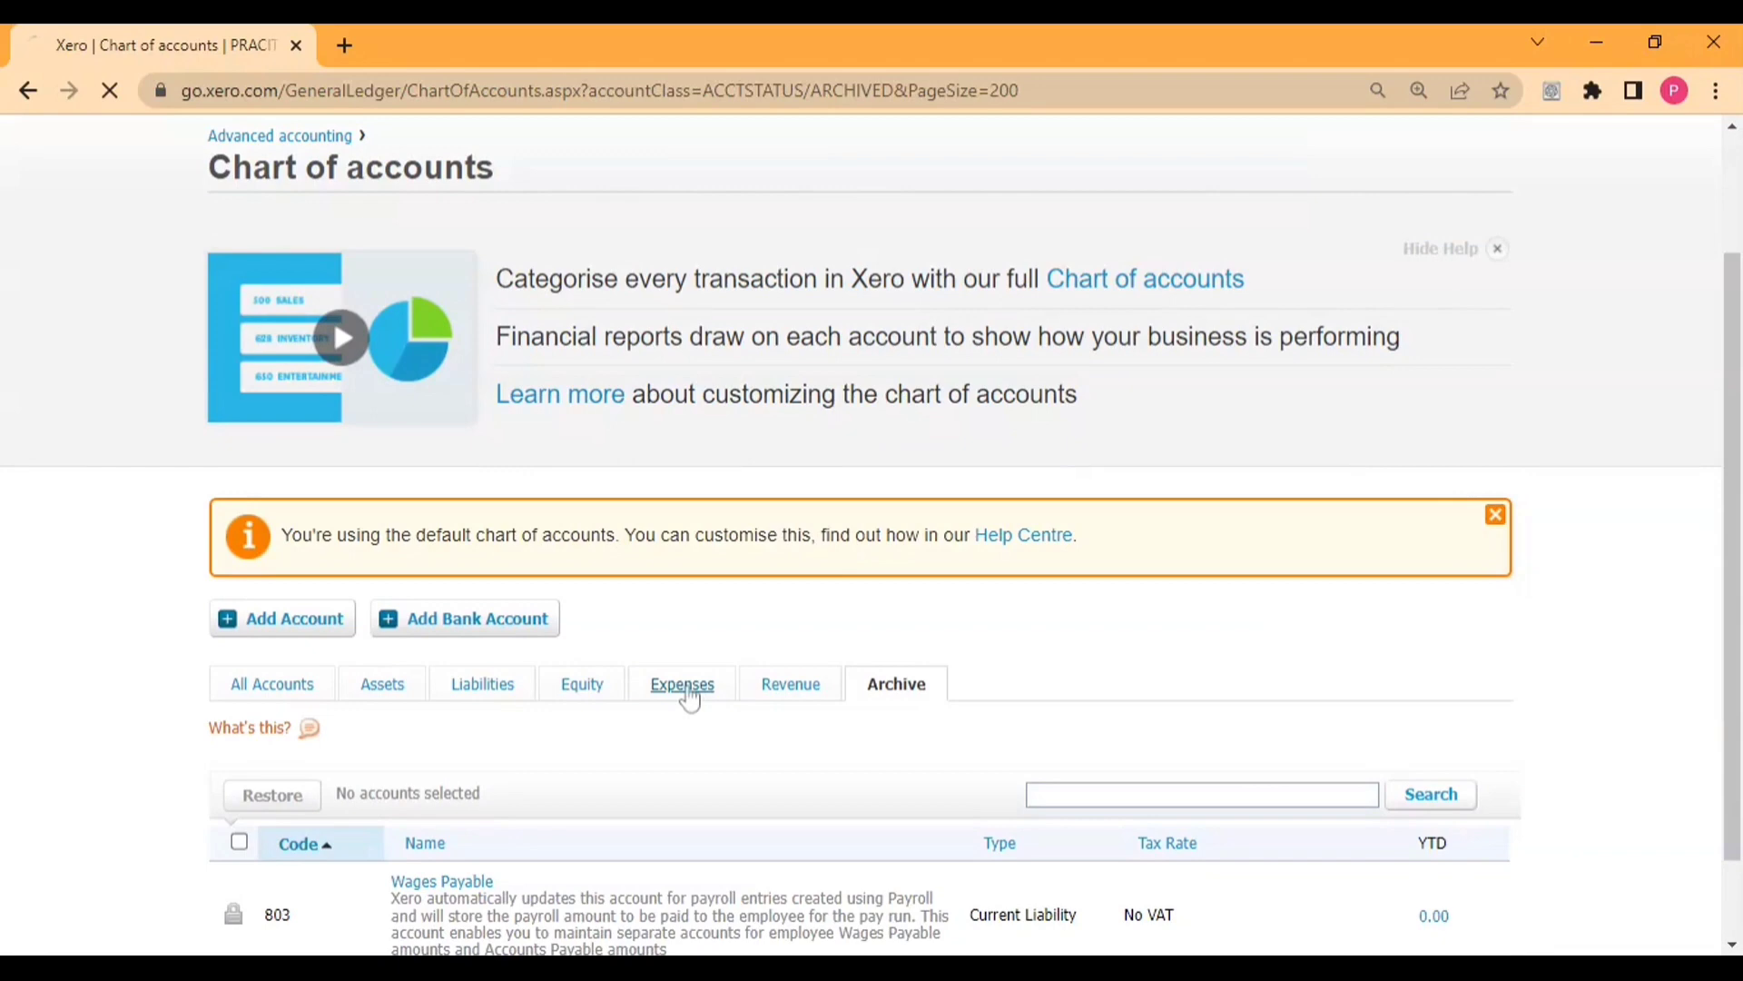
scroll(499, 673, "down", 3)
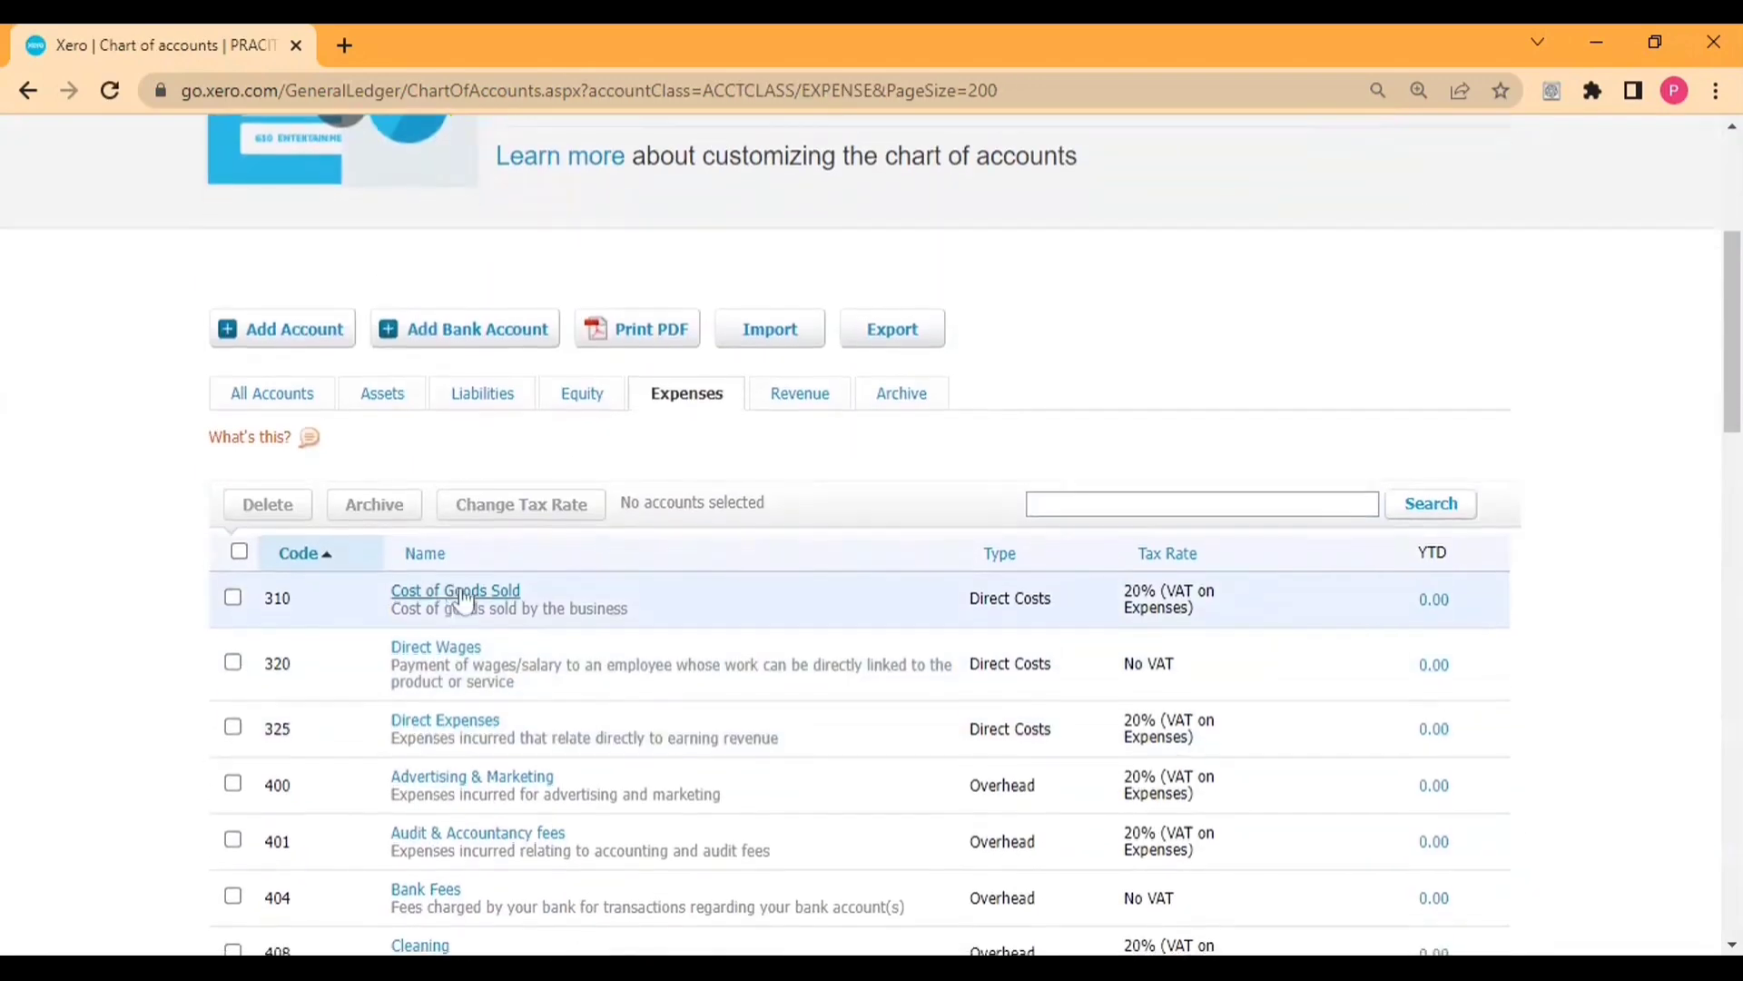
scroll(463, 599, "down", 9)
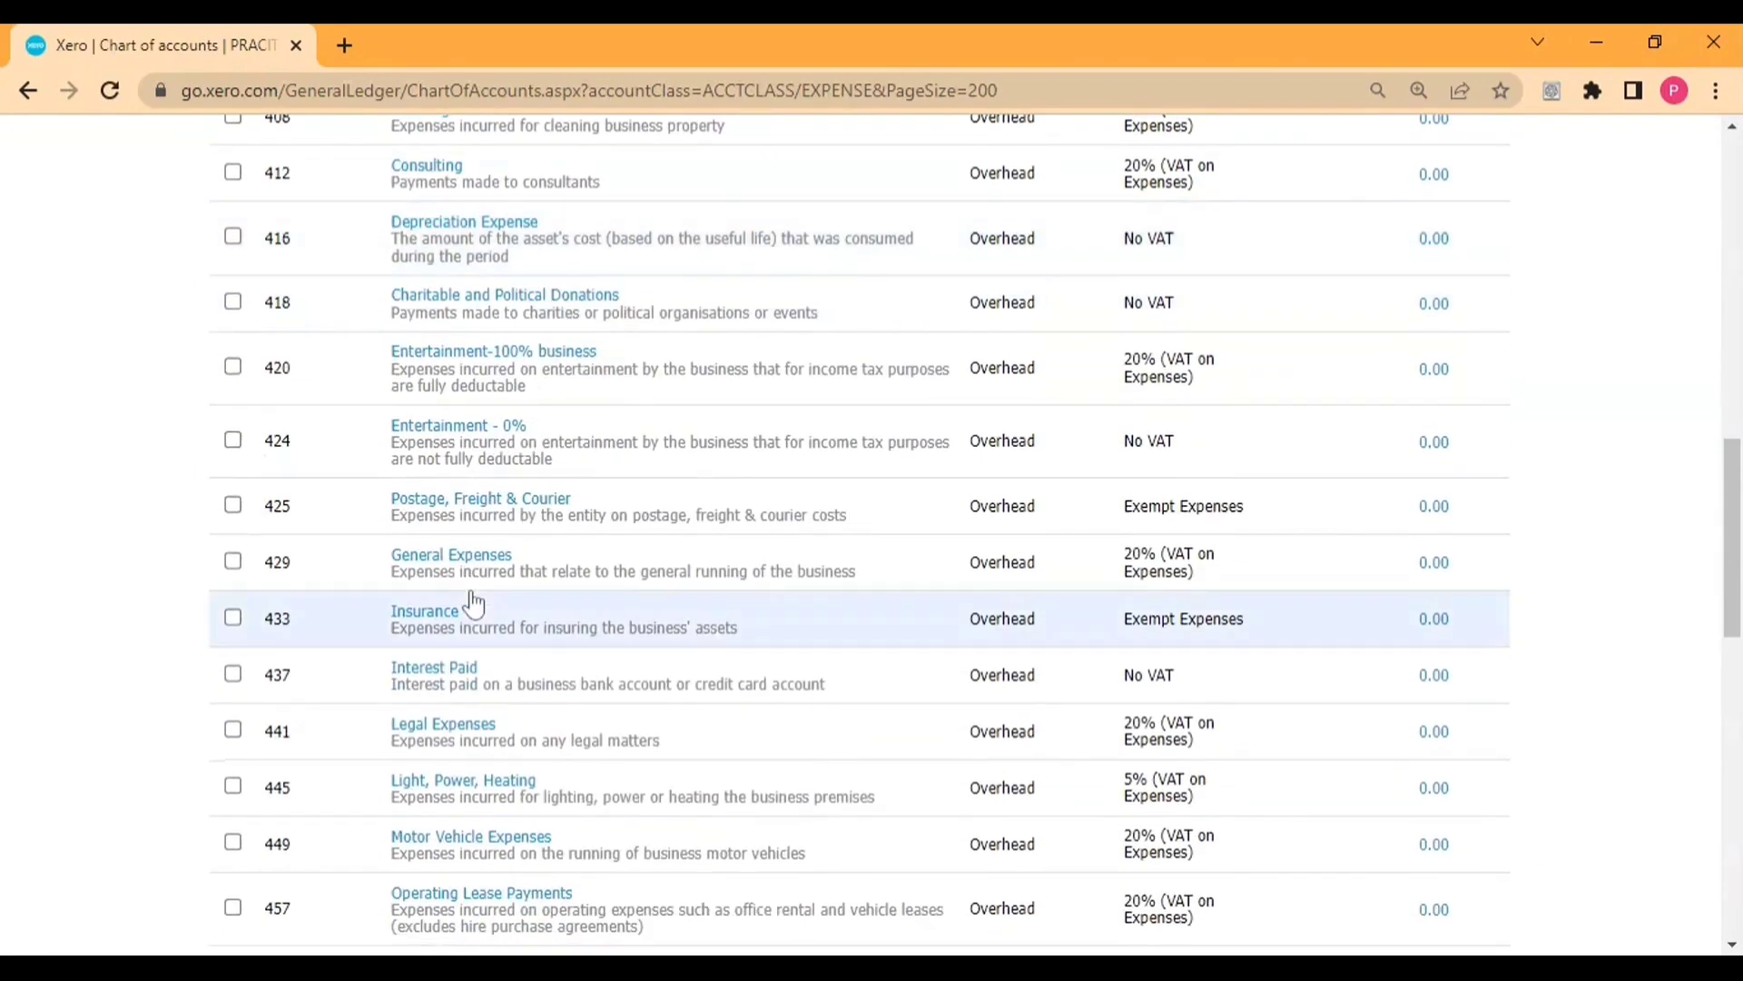
scroll(473, 602, "down", 6)
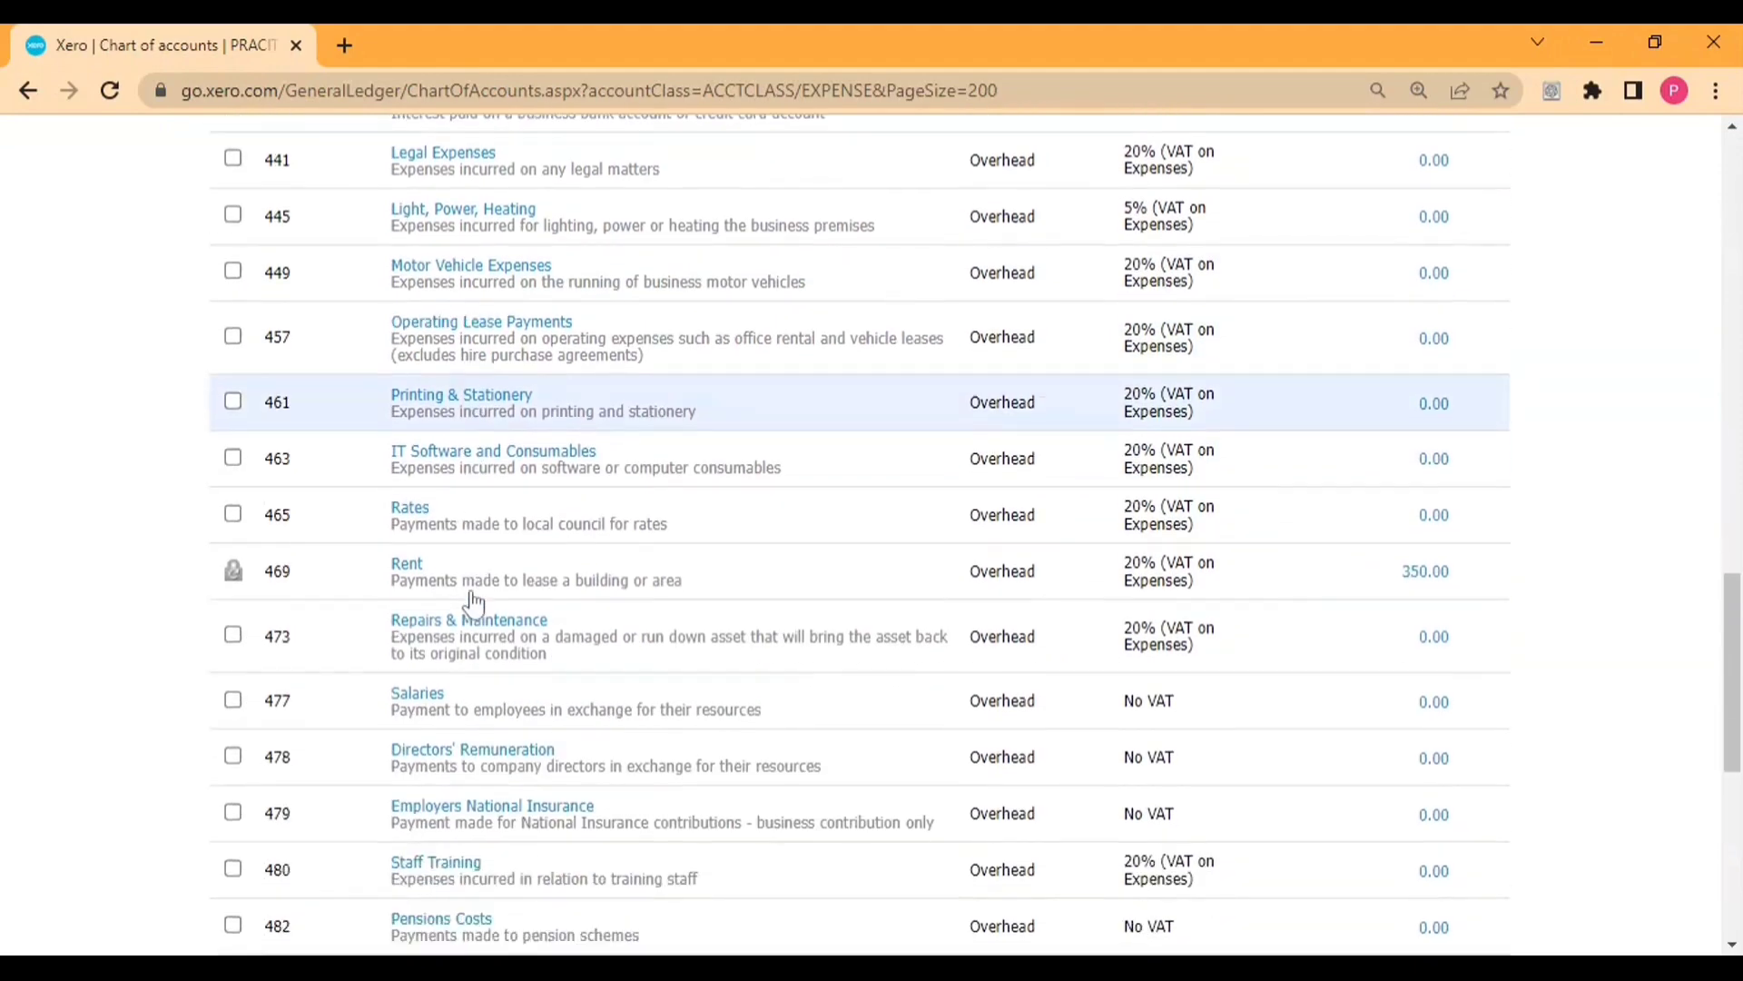
scroll(473, 603, "down", 4)
scroll(472, 604, "up", 12)
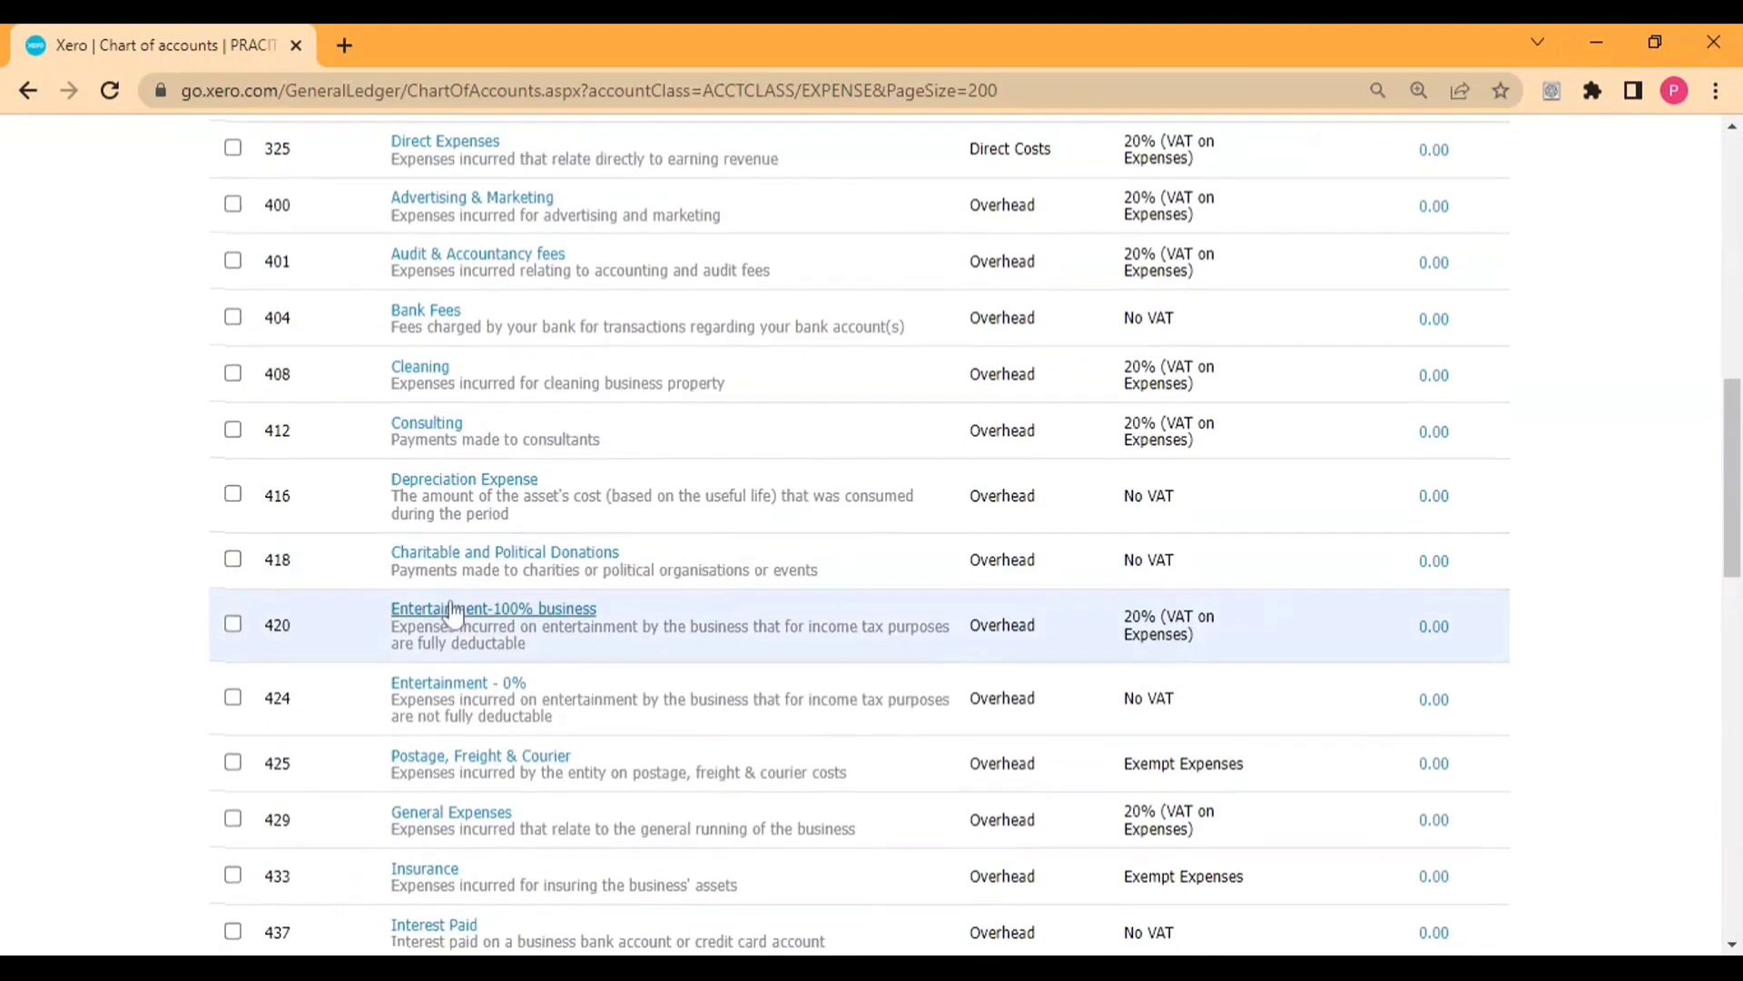
scroll(455, 611, "up", 10)
scroll(350, 635, "down", 1)
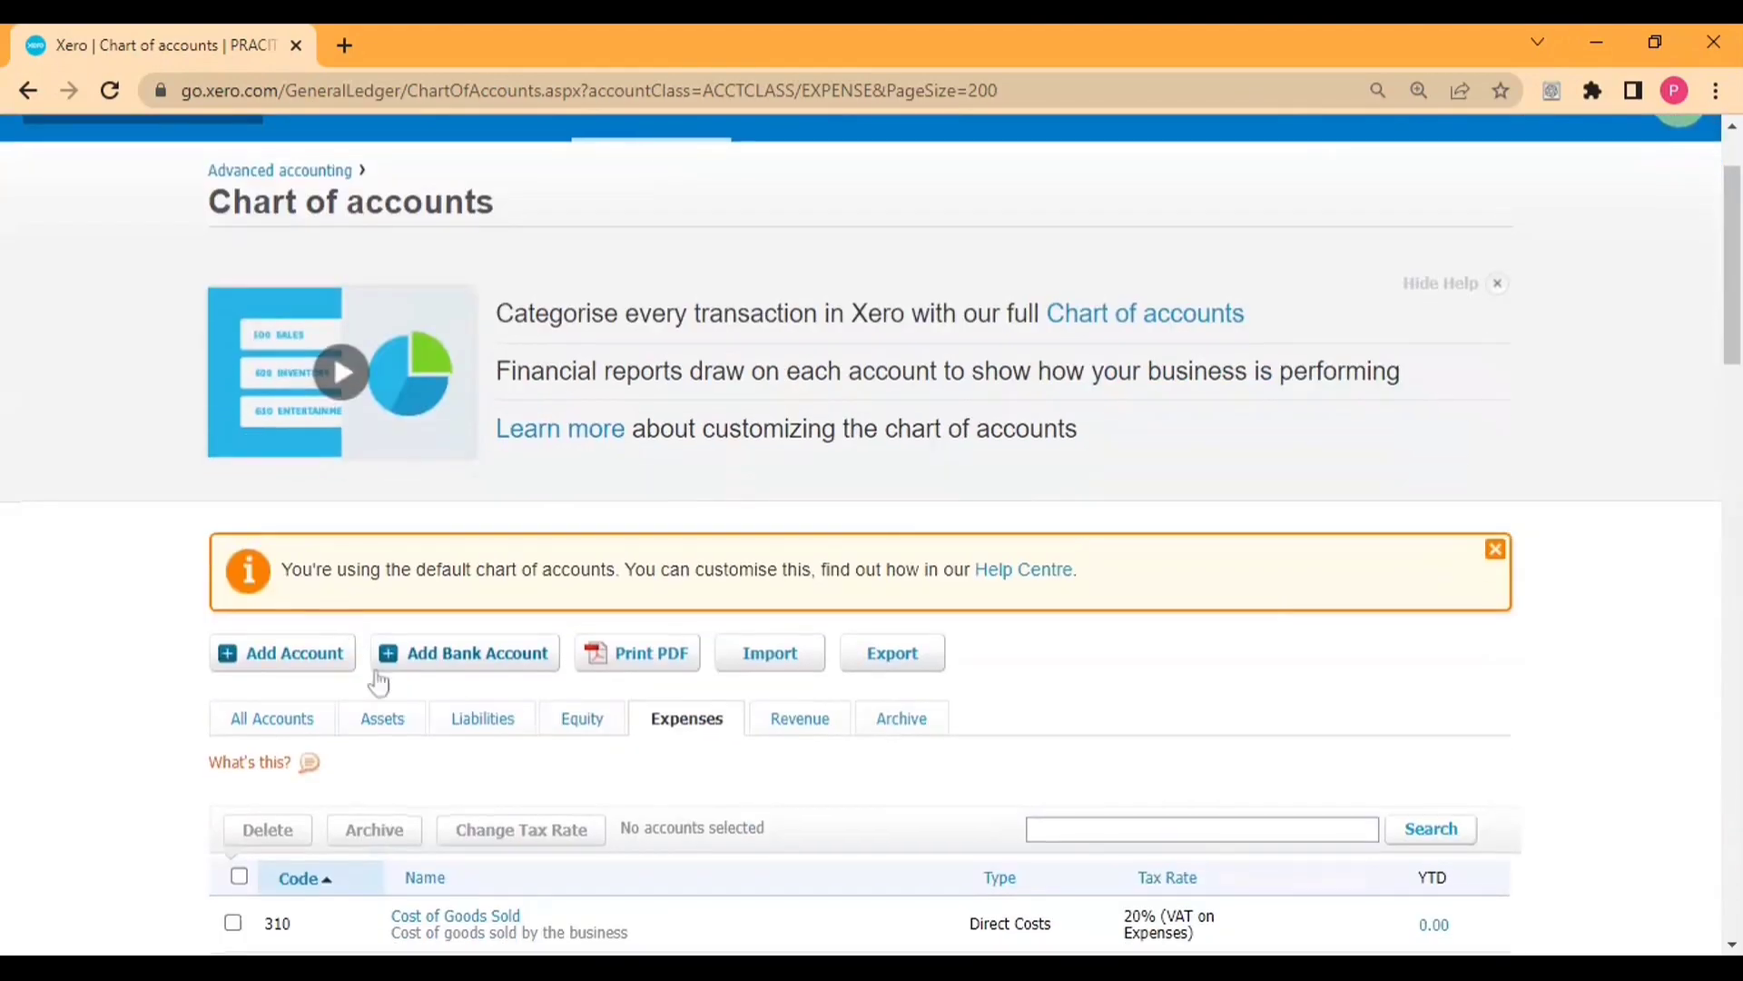
Start a new account in the chart of accounts and set its account type to Expense.
left_click(316, 658)
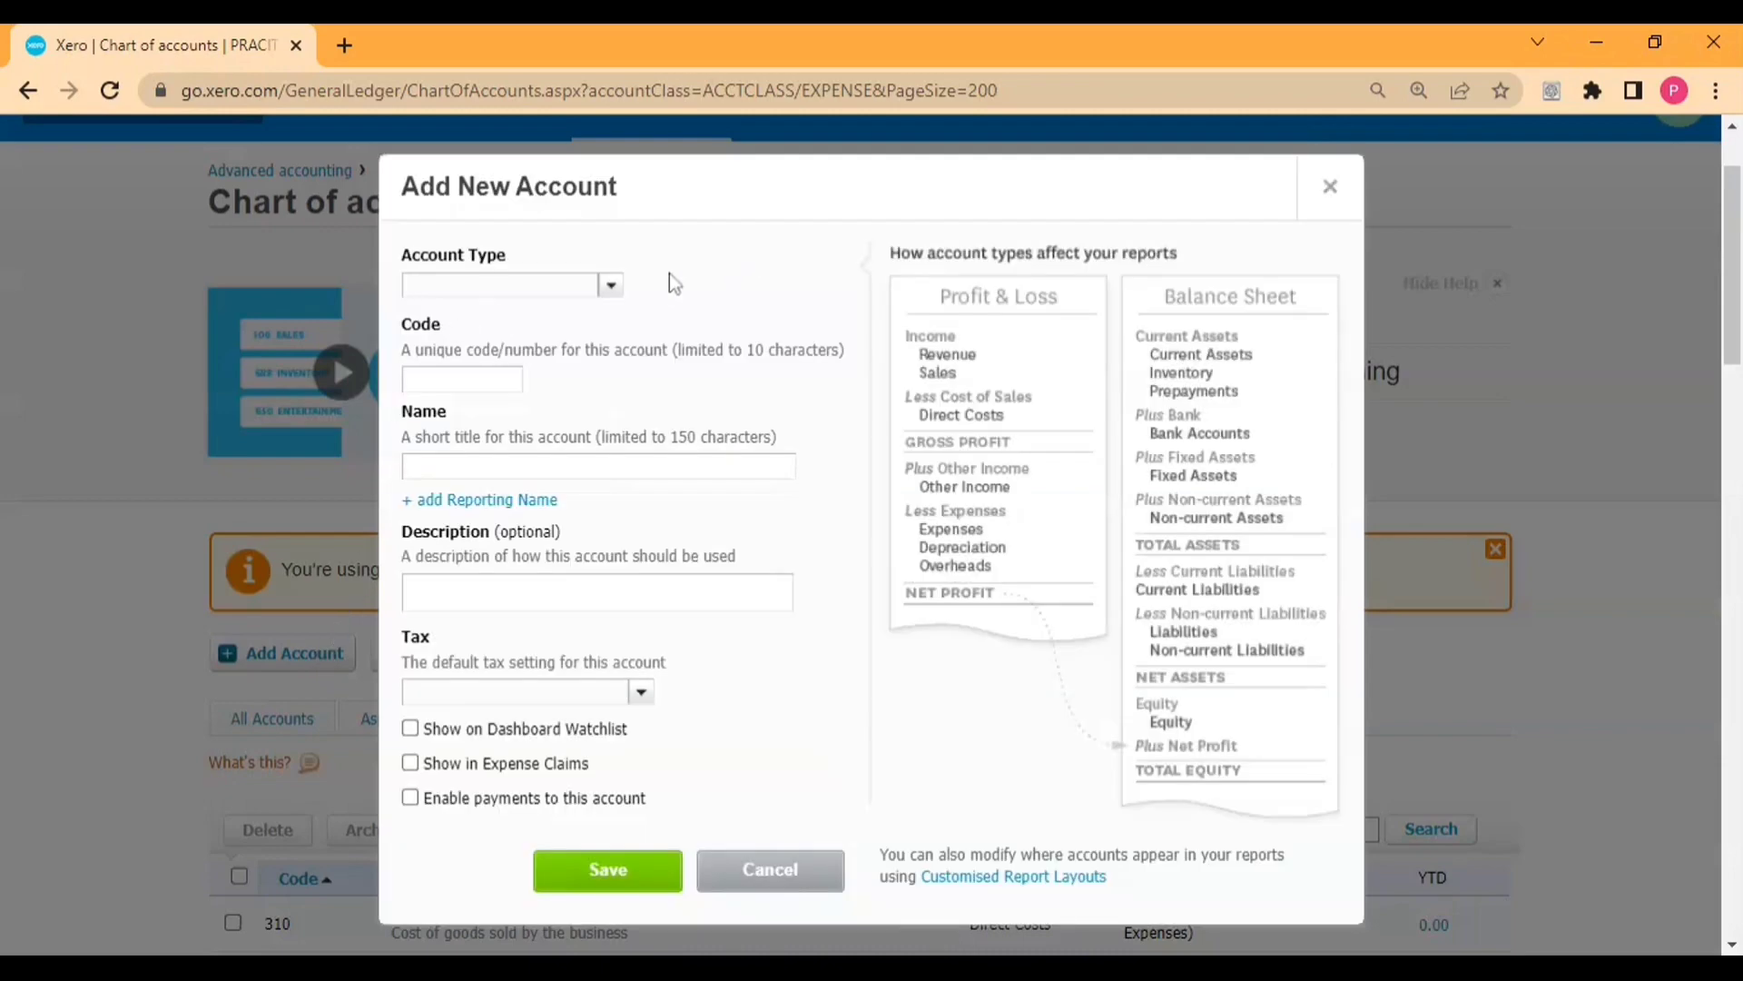
left_click(613, 289)
scroll(537, 427, "down", 3)
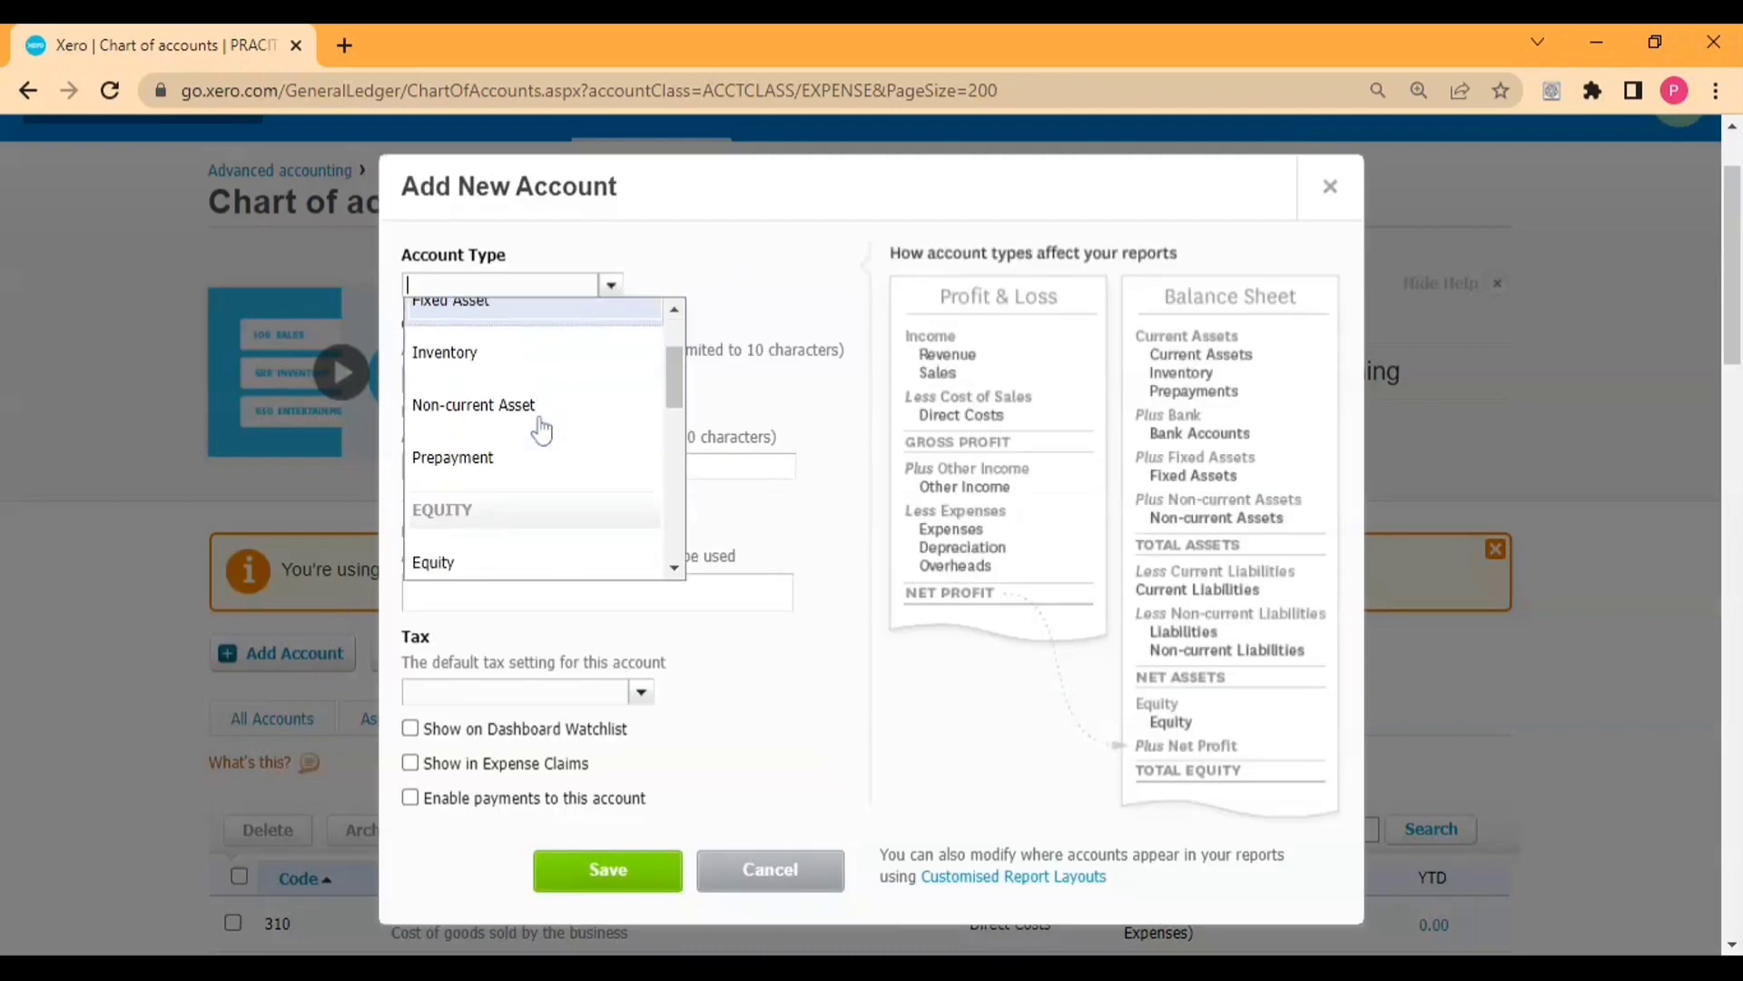
scroll(535, 430, "down", 3)
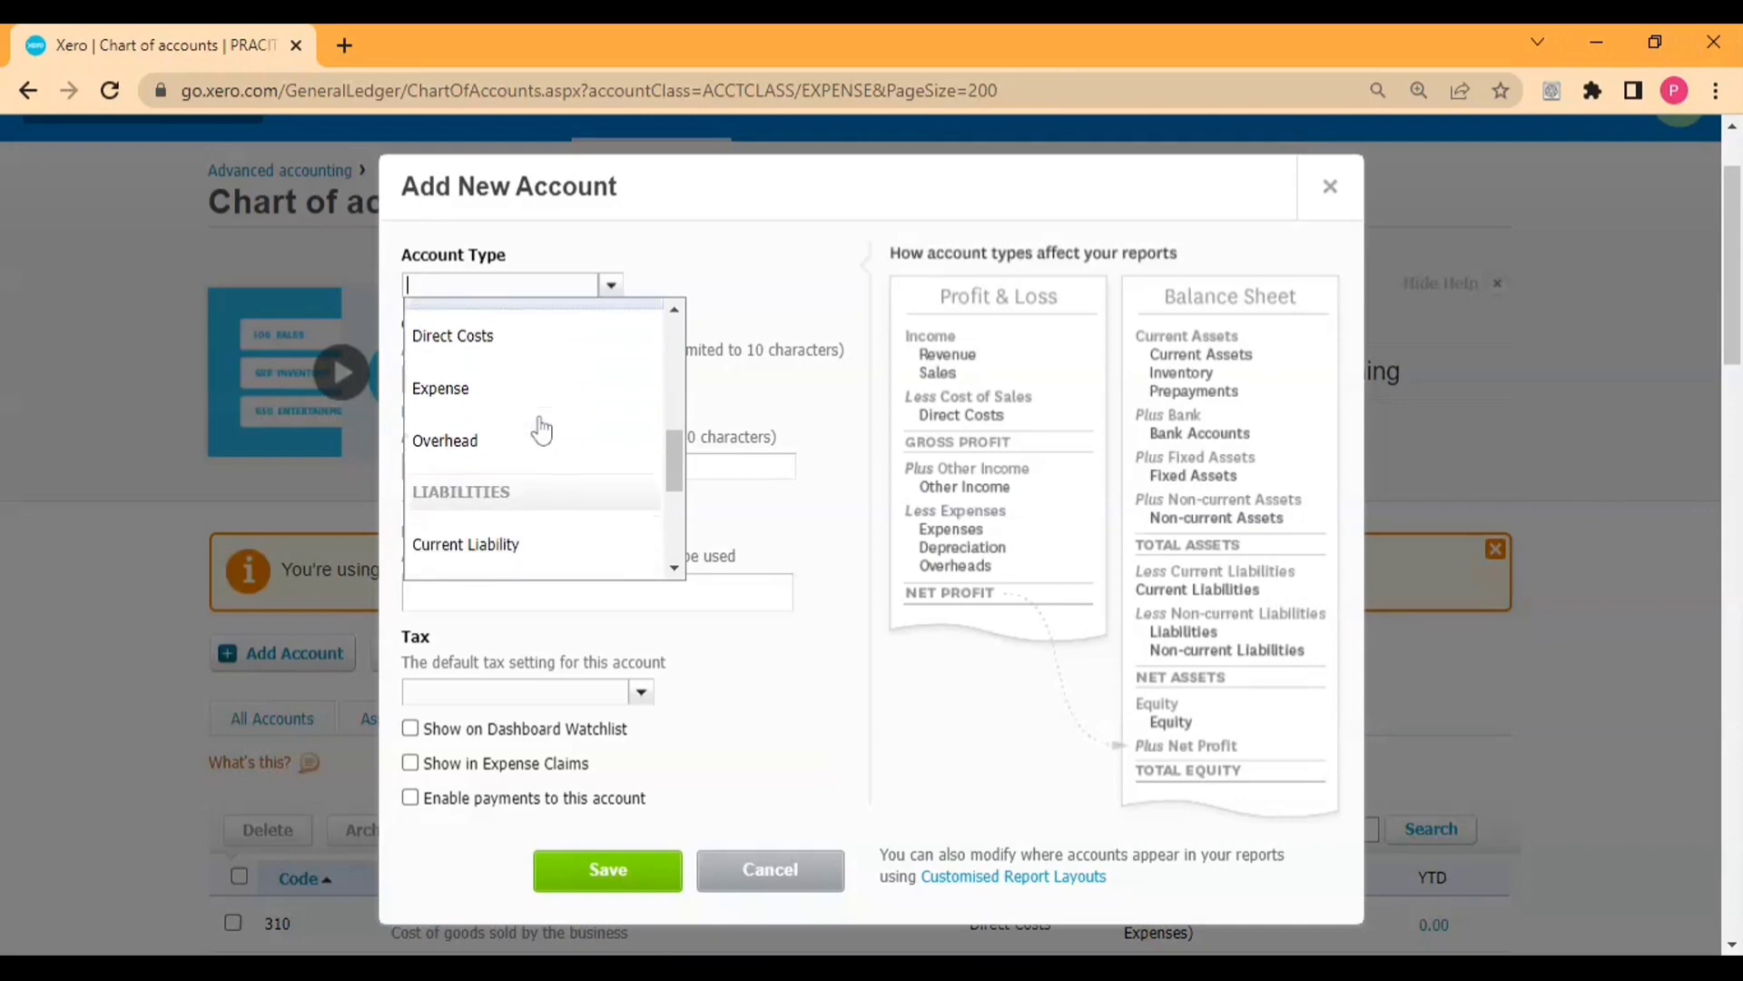
left_click(514, 409)
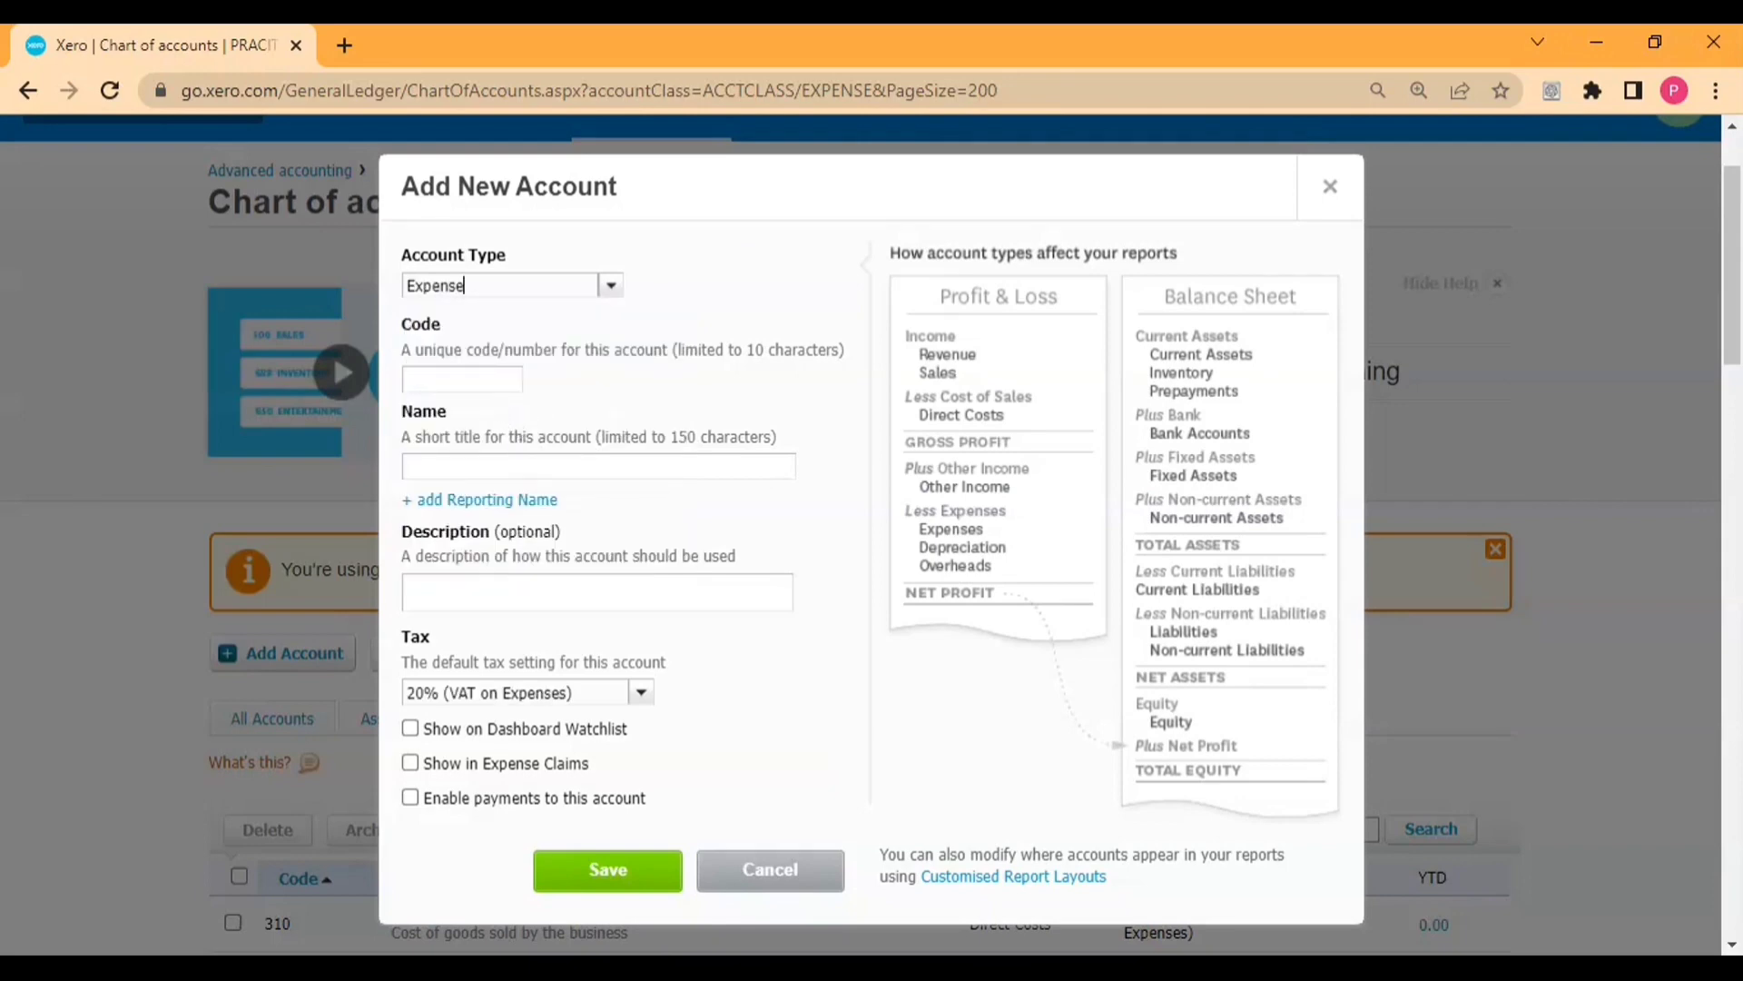
Give the new account the code 311 and the name Audit Fees.
scroll(246, 592, "down", 2)
scroll(411, 504, "up", 2)
left_click(488, 378)
left_click(473, 471)
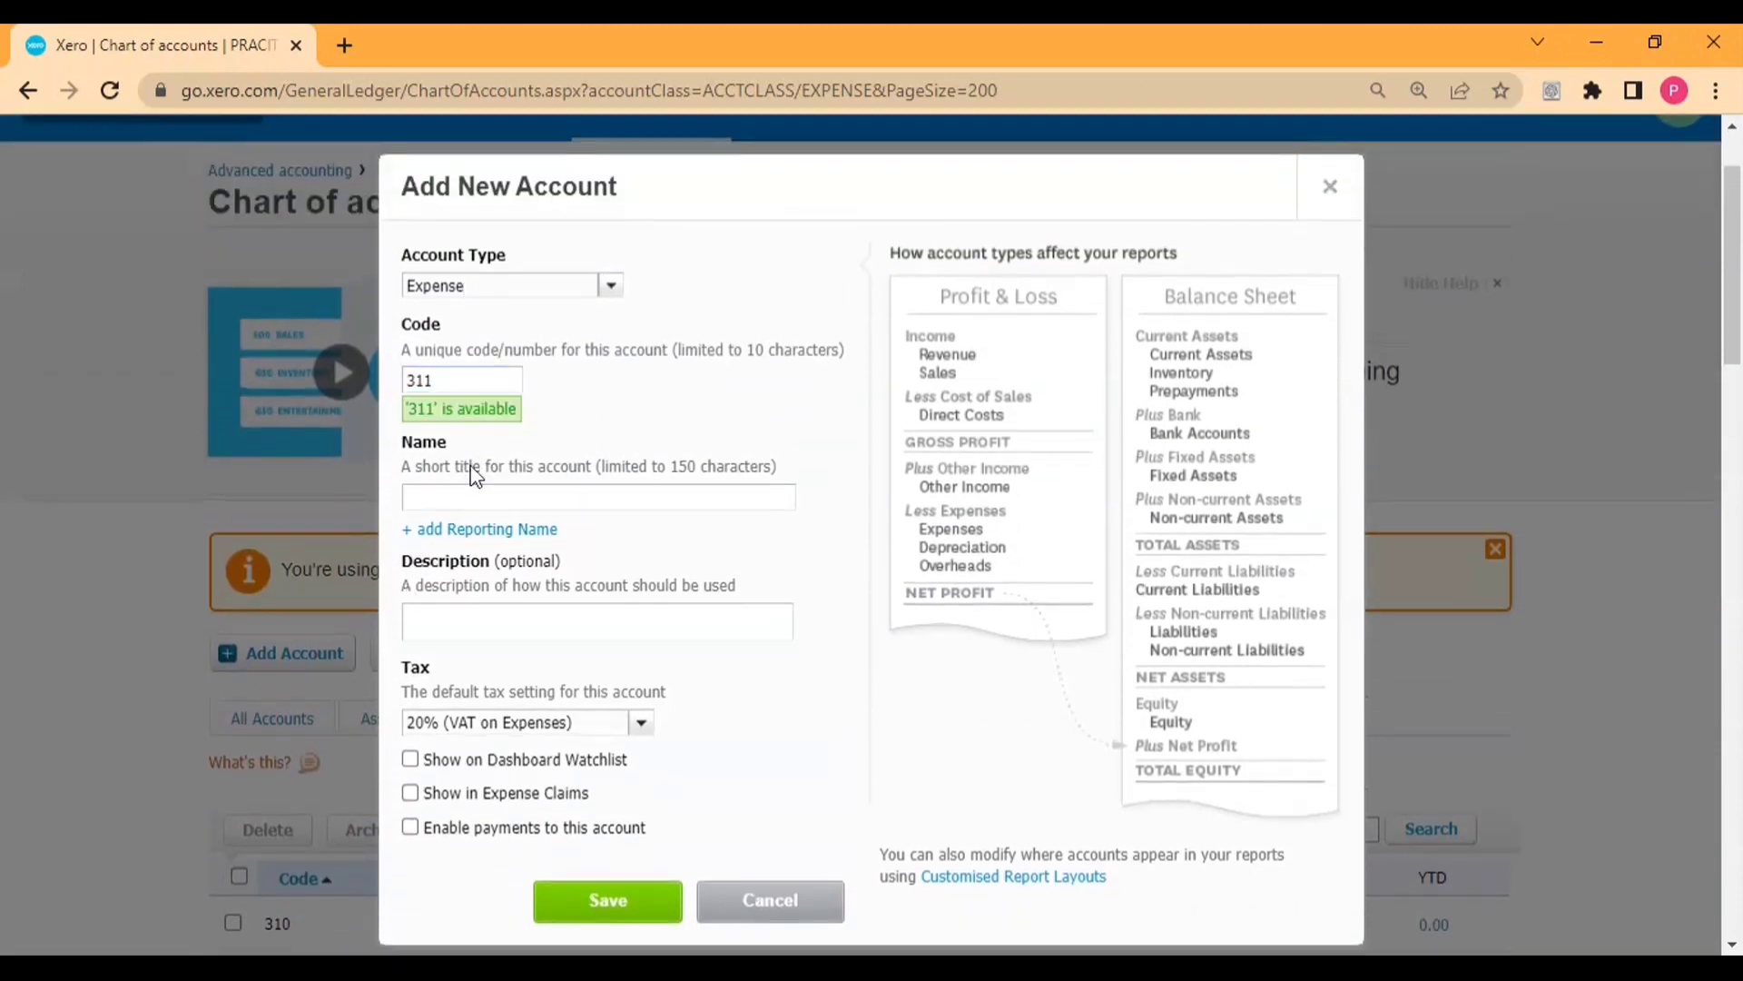
left_click(477, 496)
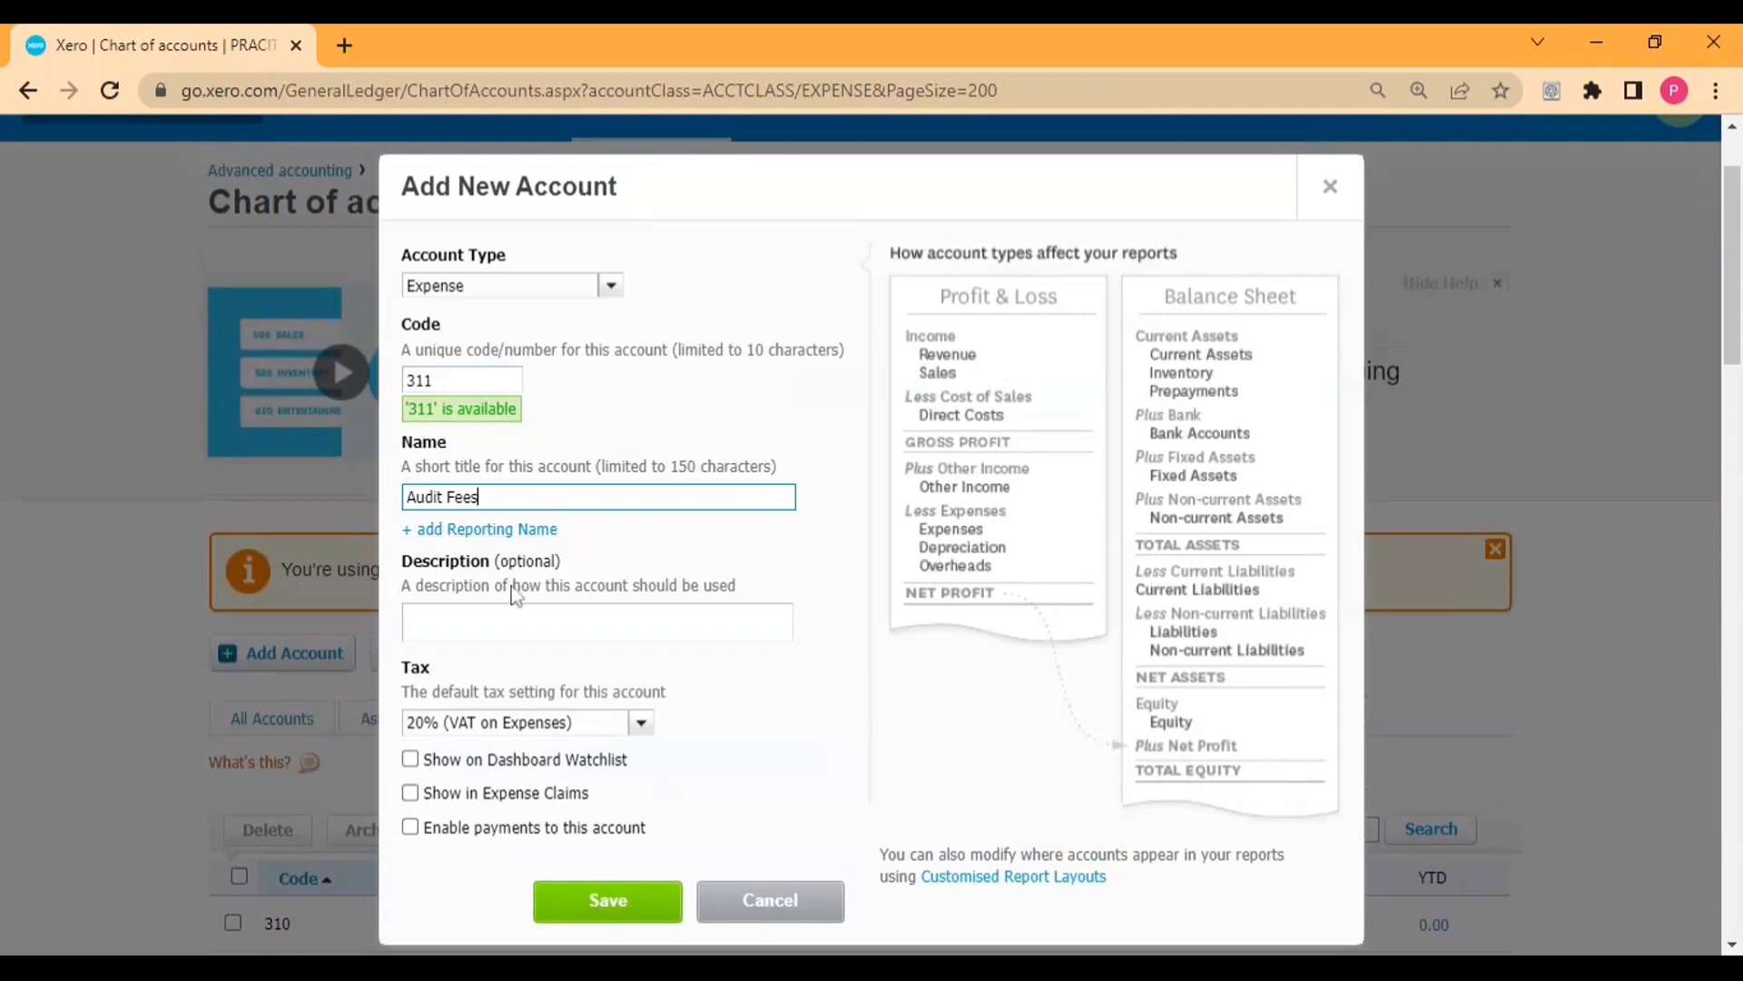
Leave the description blank, keep the tax at 20% (VAT on Expenses), and save the Audit Fees account.
left_click(516, 621)
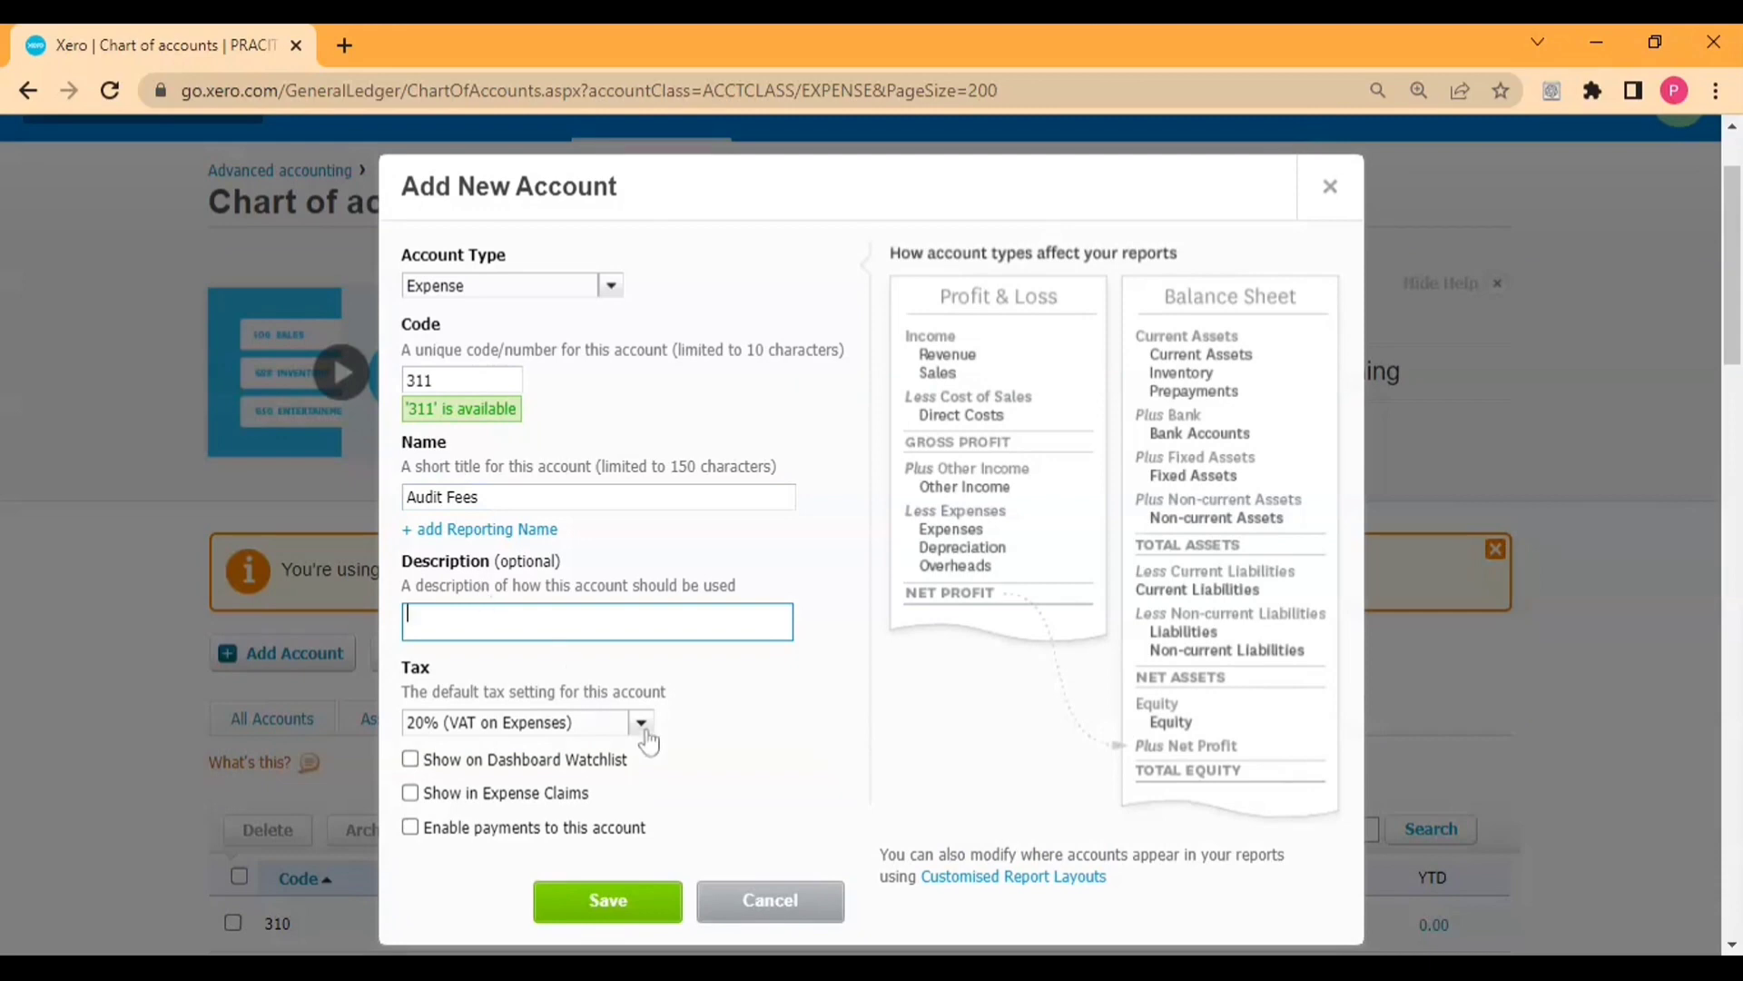
scroll(711, 740, "down", 1)
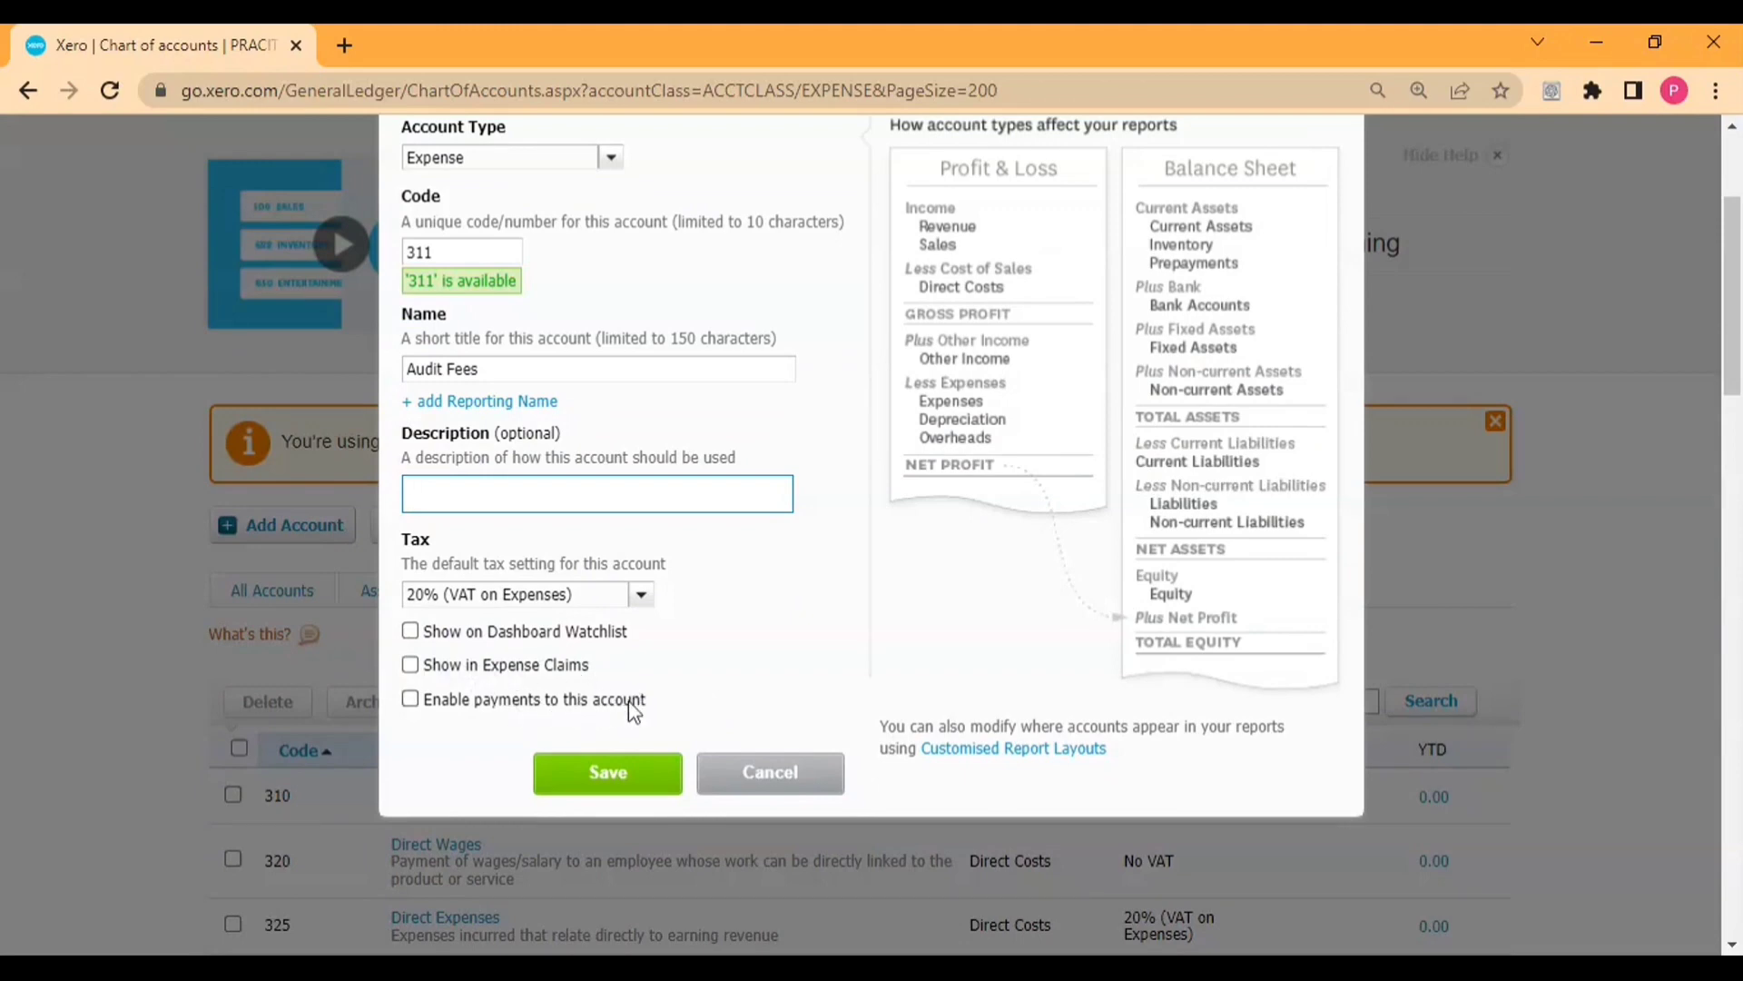
scroll(633, 717, "up", 3)
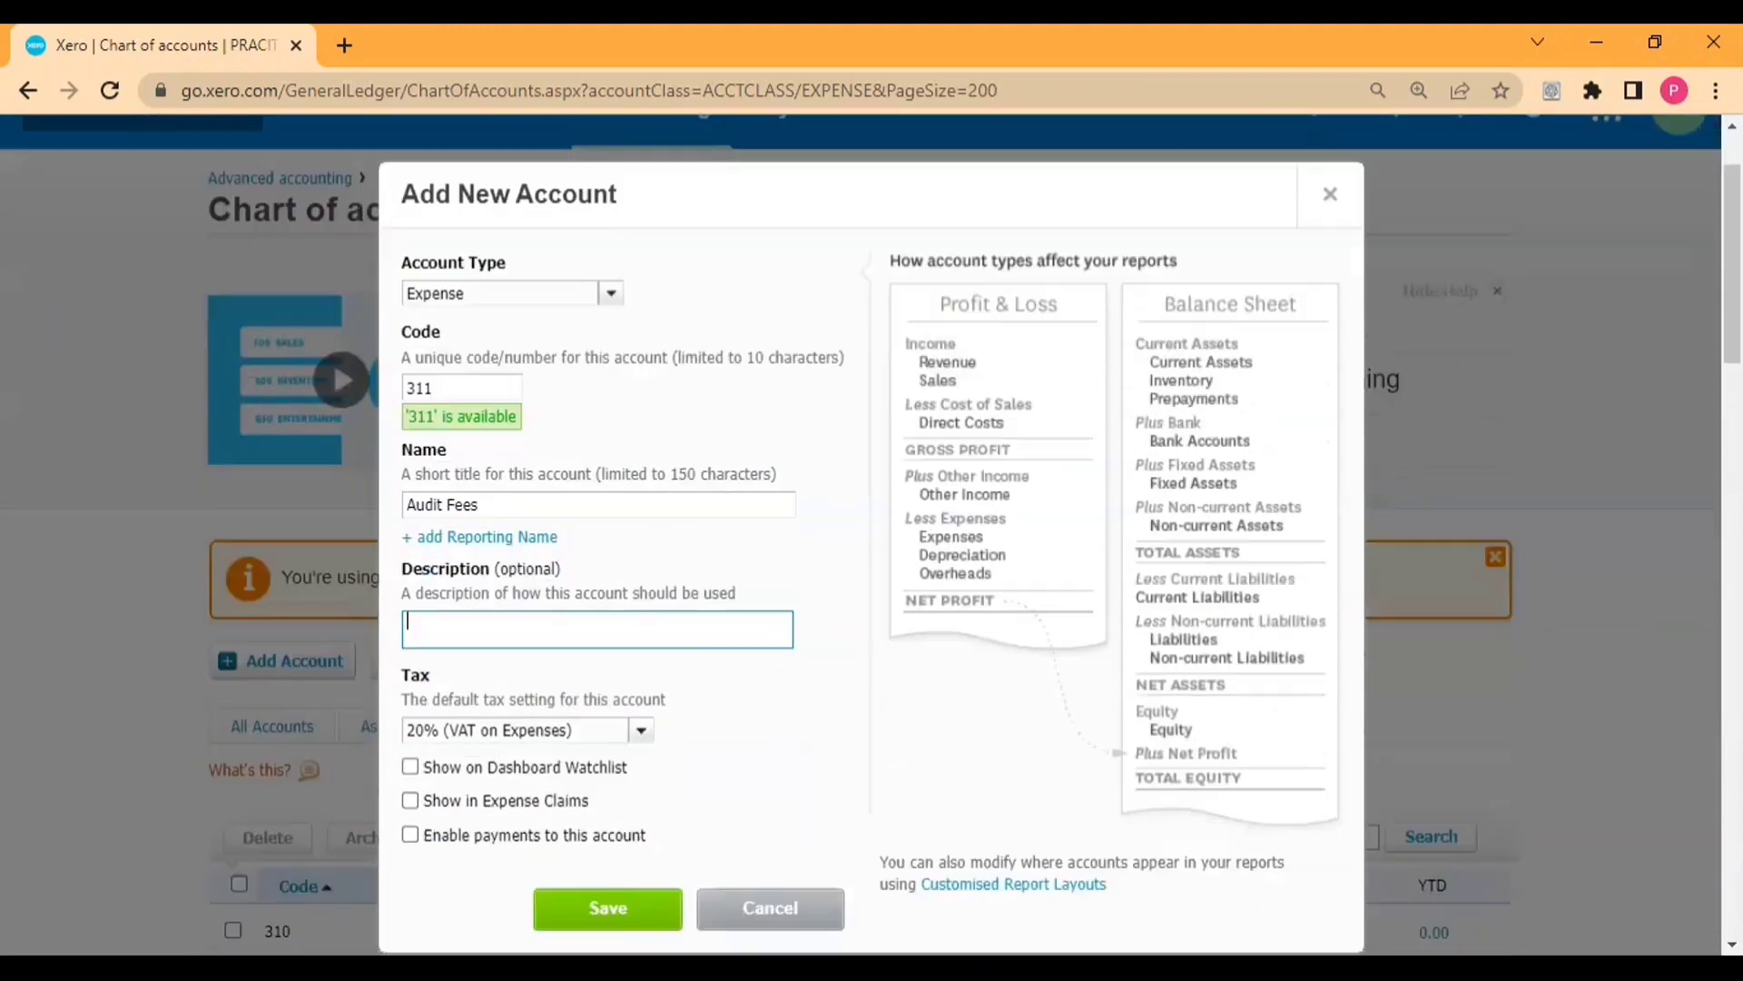
scroll(727, 613, "down", 3)
left_click(643, 767)
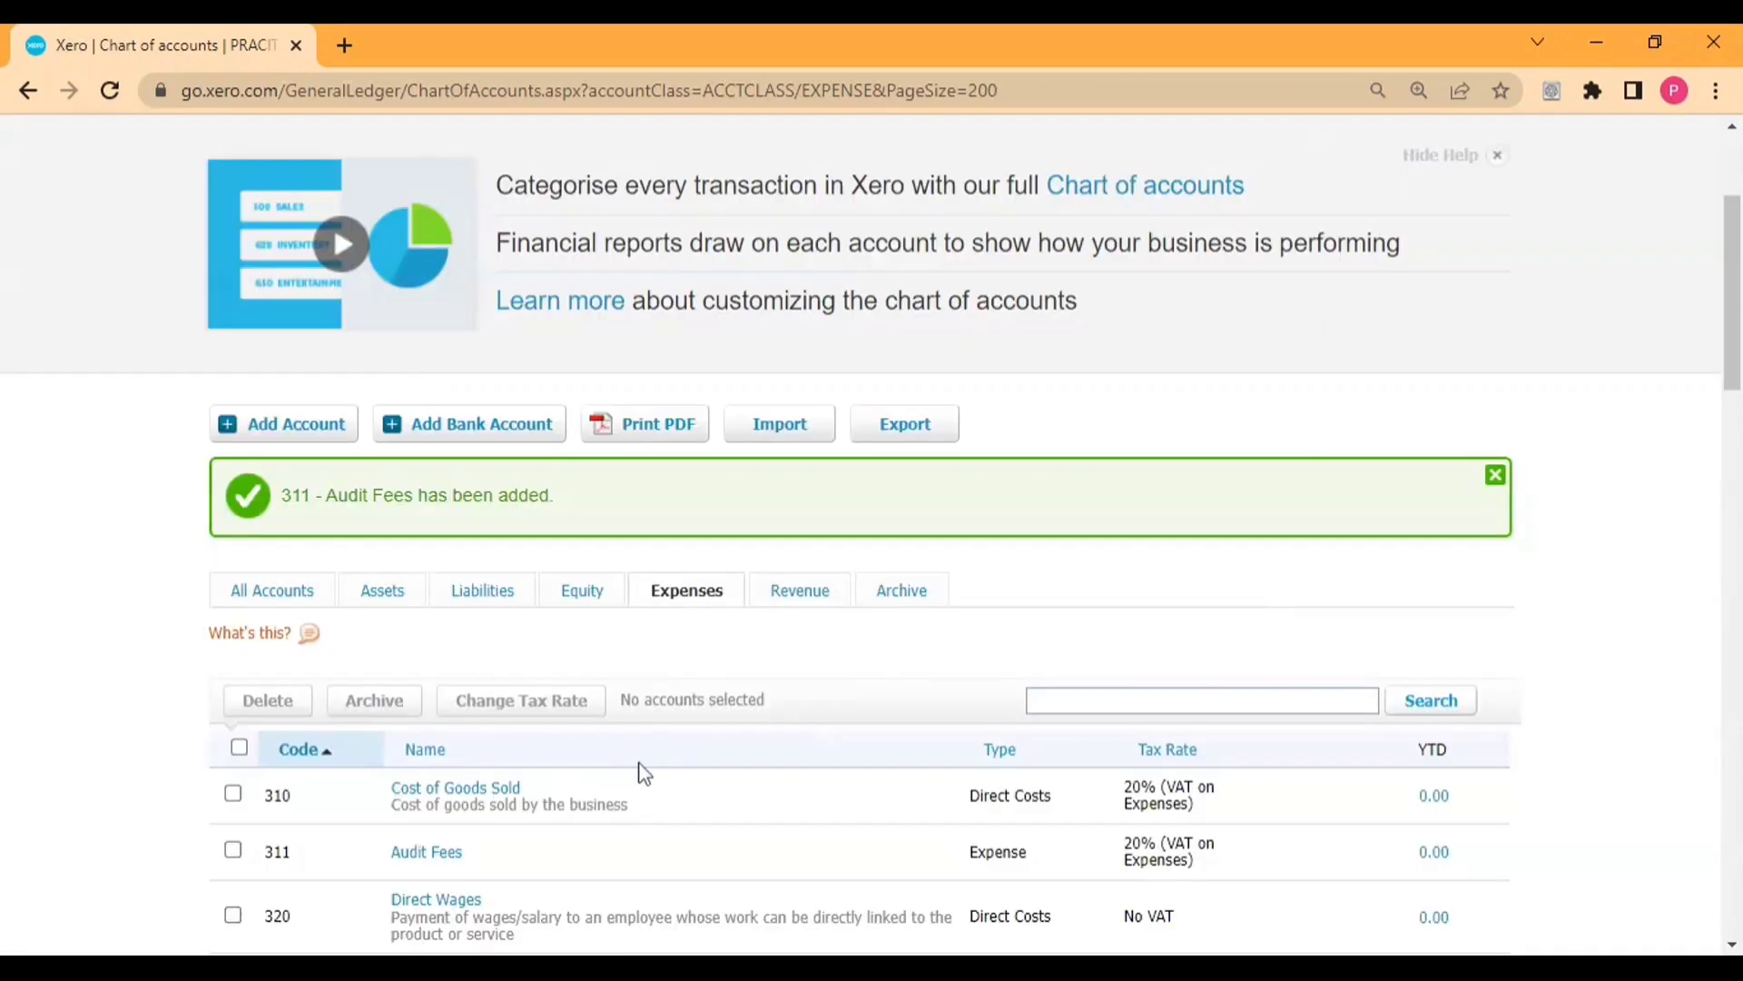
Open the Audit Fees account's details to review its settings, and close them without saving.
scroll(613, 759, "down", 3)
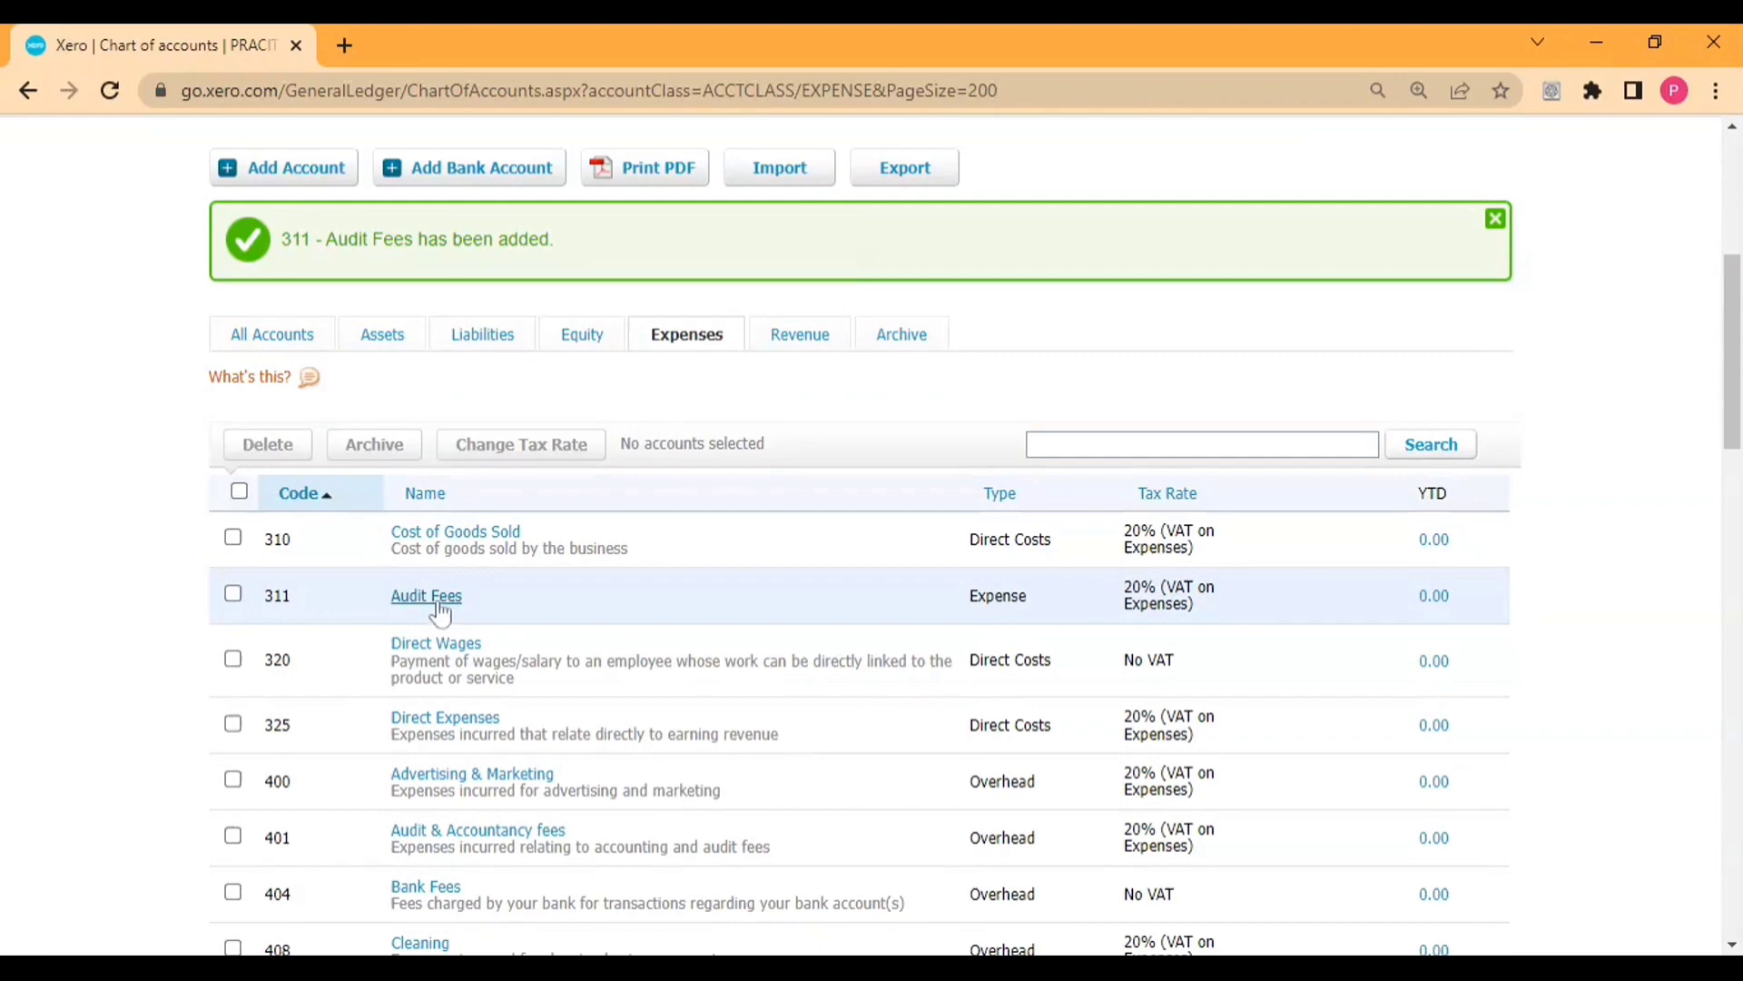
left_click(445, 607)
scroll(496, 609, "down", 3)
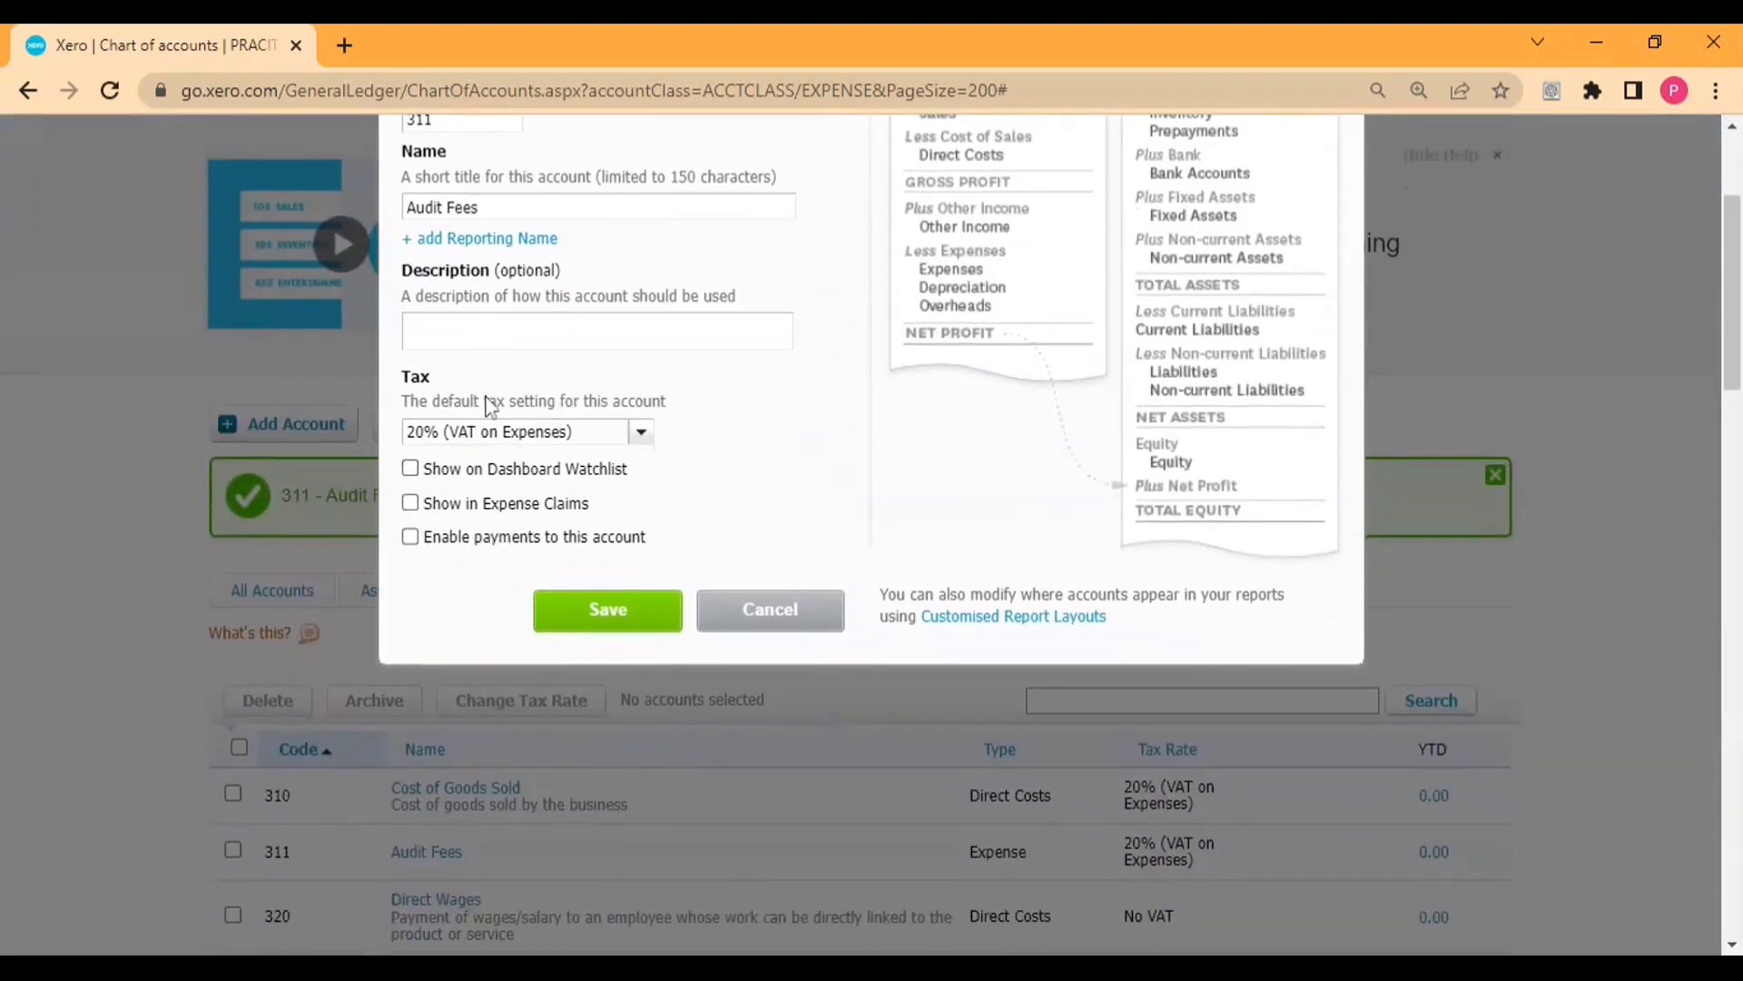
scroll(566, 418, "up", 2)
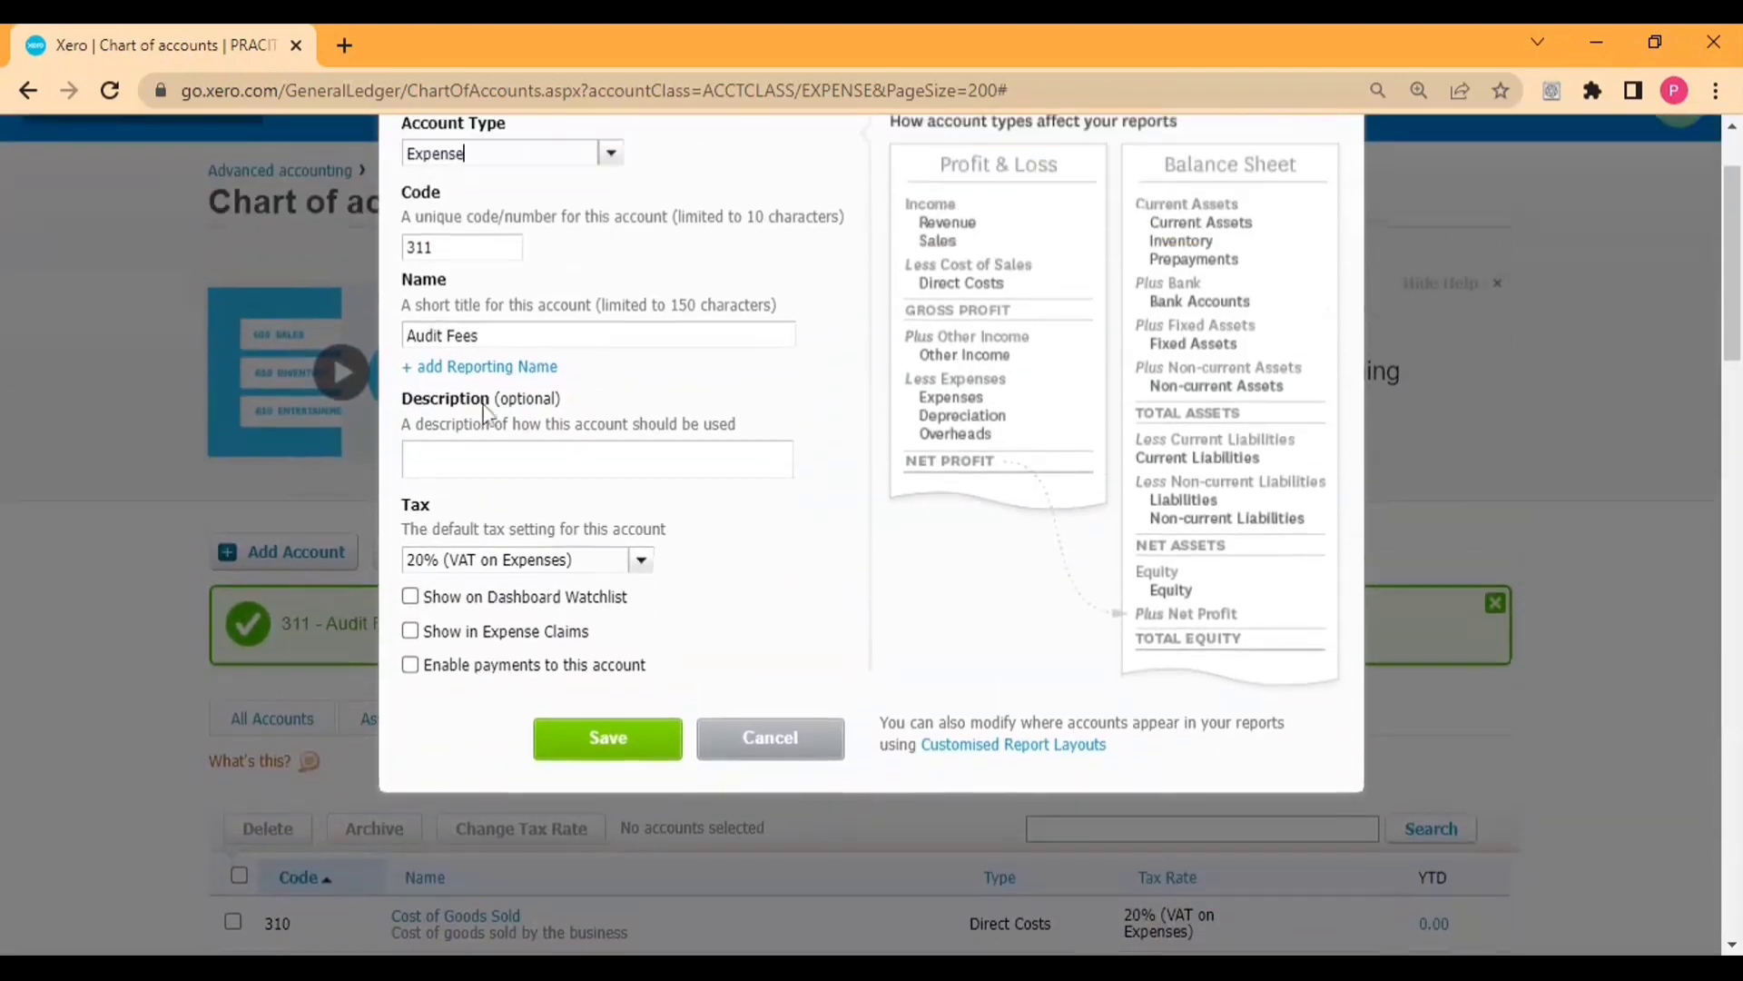
left_click(794, 736)
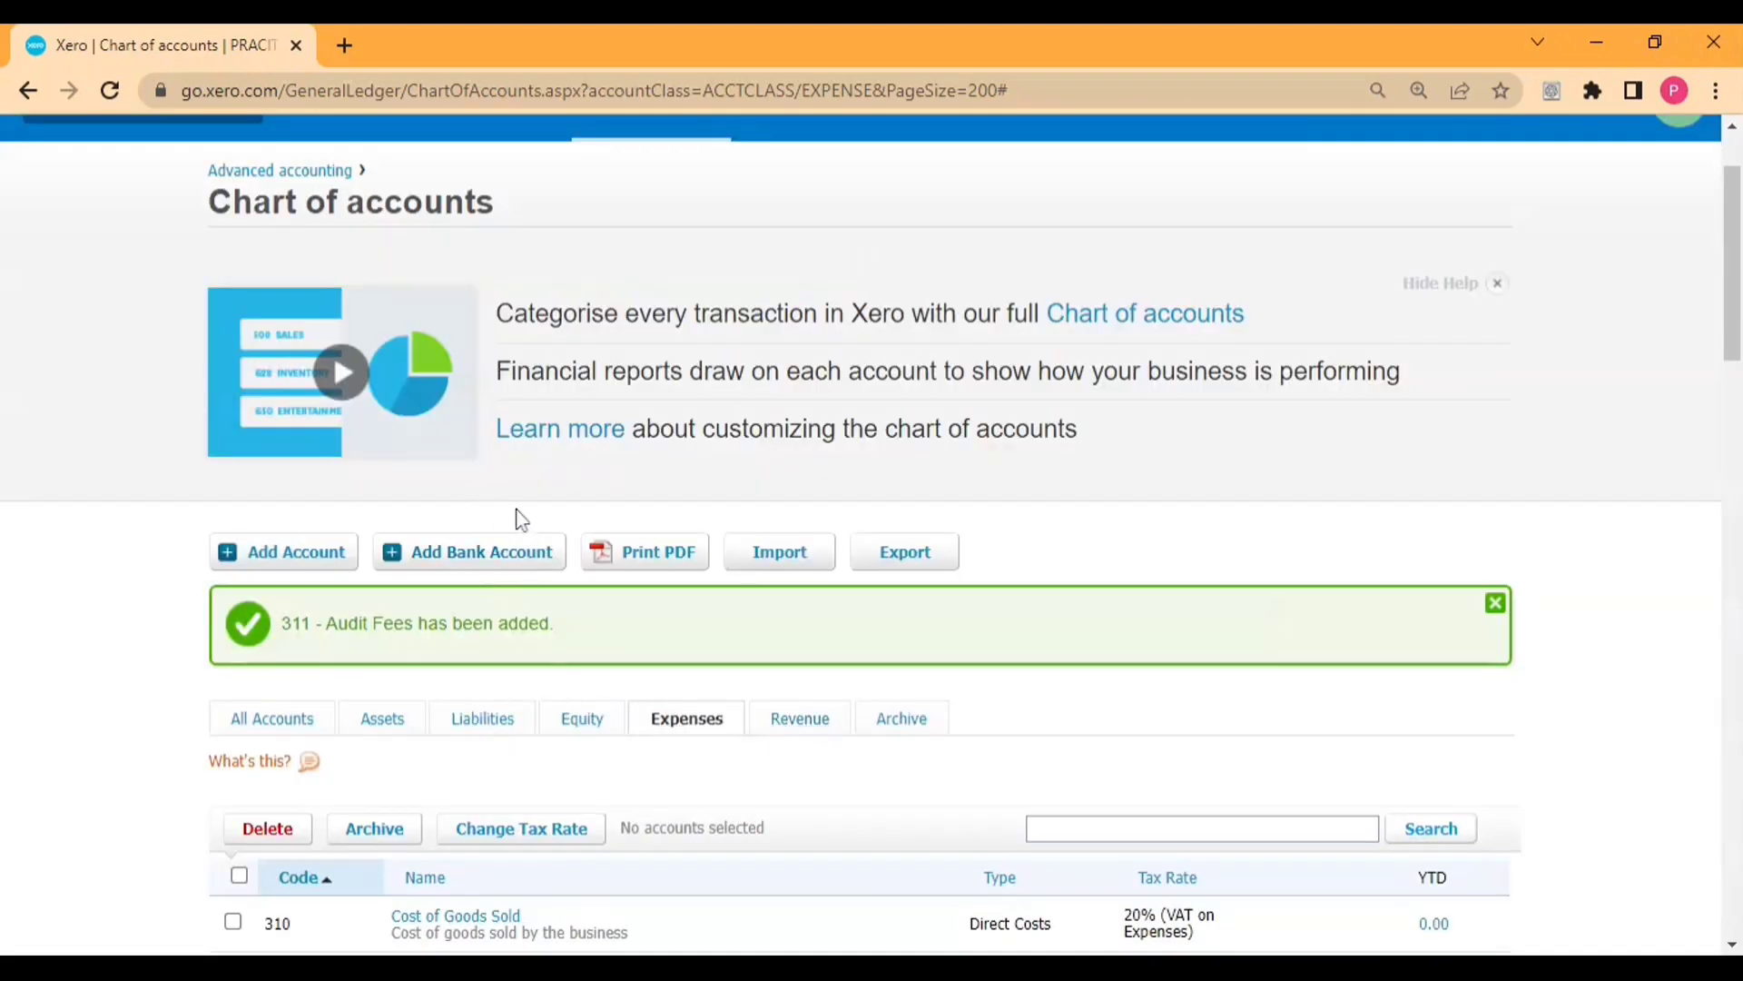
scroll(508, 581, "up", 2)
left_click(647, 244)
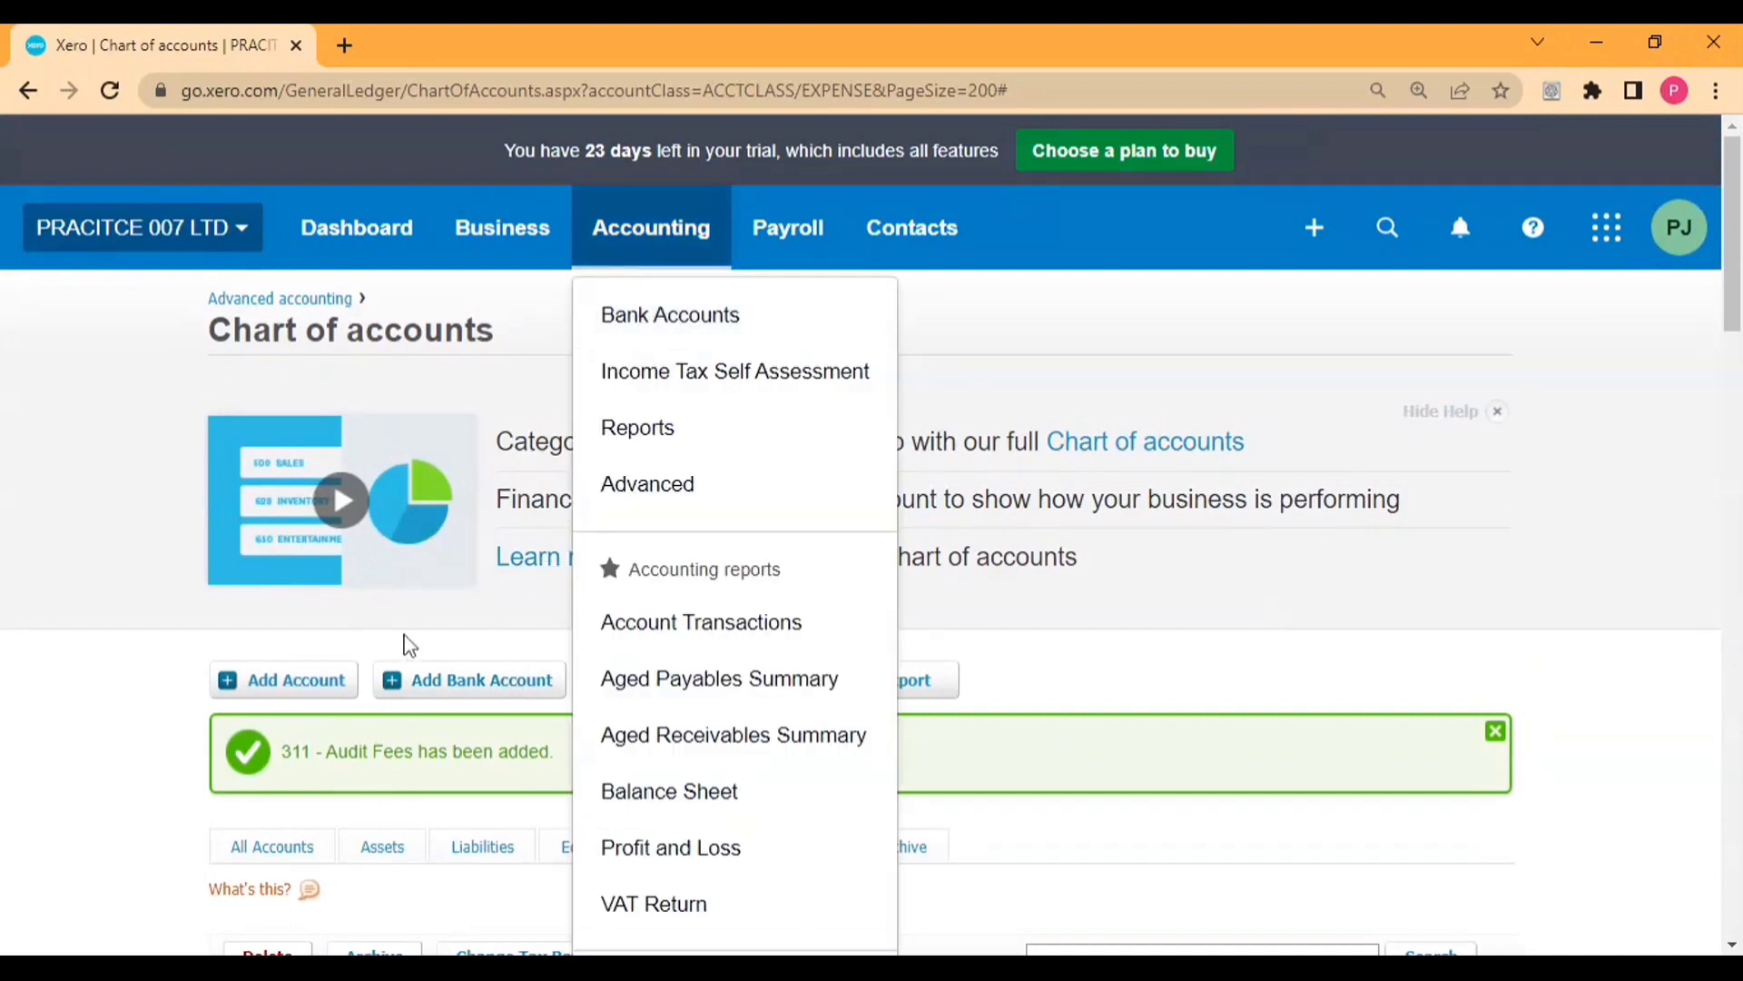
scroll(467, 663, "down", 2)
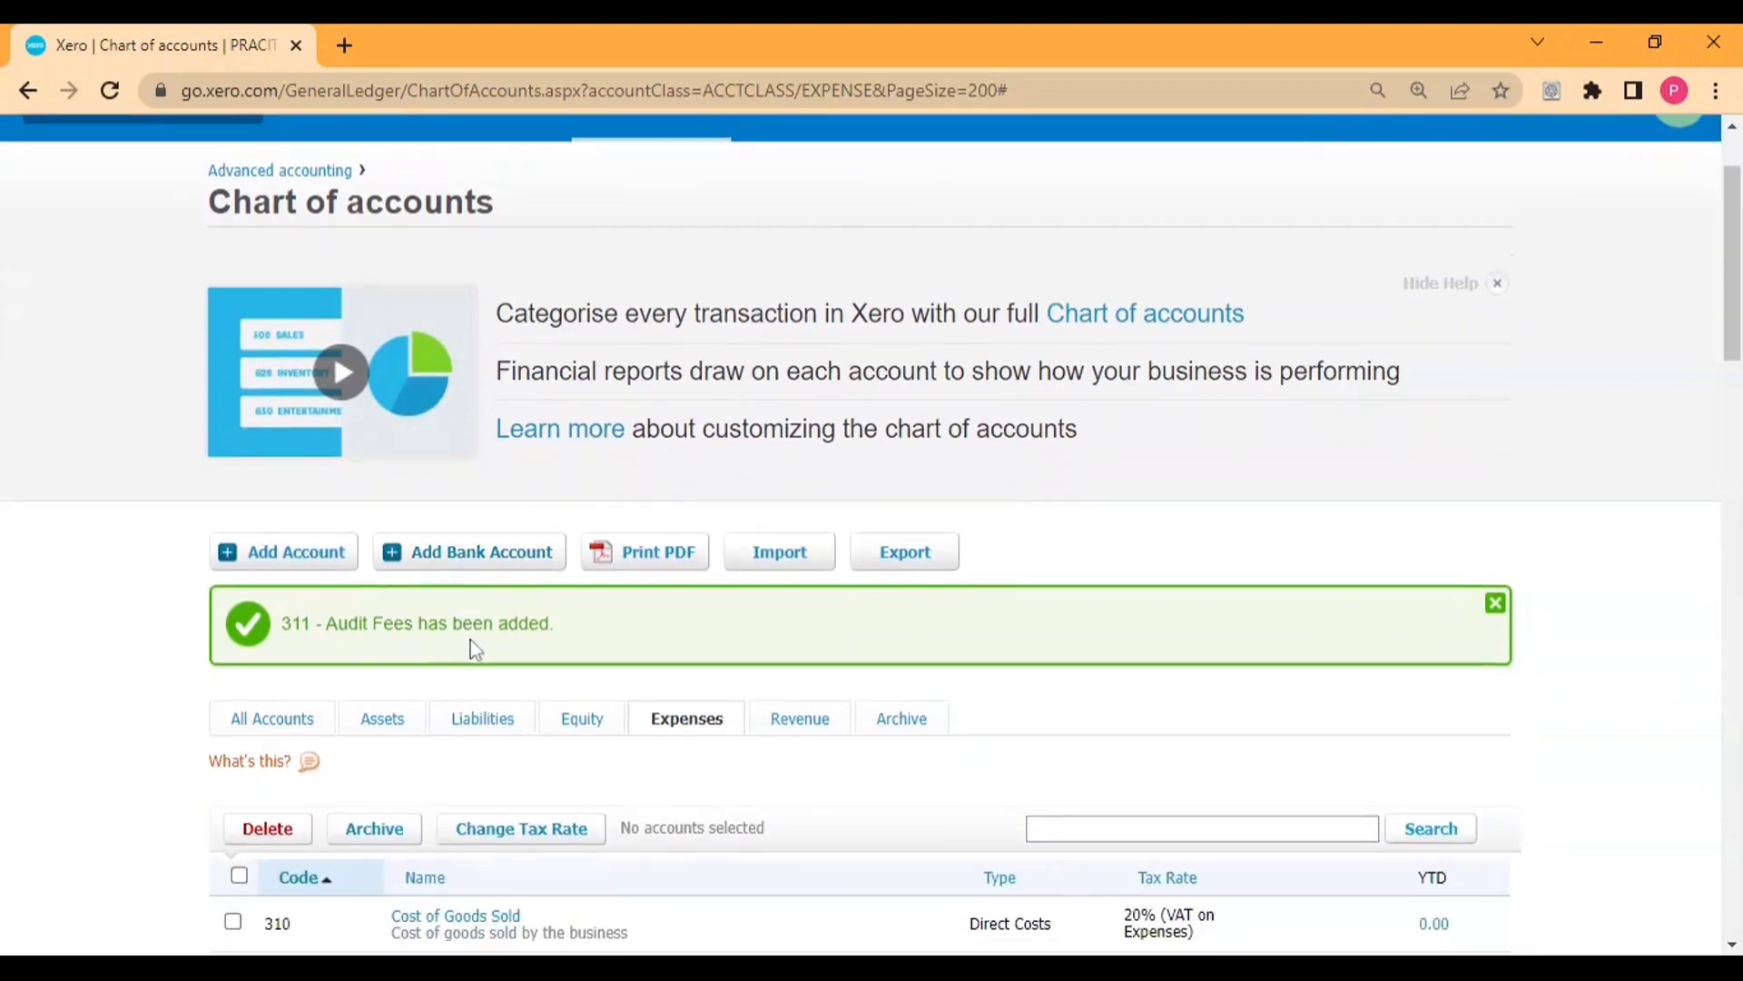
Start adding a bank account and look through the popular banks in the United Kingdom.
left_click(453, 572)
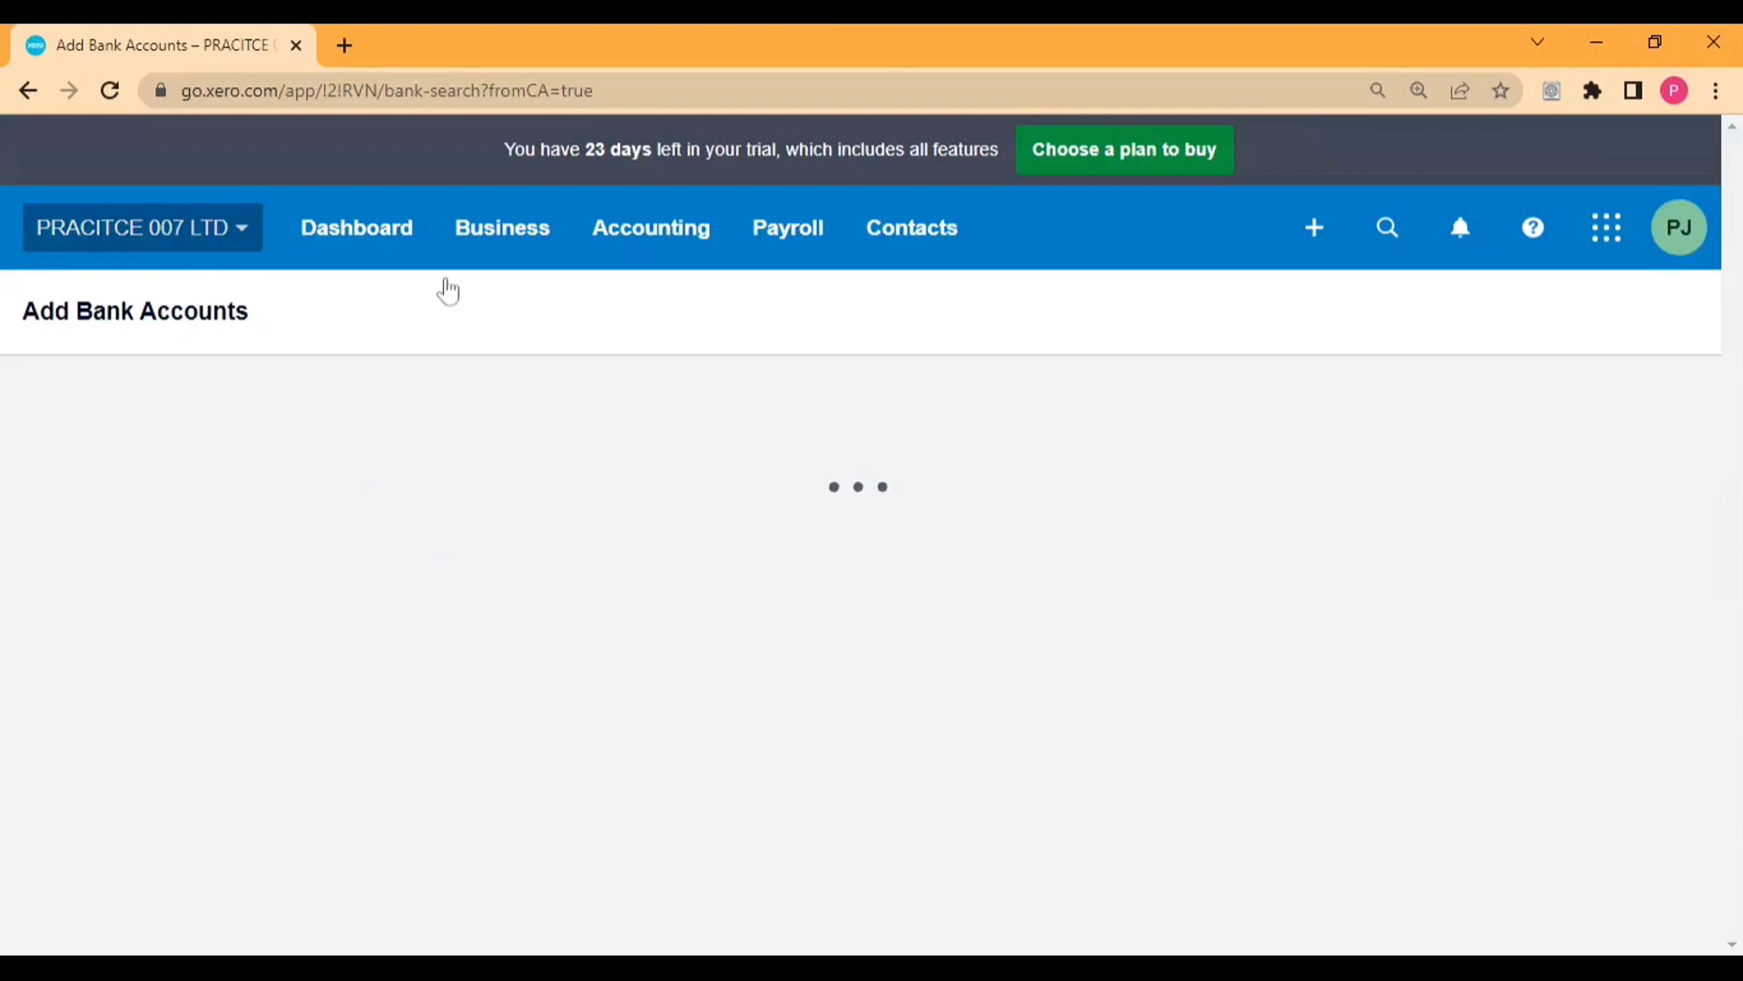
scroll(584, 518, "down", 3)
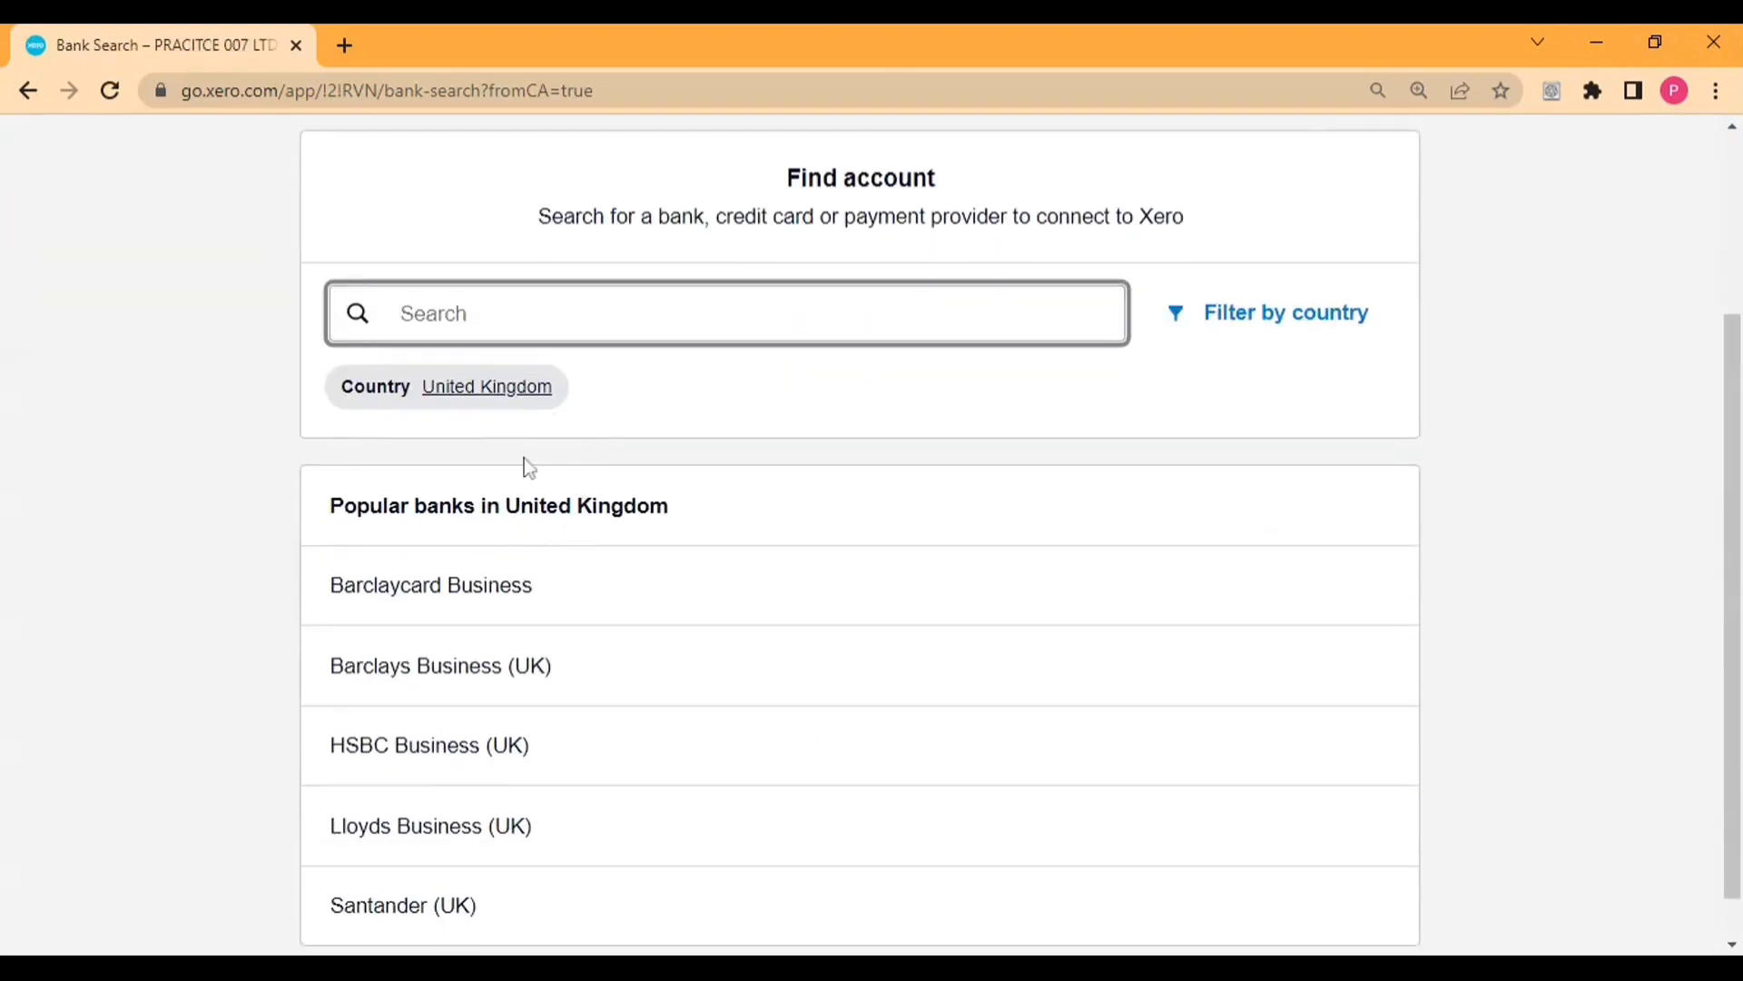
scroll(537, 603, "down", 1)
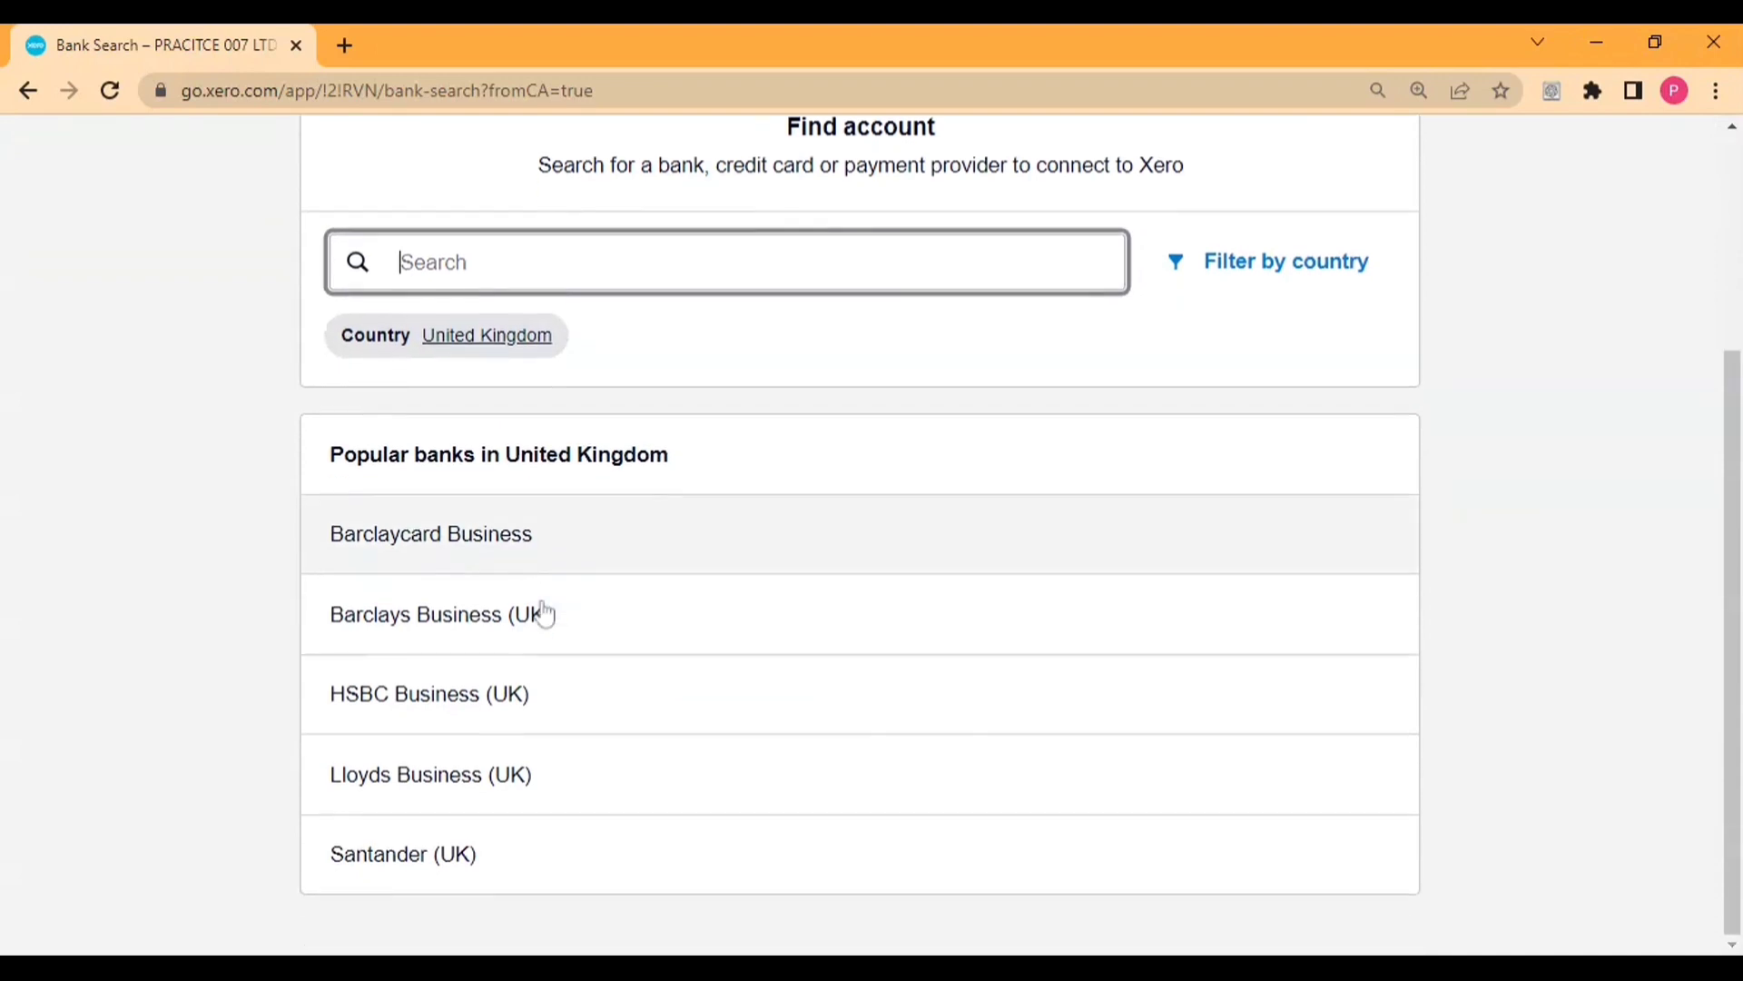
Search the banks for HSBC ACCOUNT, and choose to add the account details manually.
scroll(455, 641, "up", 3)
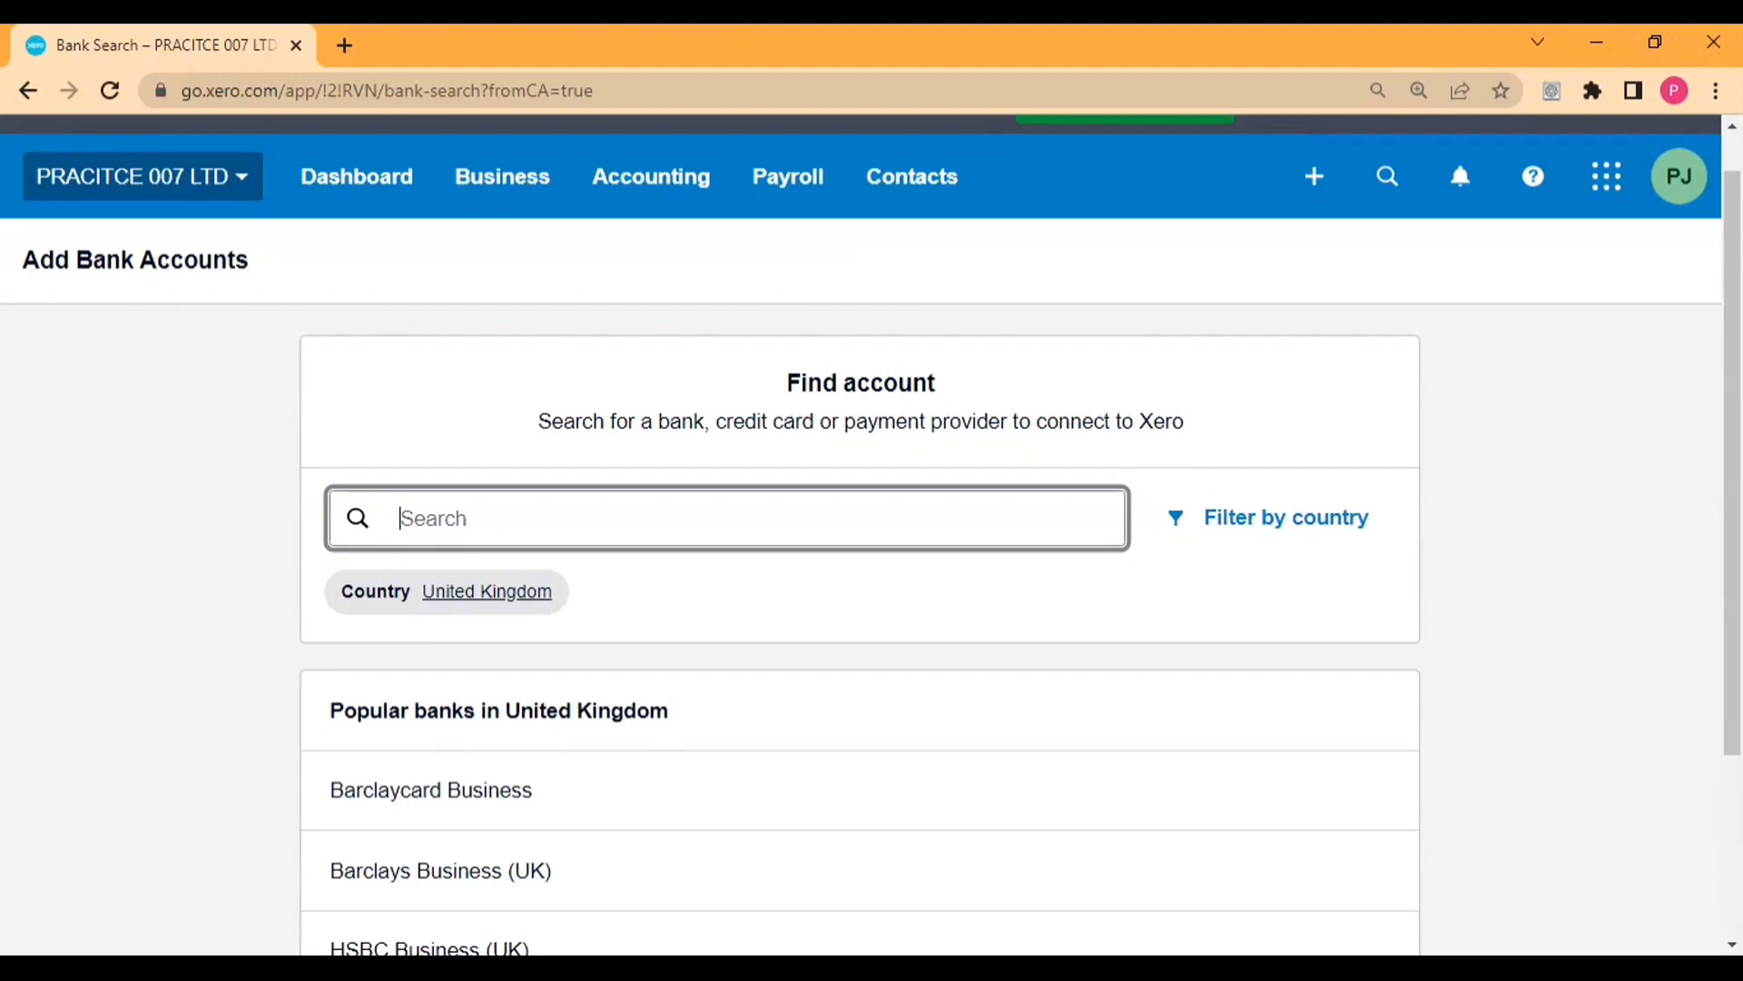
type("h")
key("BackSpace")
type("HS")
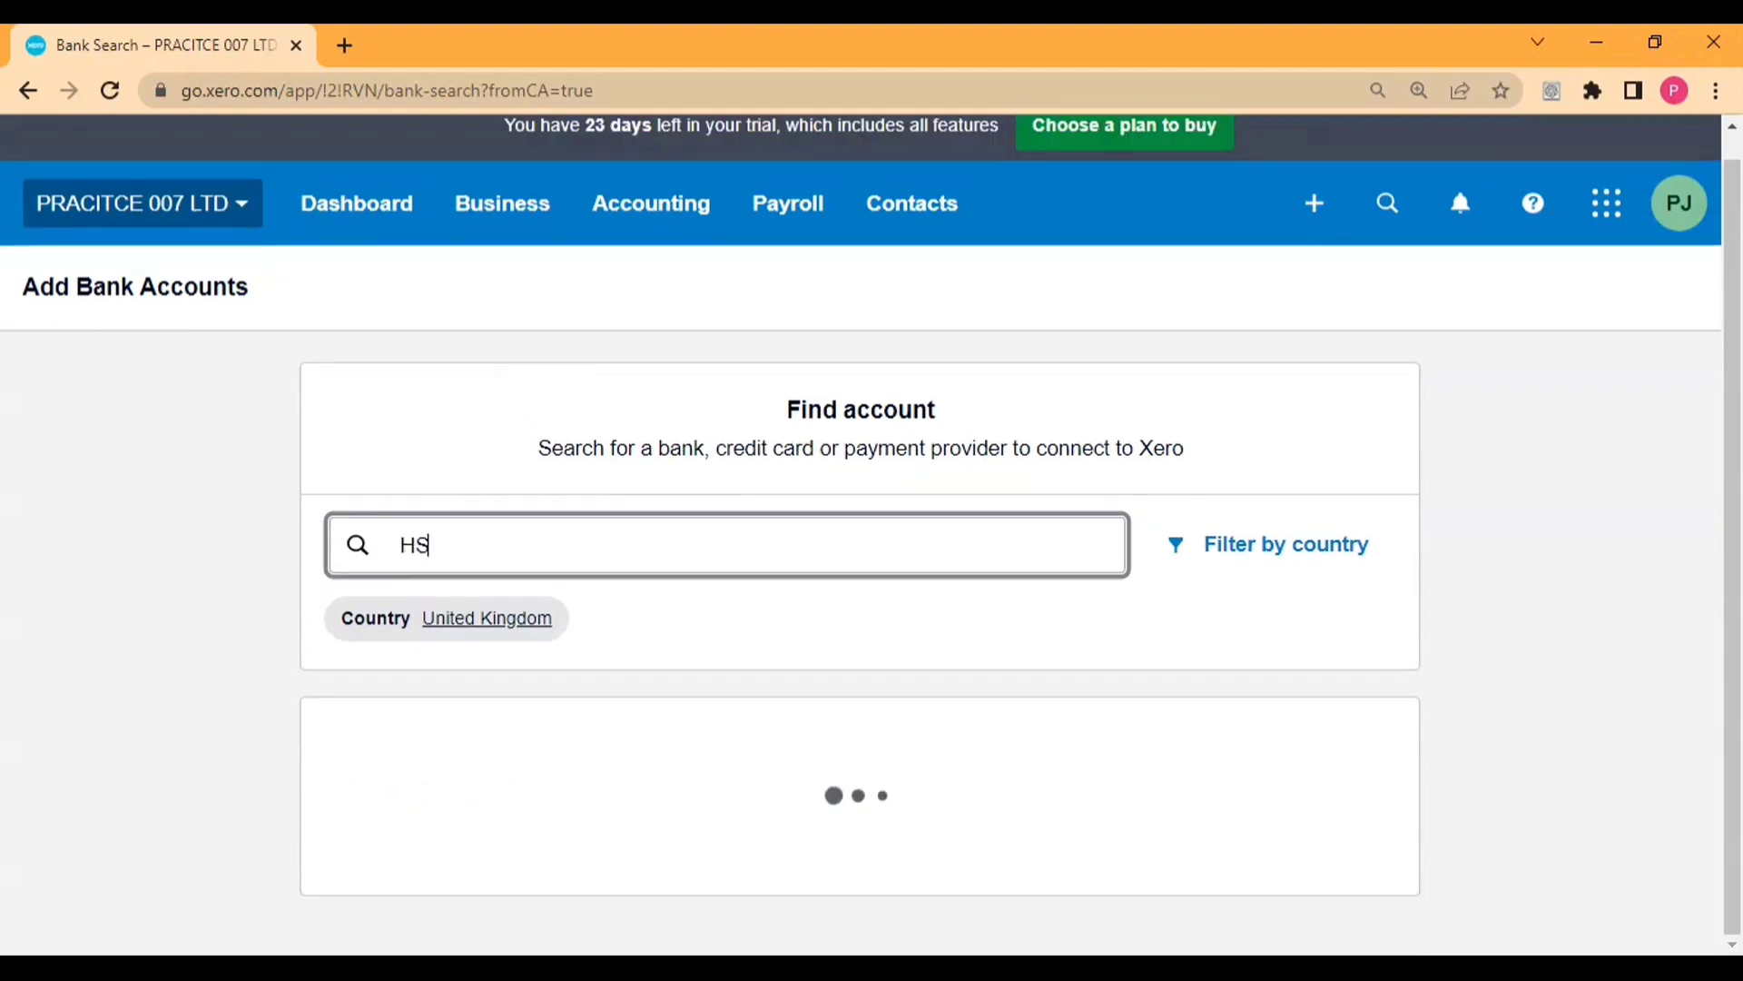
type("BC ACCOUNT")
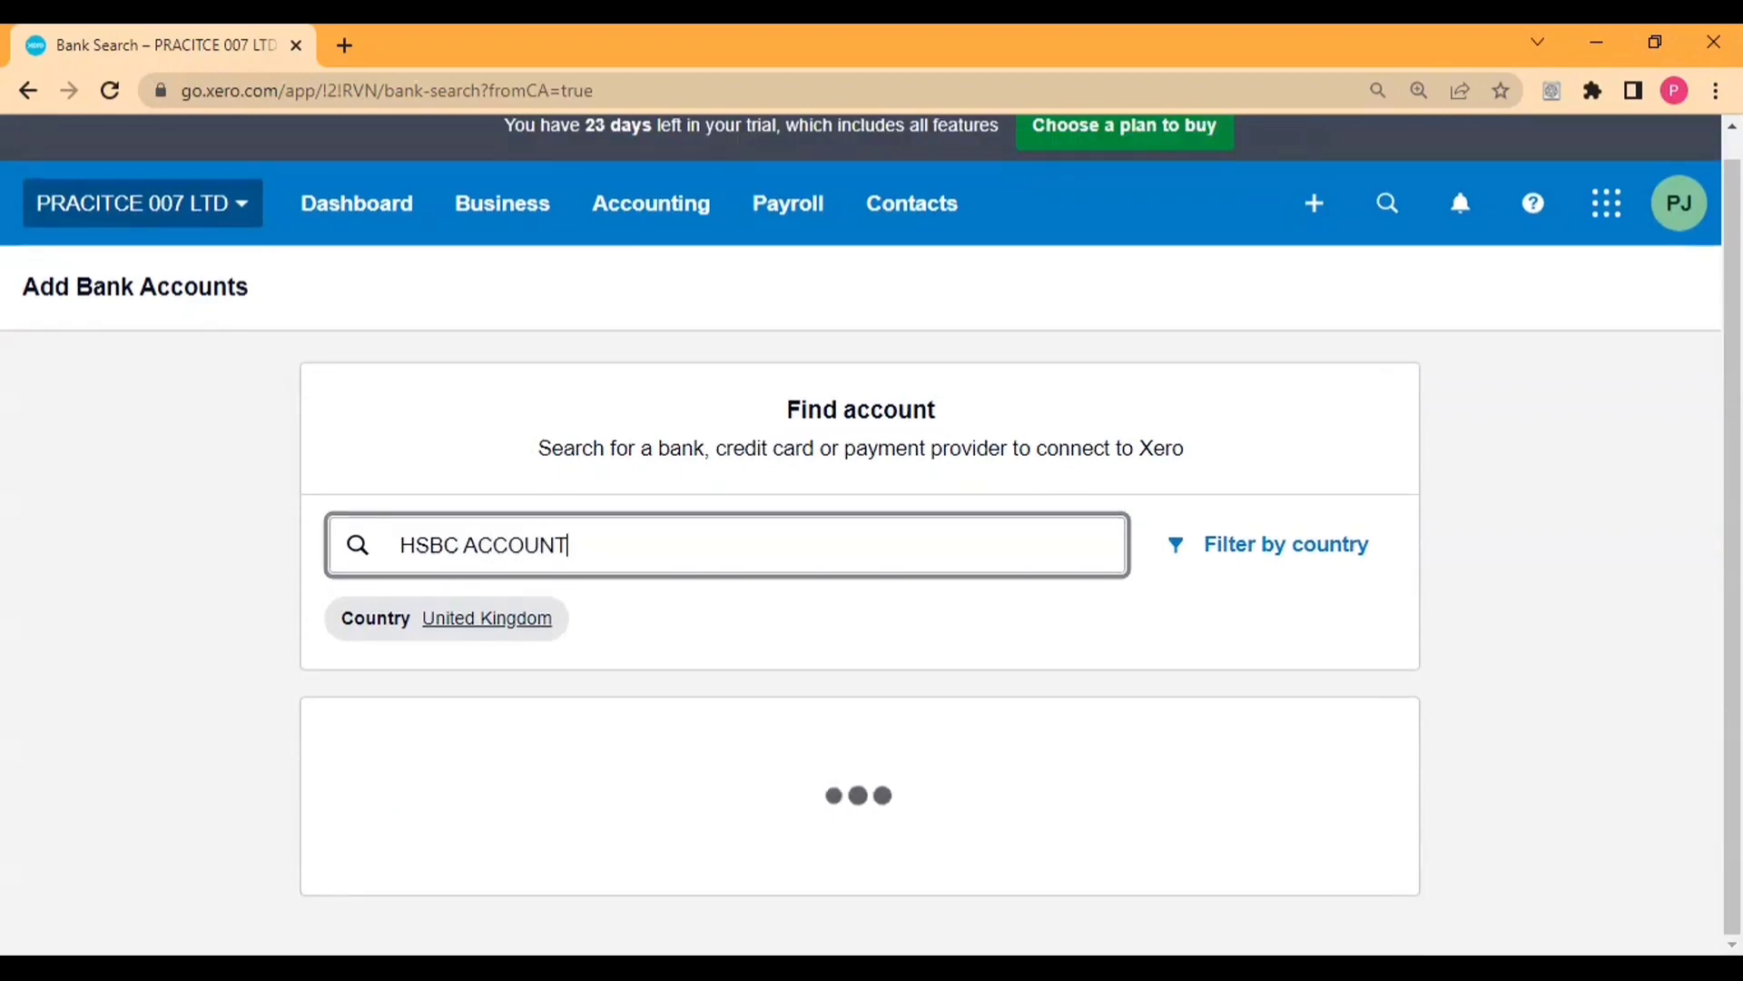
scroll(893, 673, "down", 1)
scroll(892, 673, "down", 4)
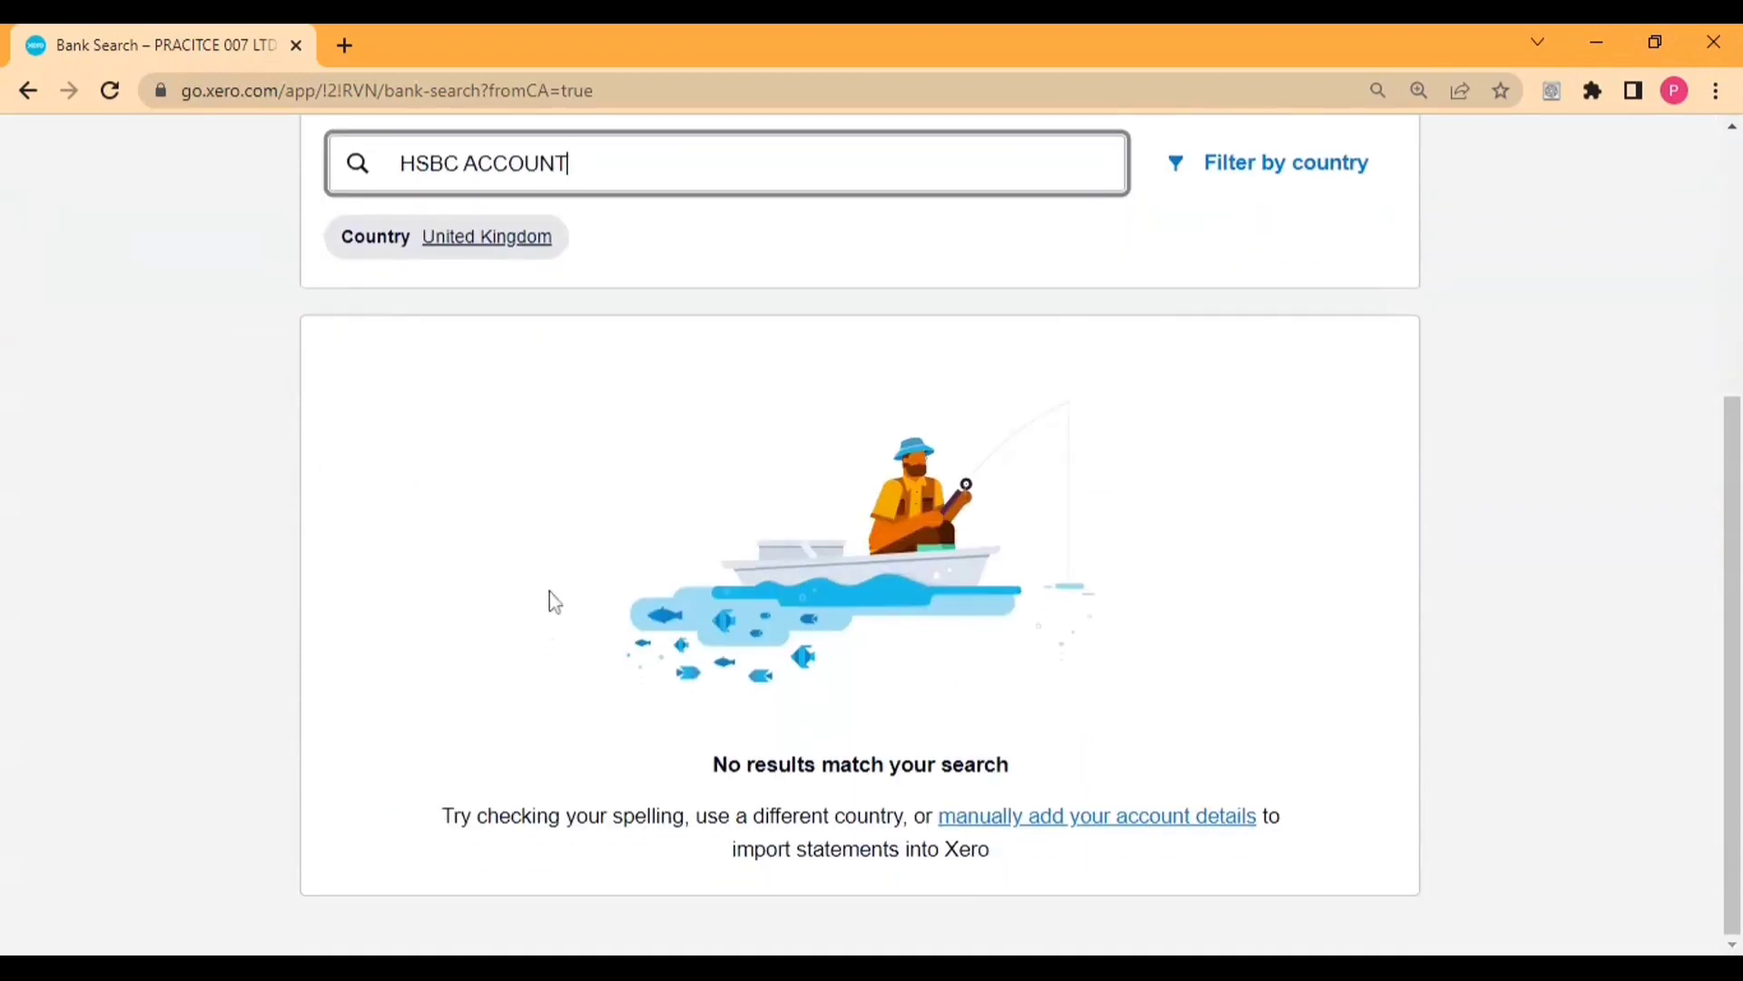
left_click(1086, 835)
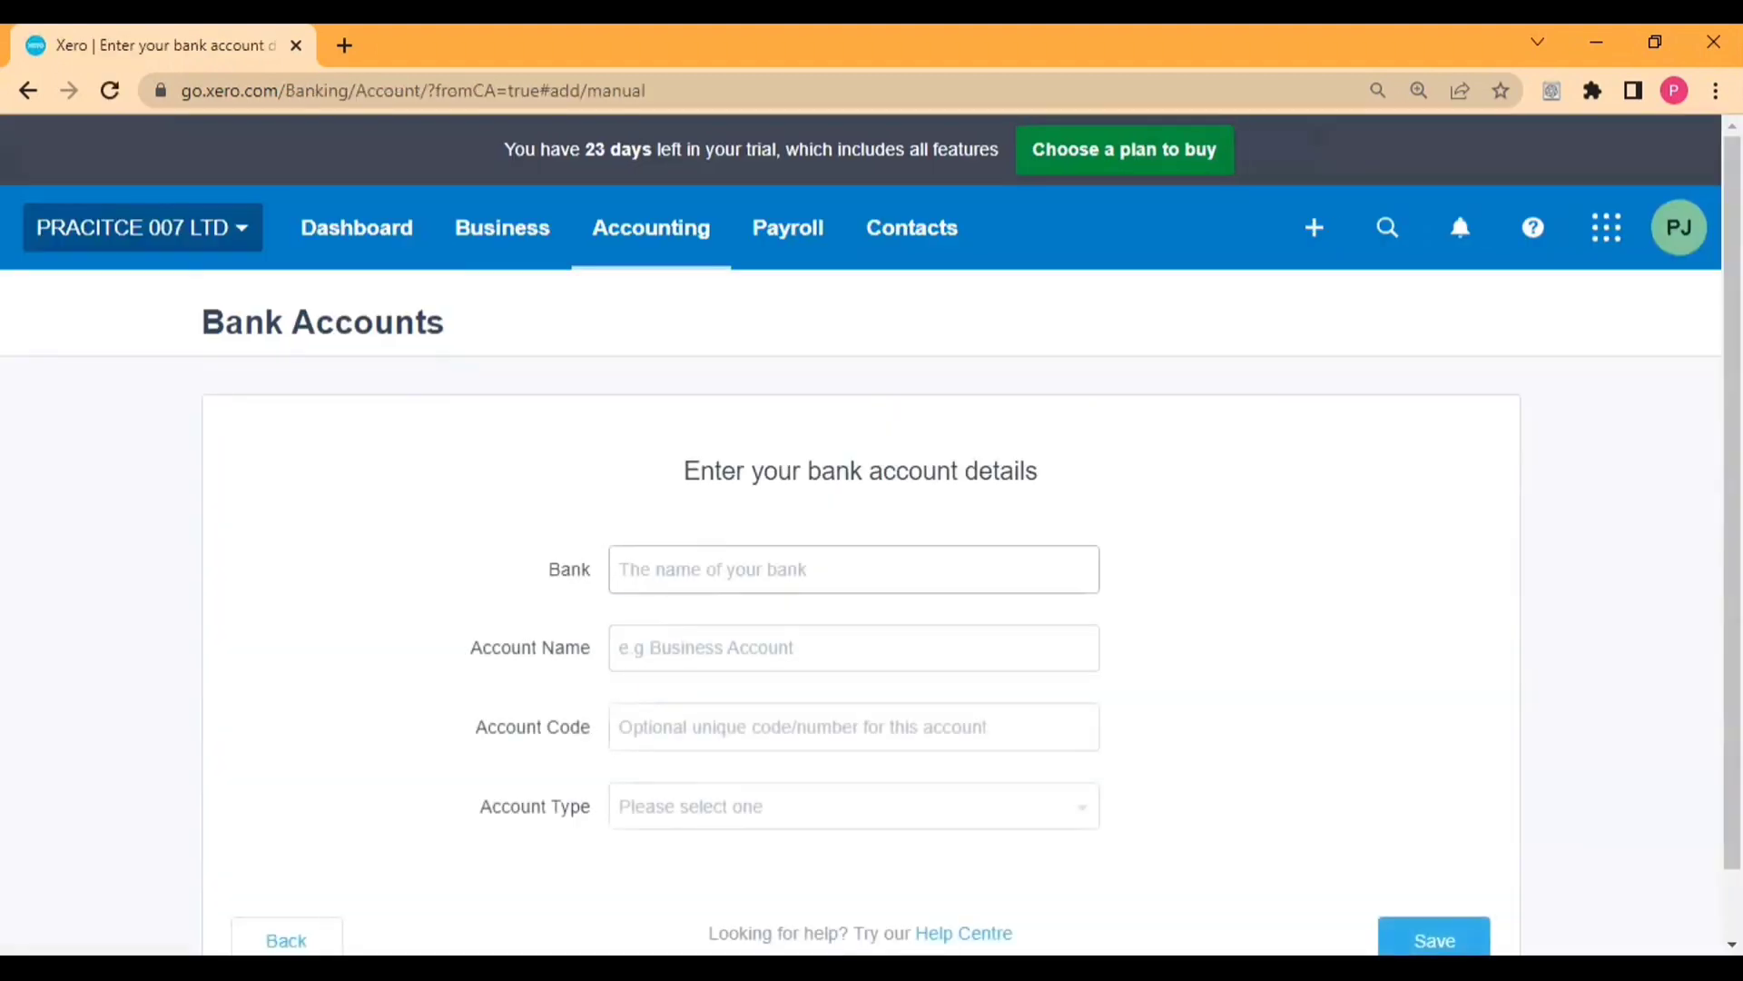
Enter HSBC BANK as the bank and HSBC CURRENT A/C as the account name.
left_click(638, 572)
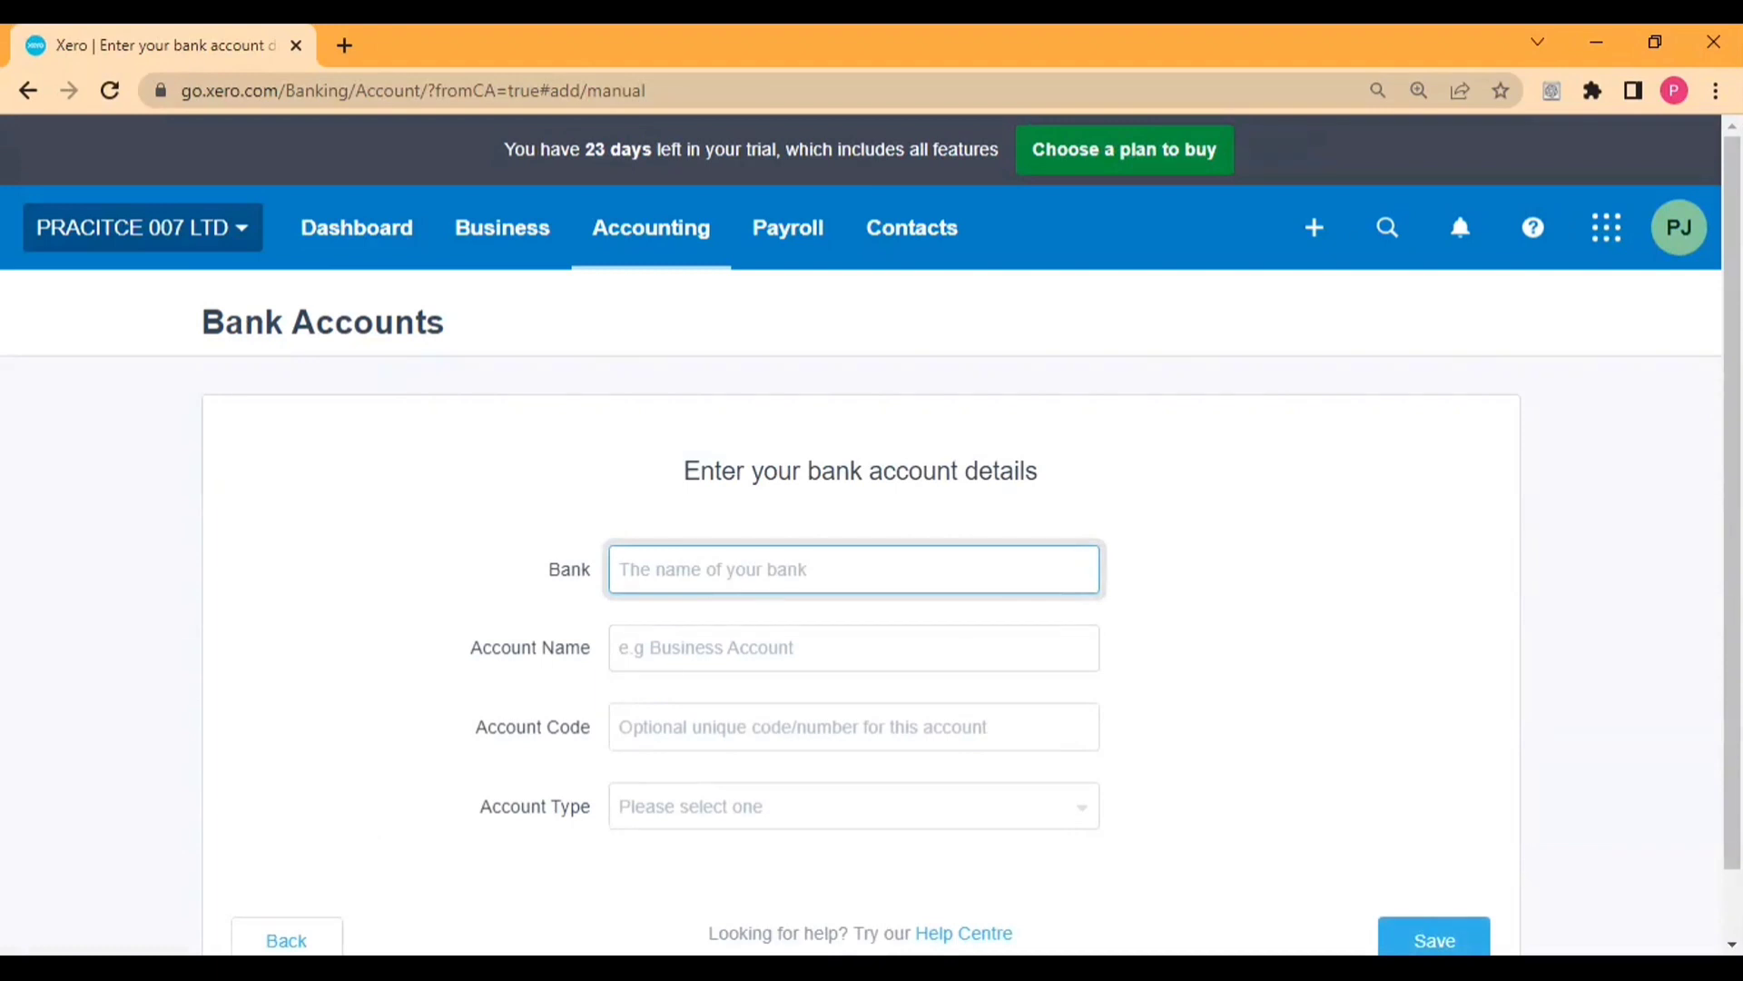
type("HS")
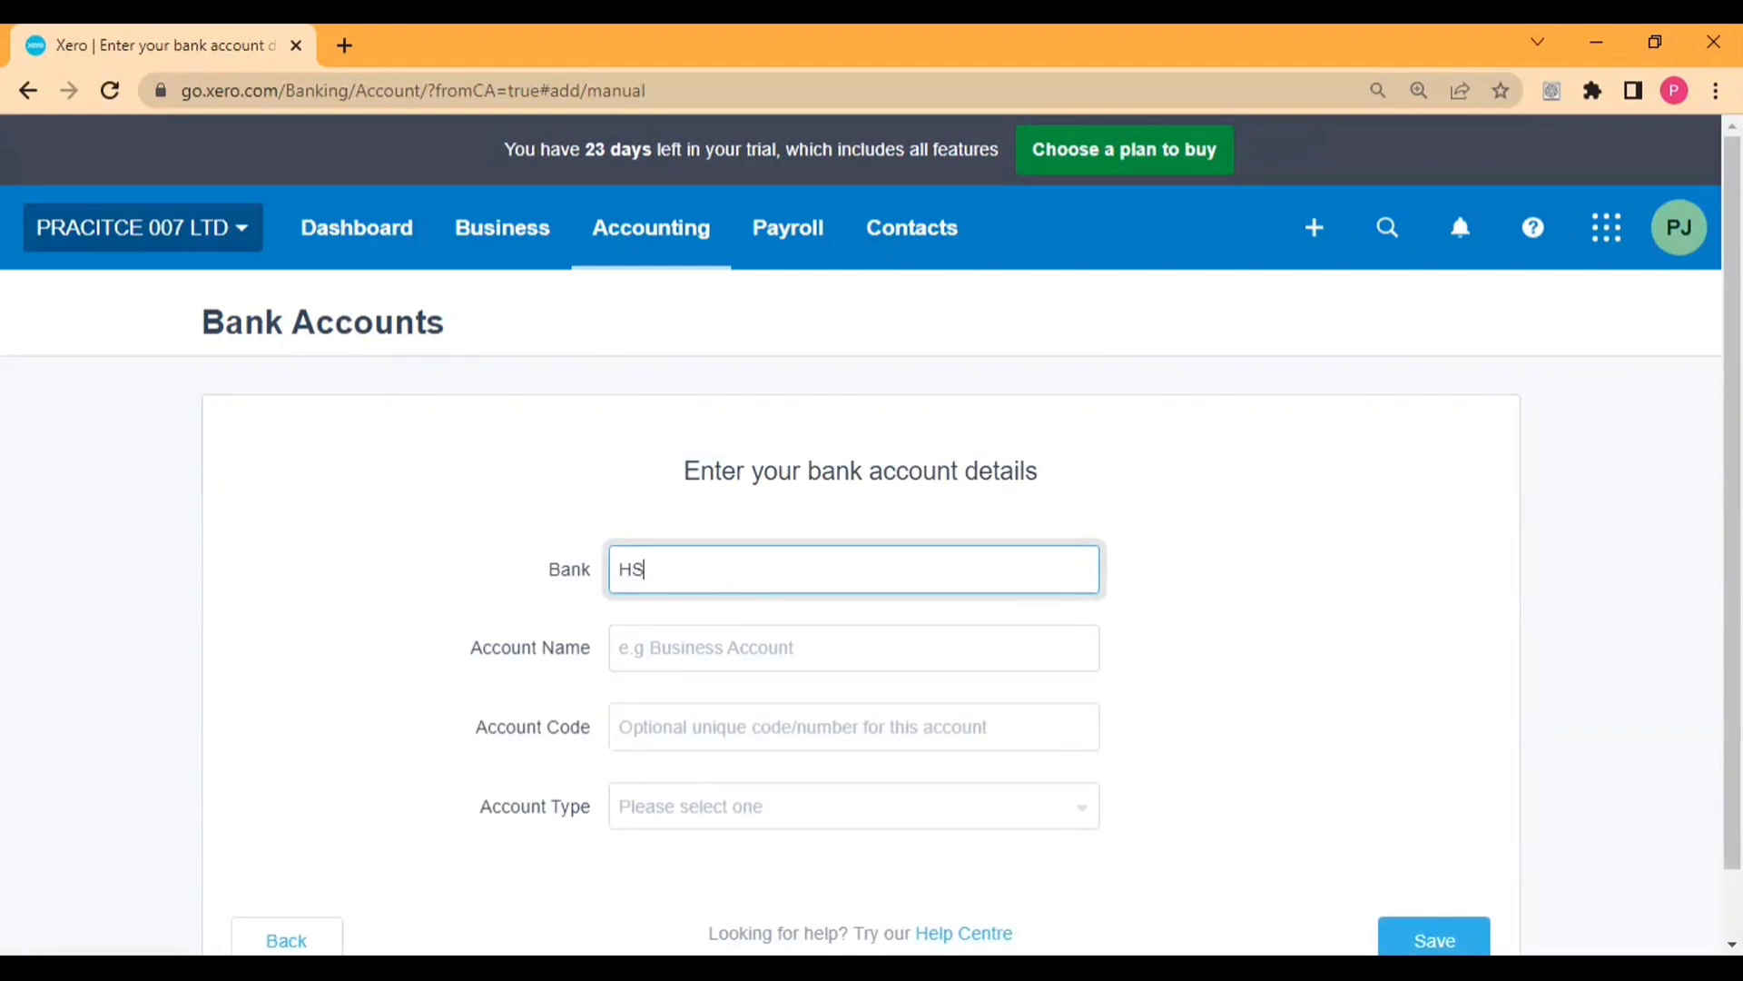
type("BC BANK")
key("Tab")
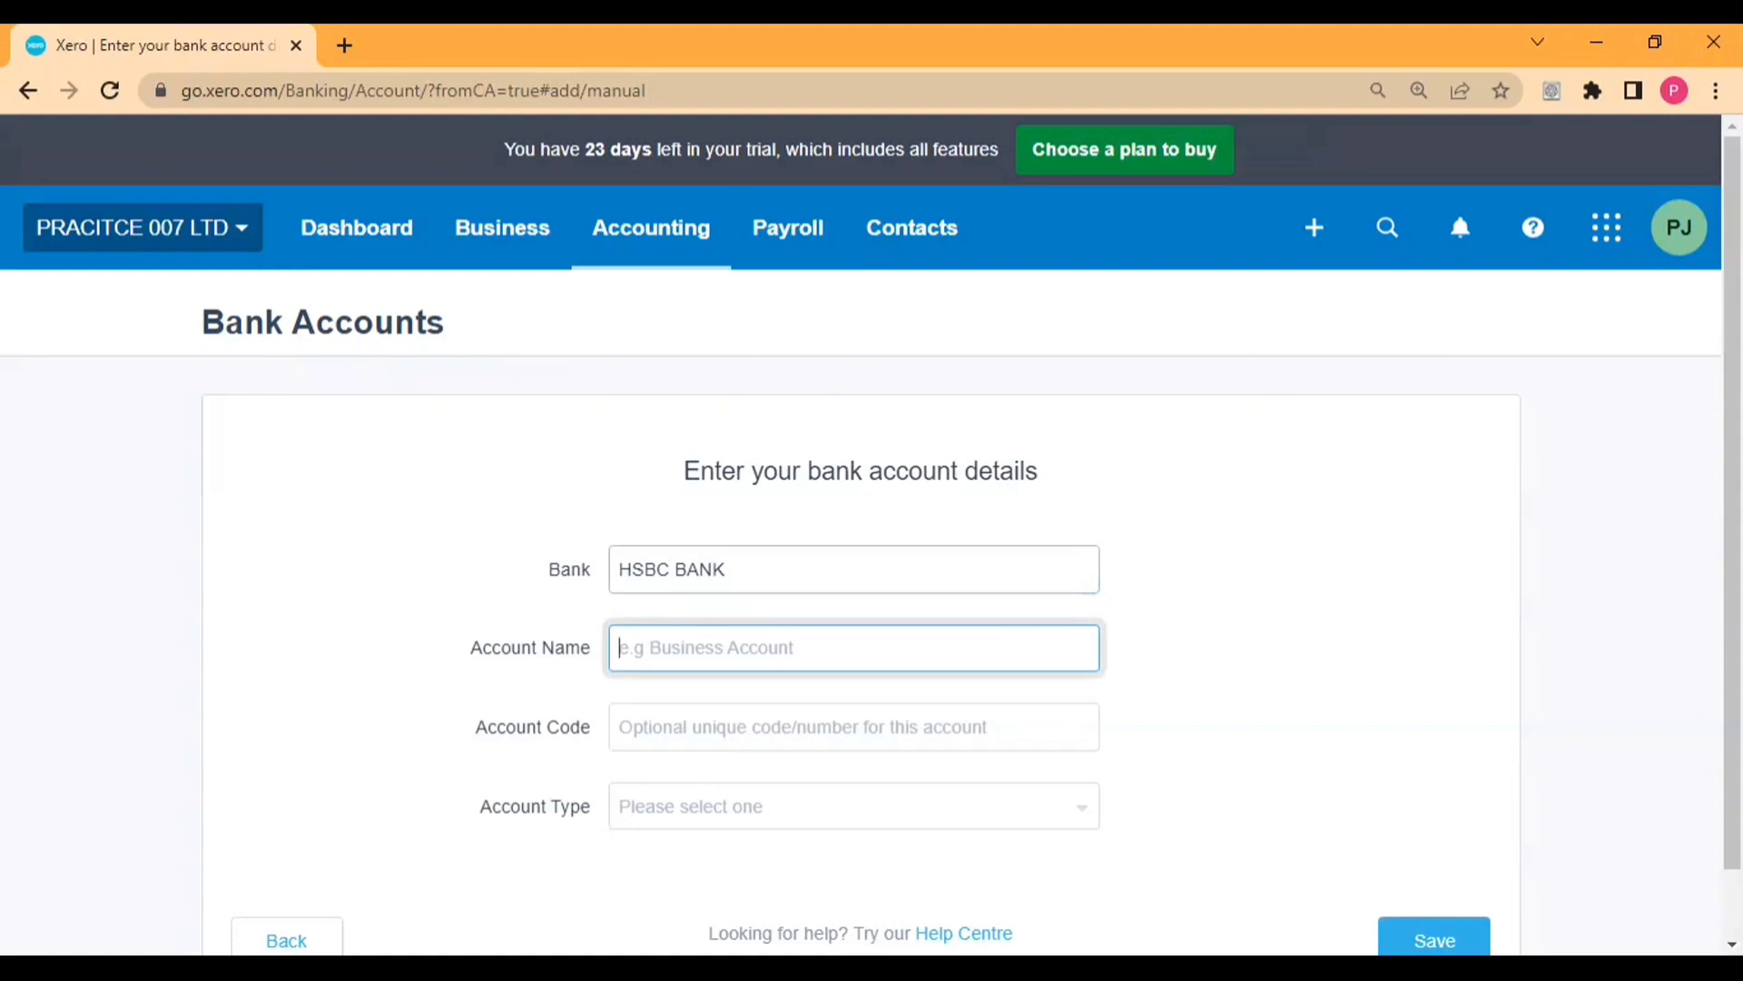
type("HSBC CU")
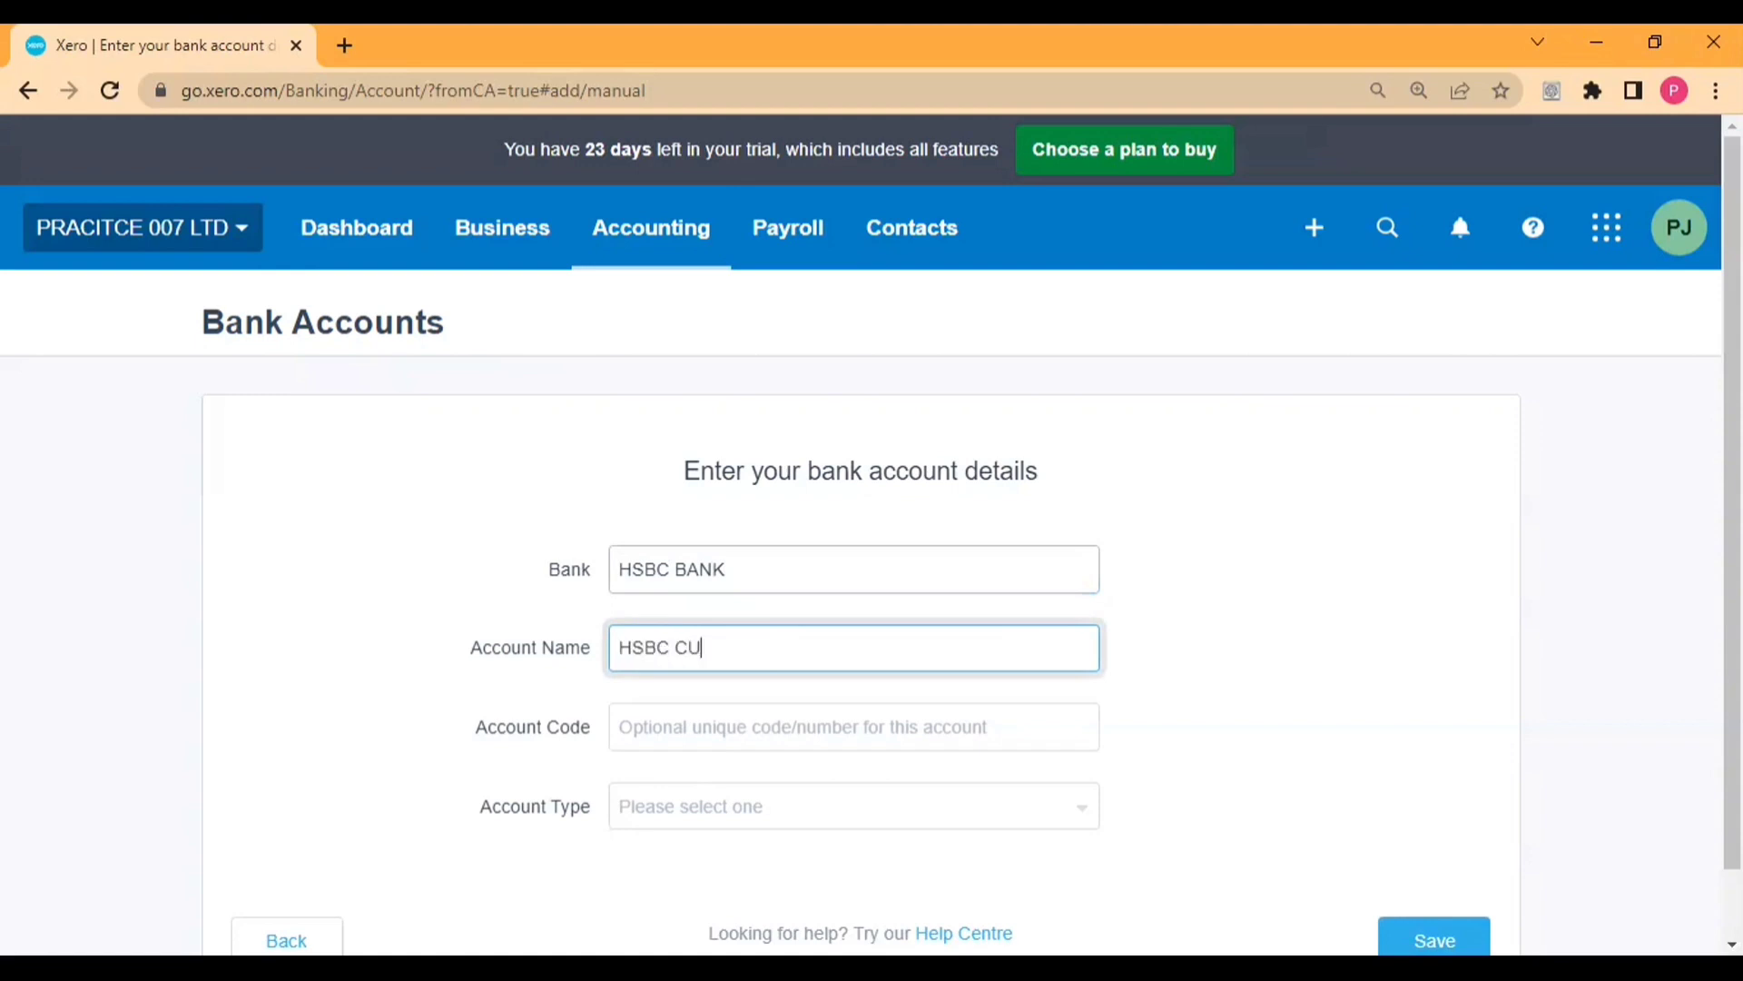
type("RRENT A/C")
Give the bank account the code 711 and set its account type to Other.
left_click(854, 727)
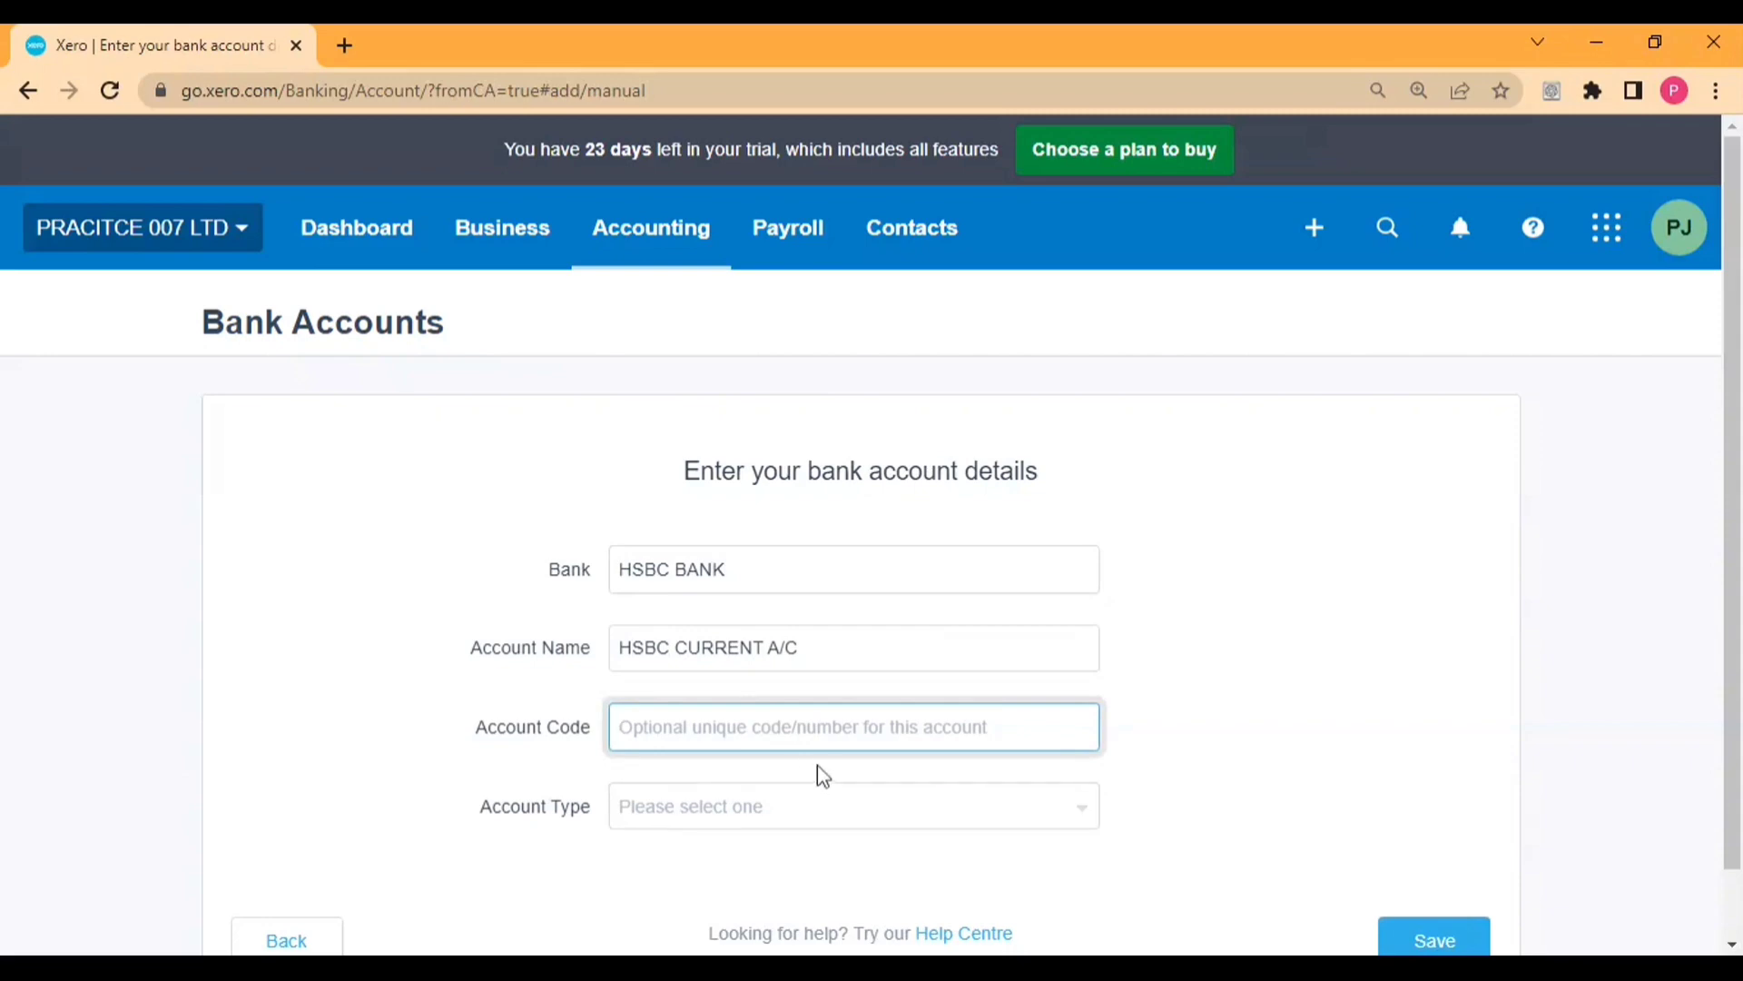
type("711")
left_click(783, 803)
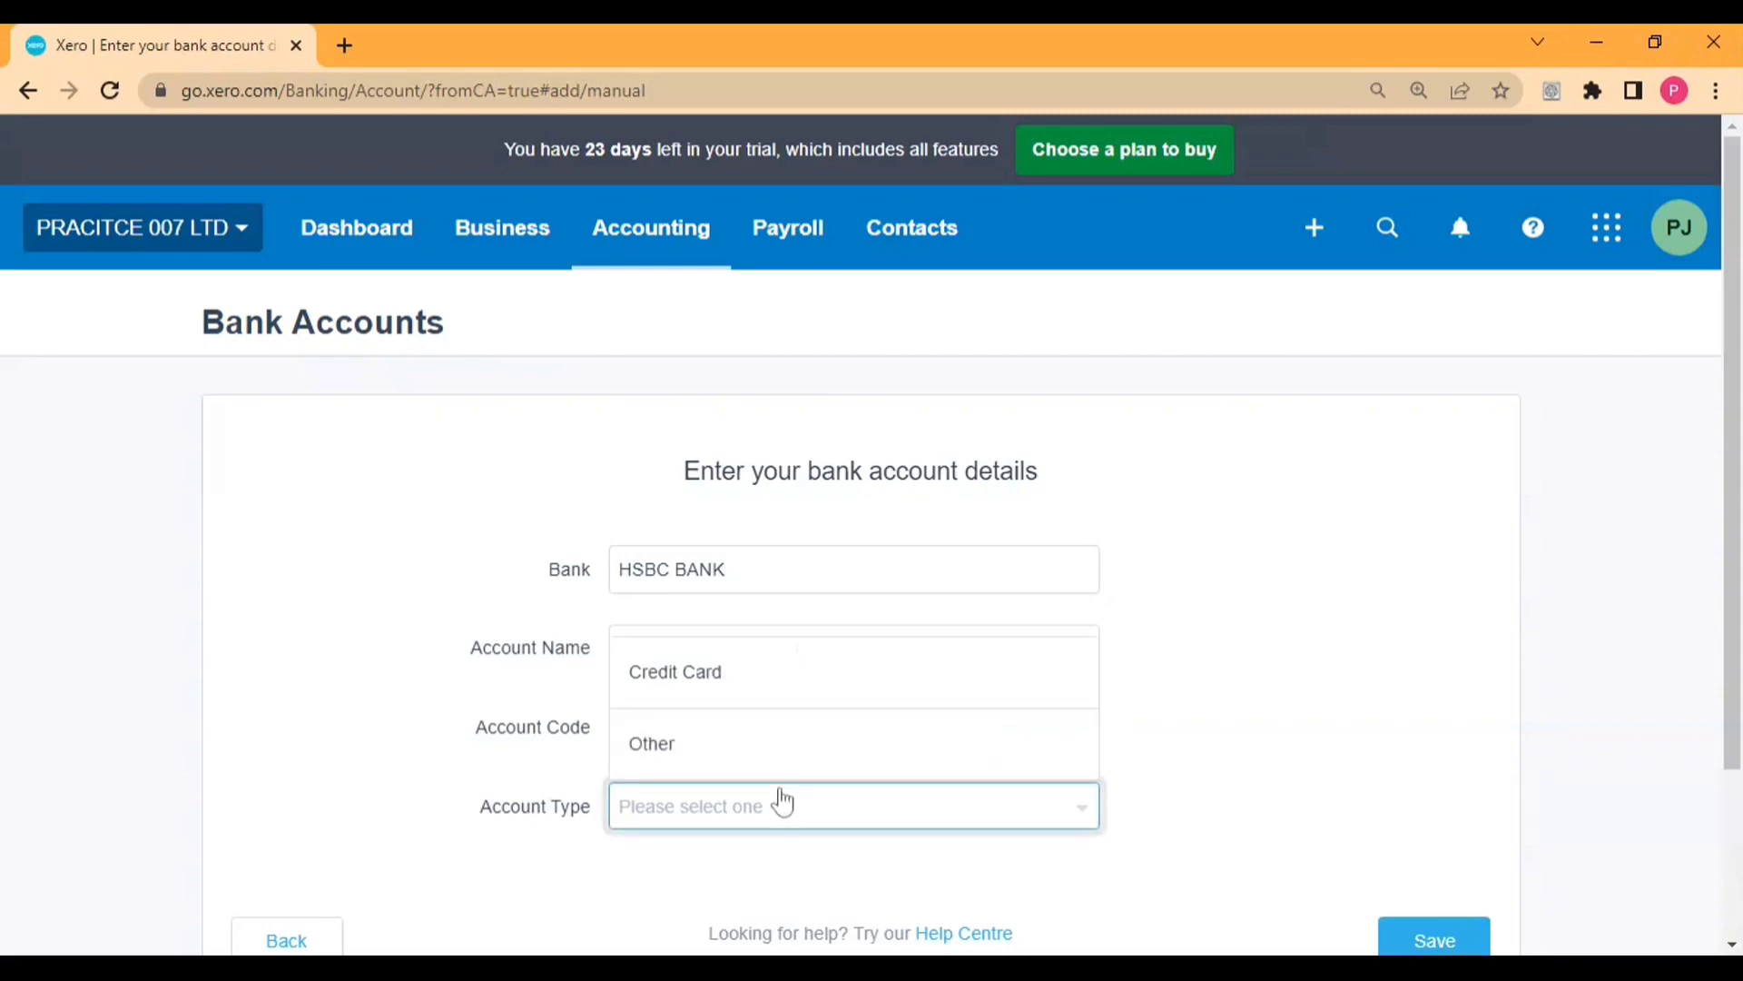
left_click(772, 745)
scroll(772, 744, "down", 2)
key("Tab")
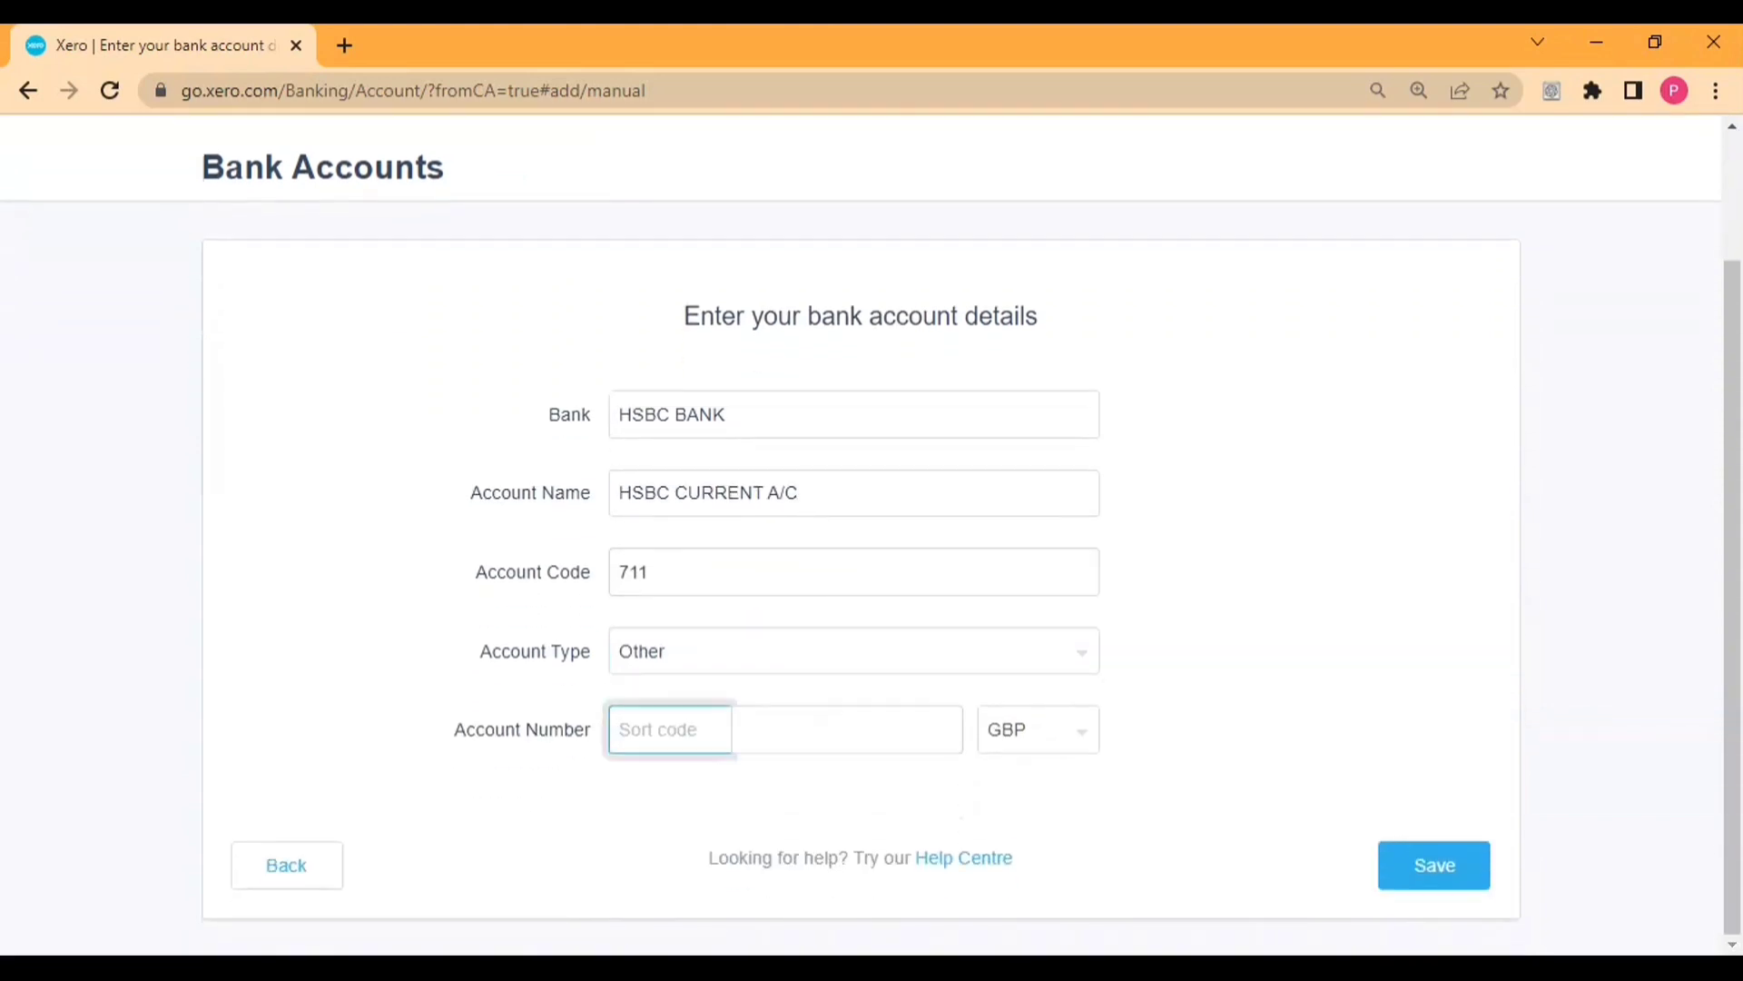
Enter the sort code and bank account number, keep the currency as GBP, and try to save the account.
type("11-11-11")
key("Tab")
type("10000000000")
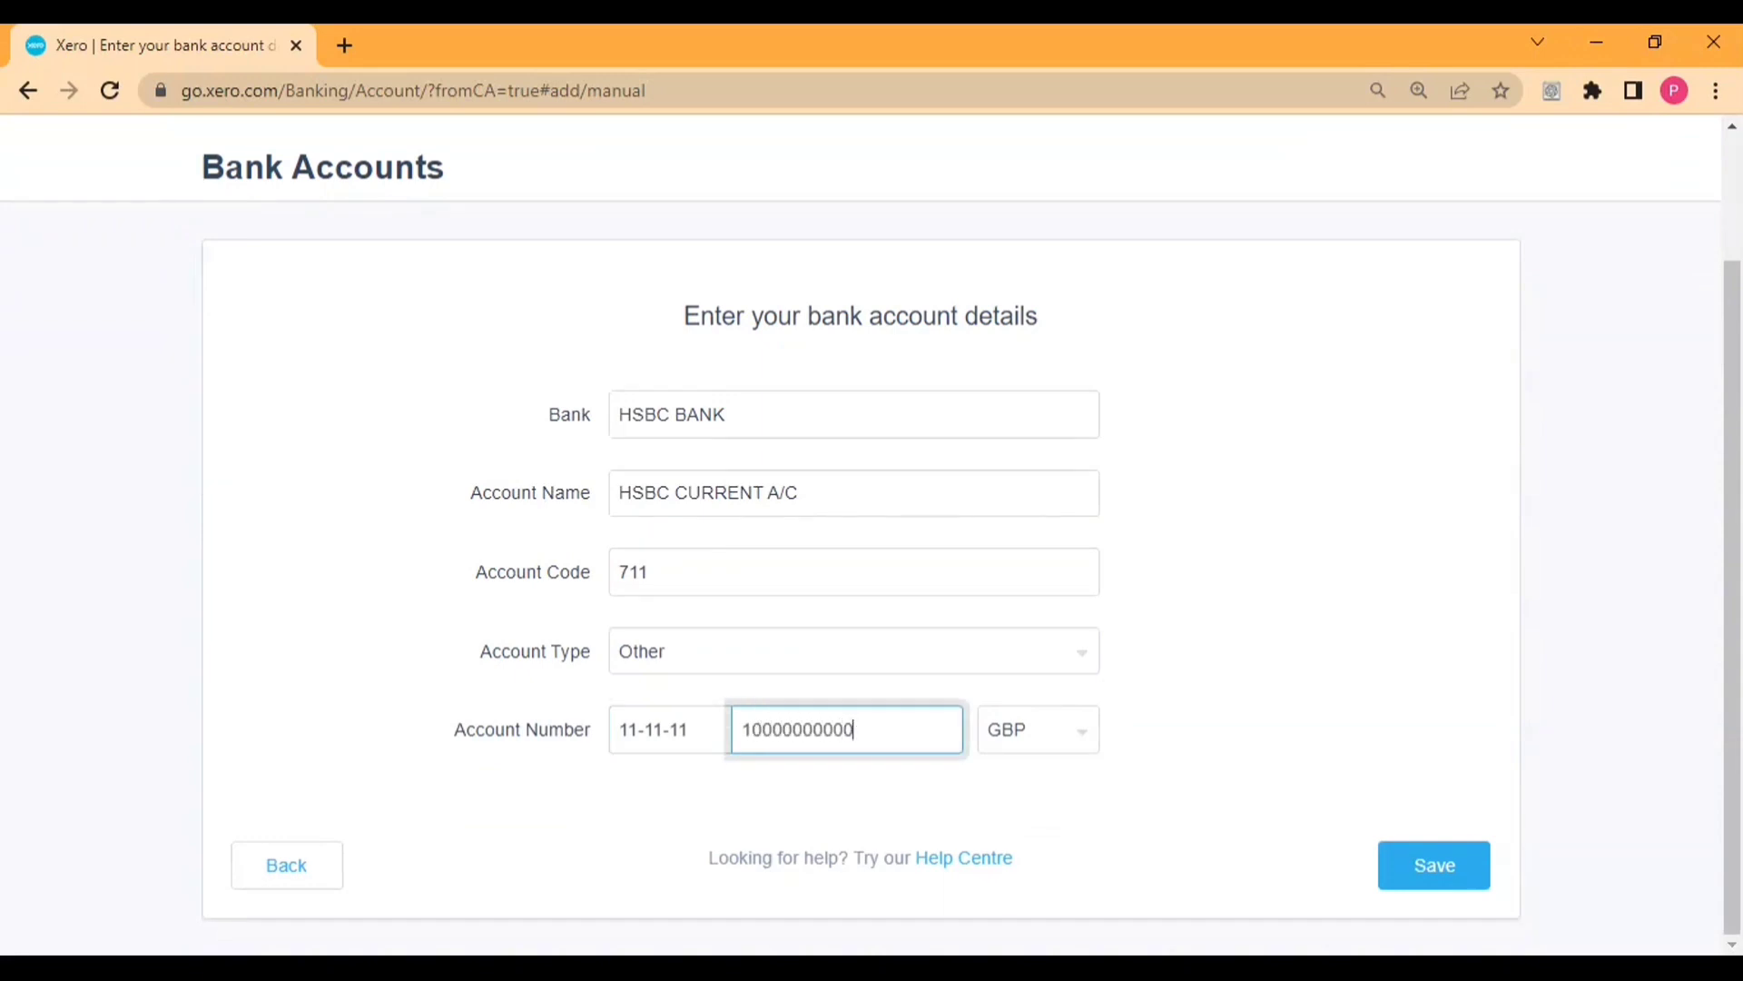
left_click(1097, 747)
left_click(1096, 747)
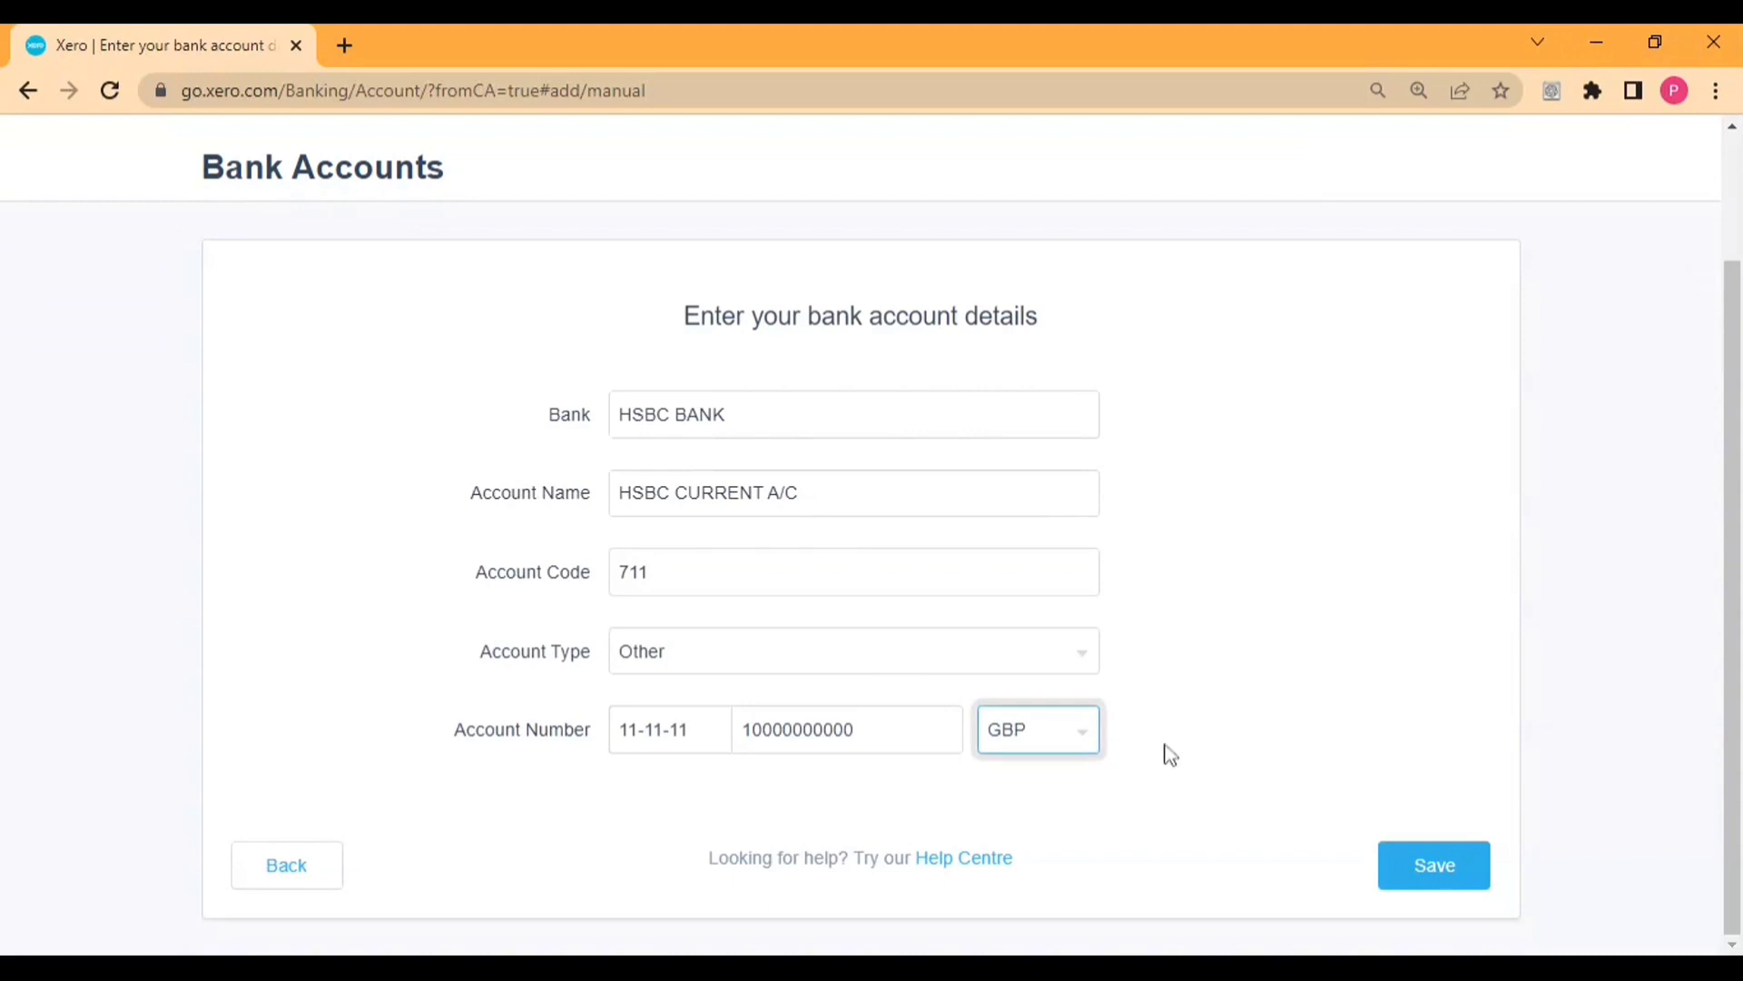
left_click(1193, 733)
left_click(1440, 863)
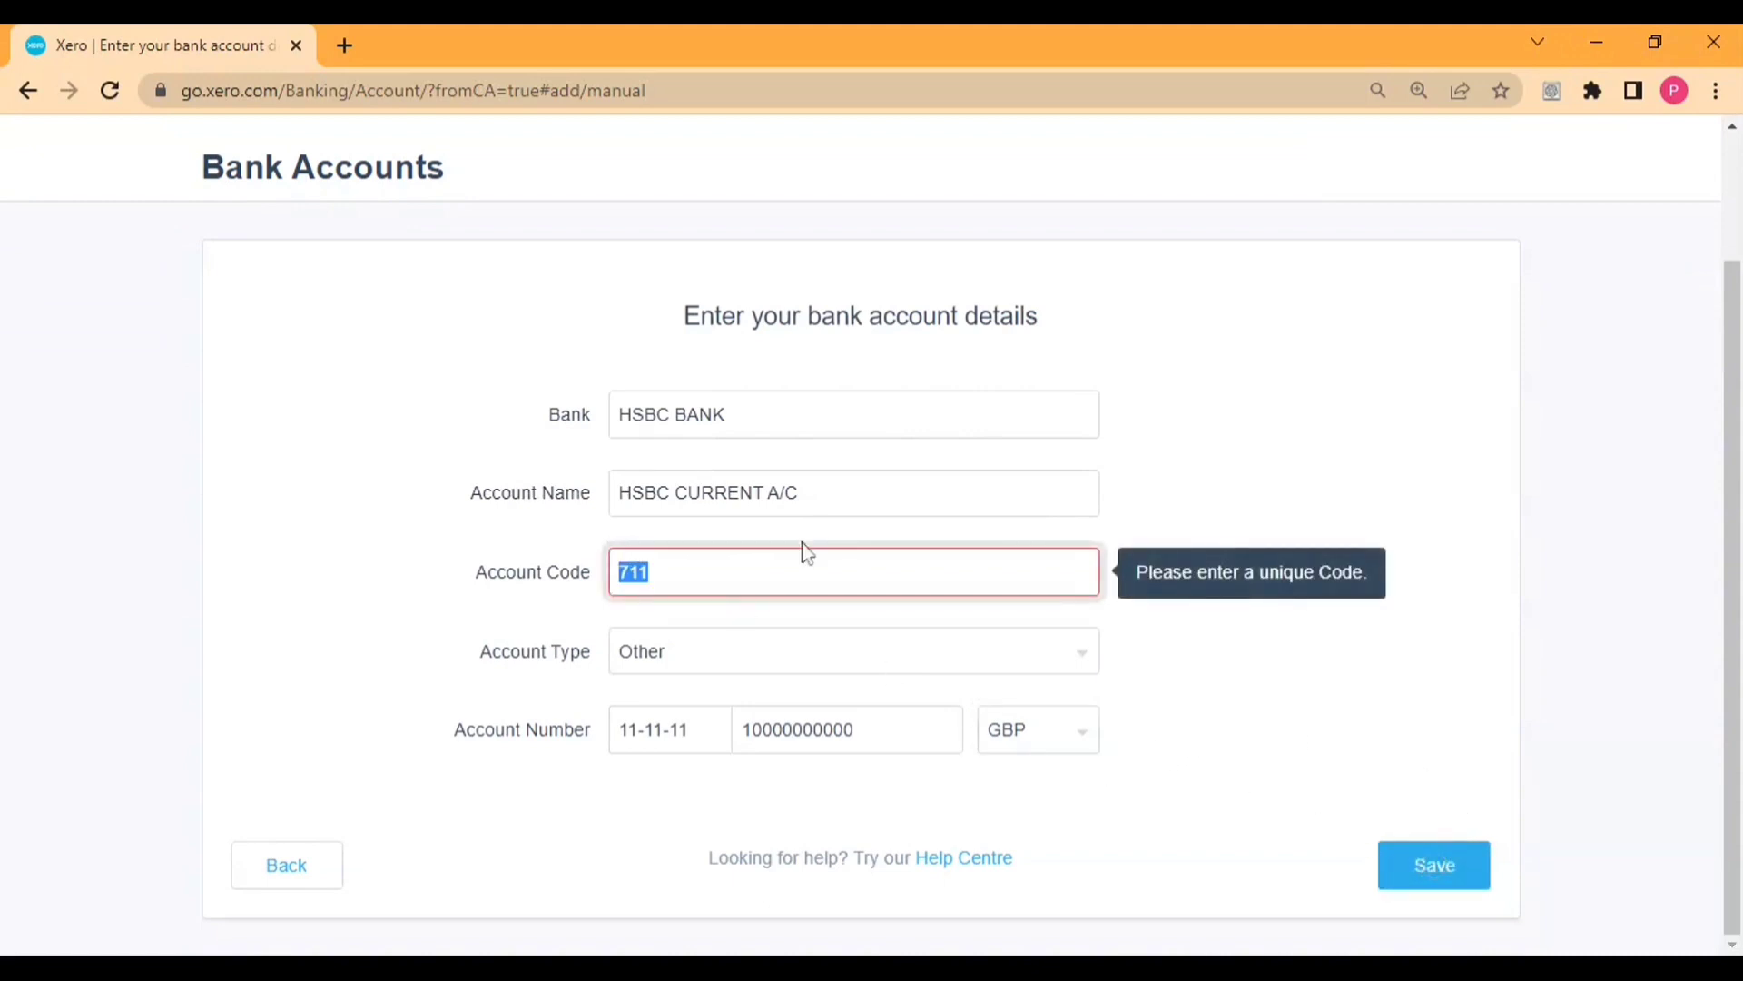
Change the bank account's code to 712 and save the account.
left_click(650, 572)
key("BackSpace")
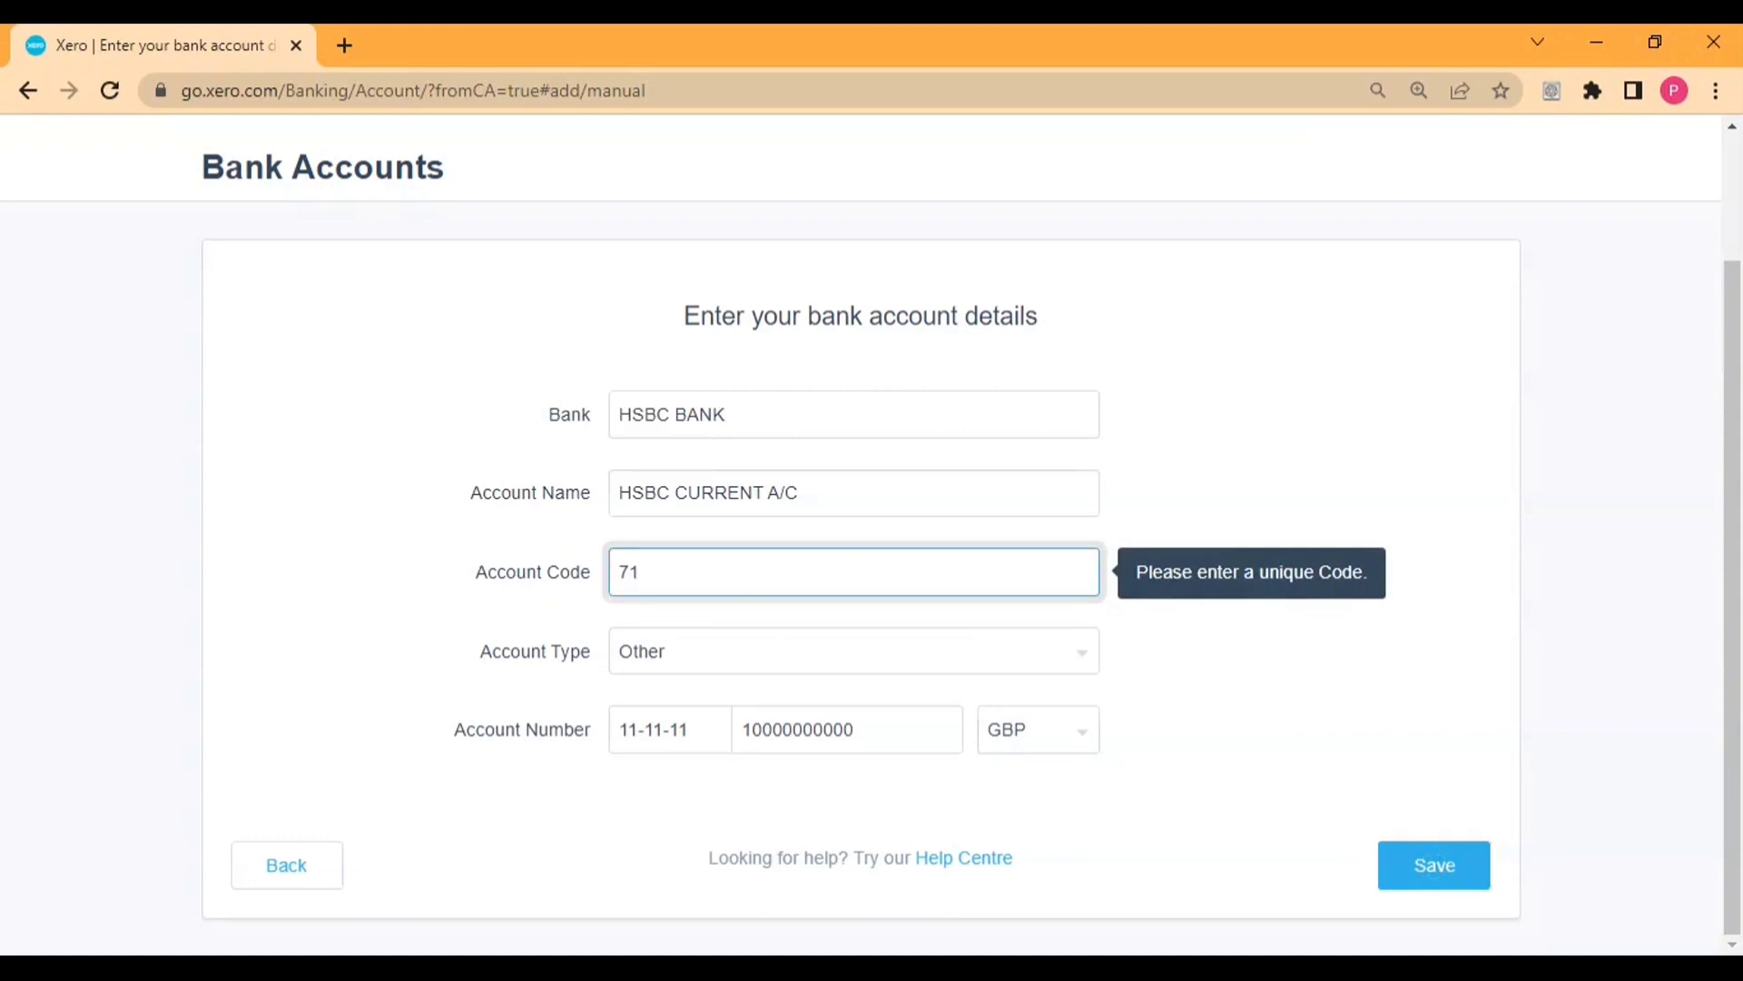
left_click(1439, 883)
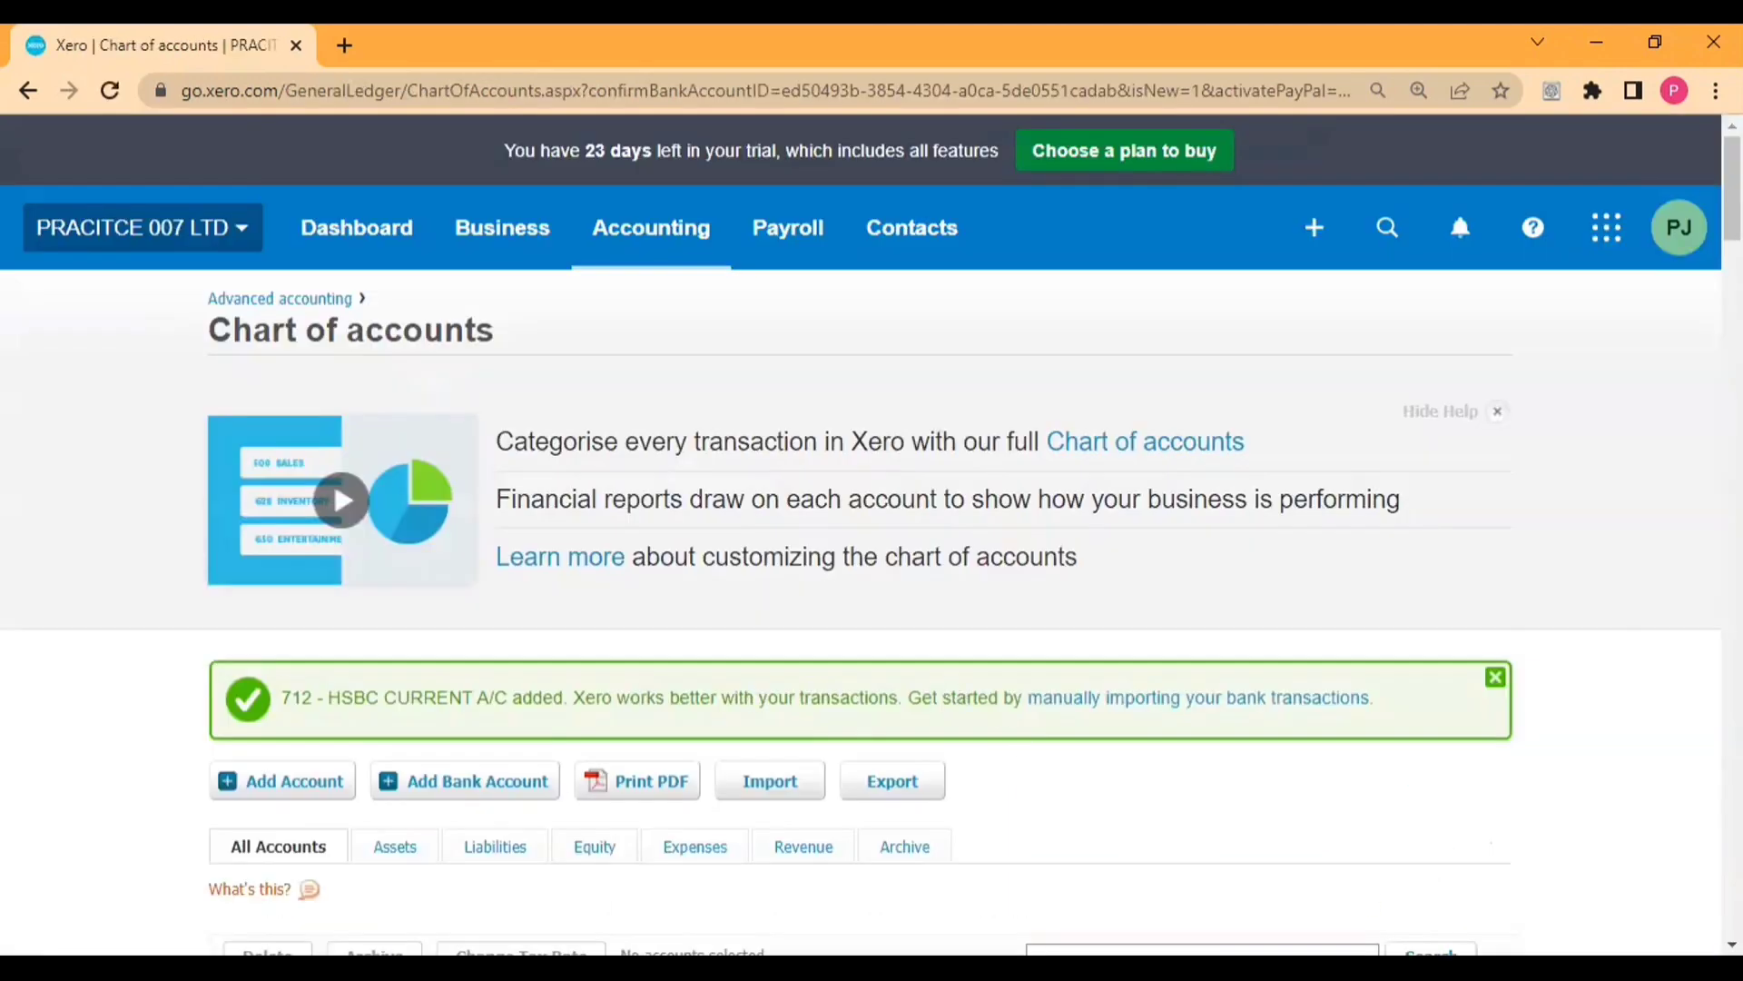
Filter the chart of accounts to assets and look through the list for the new HSBC bank account.
scroll(672, 718, "down", 4)
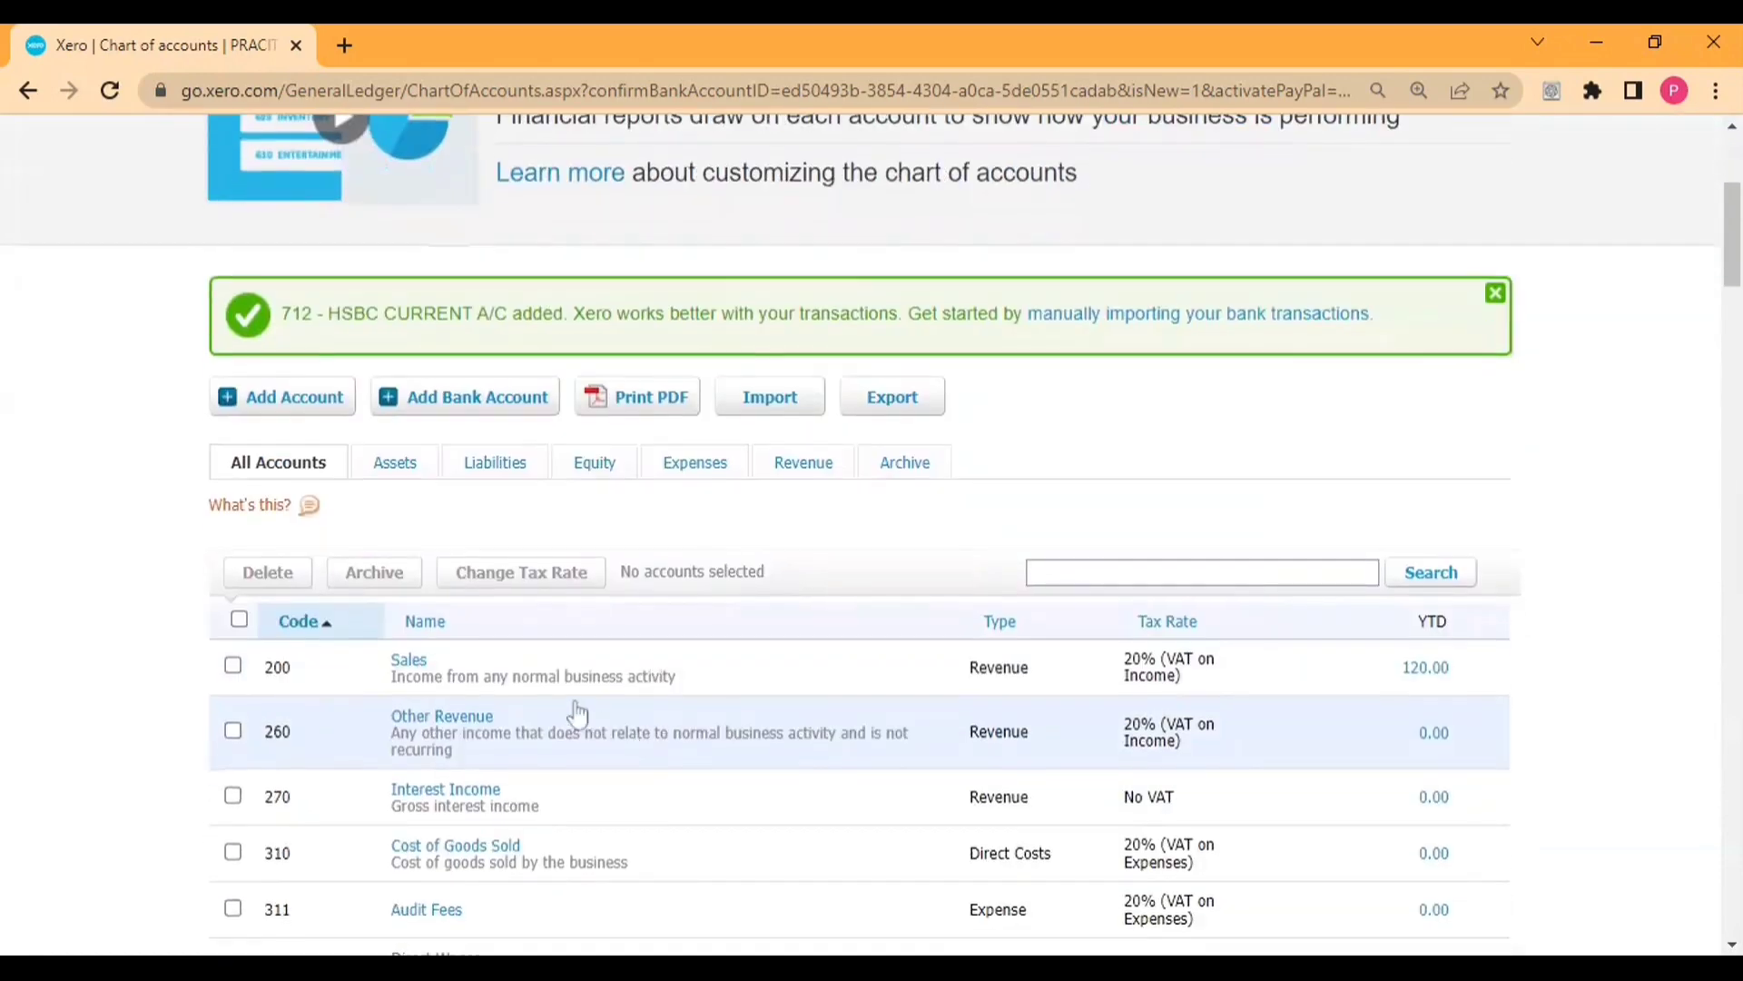
left_click(405, 473)
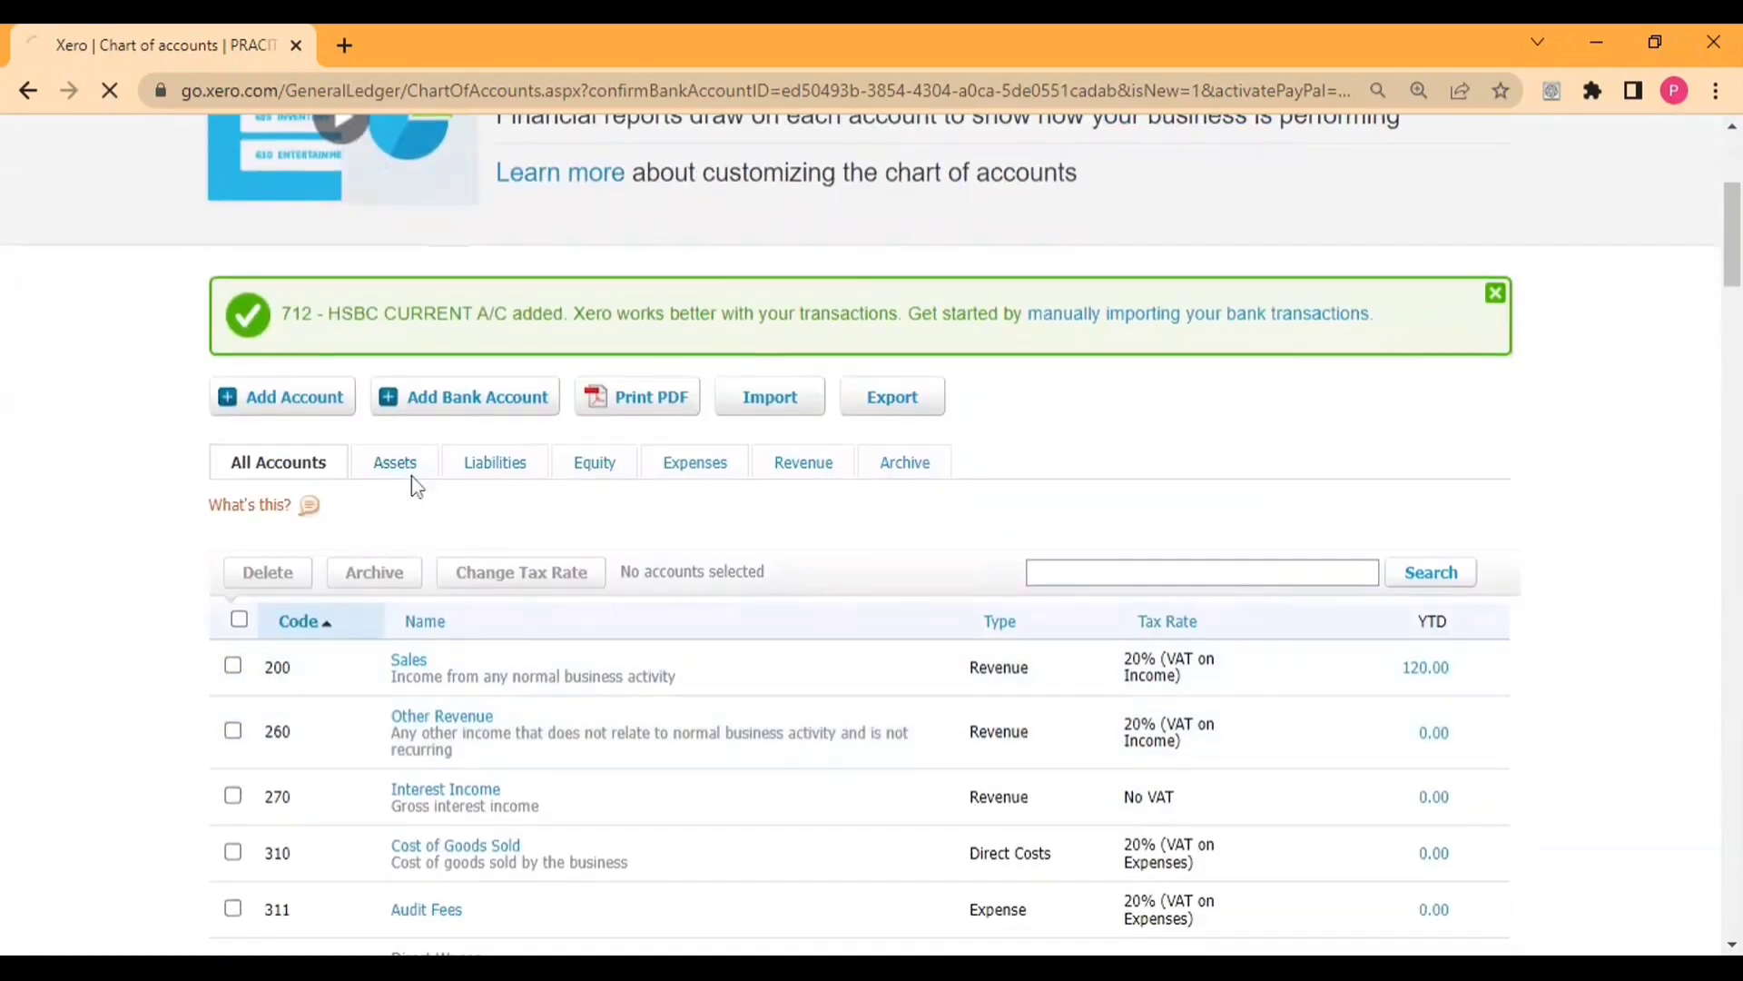
scroll(508, 599, "down", 4)
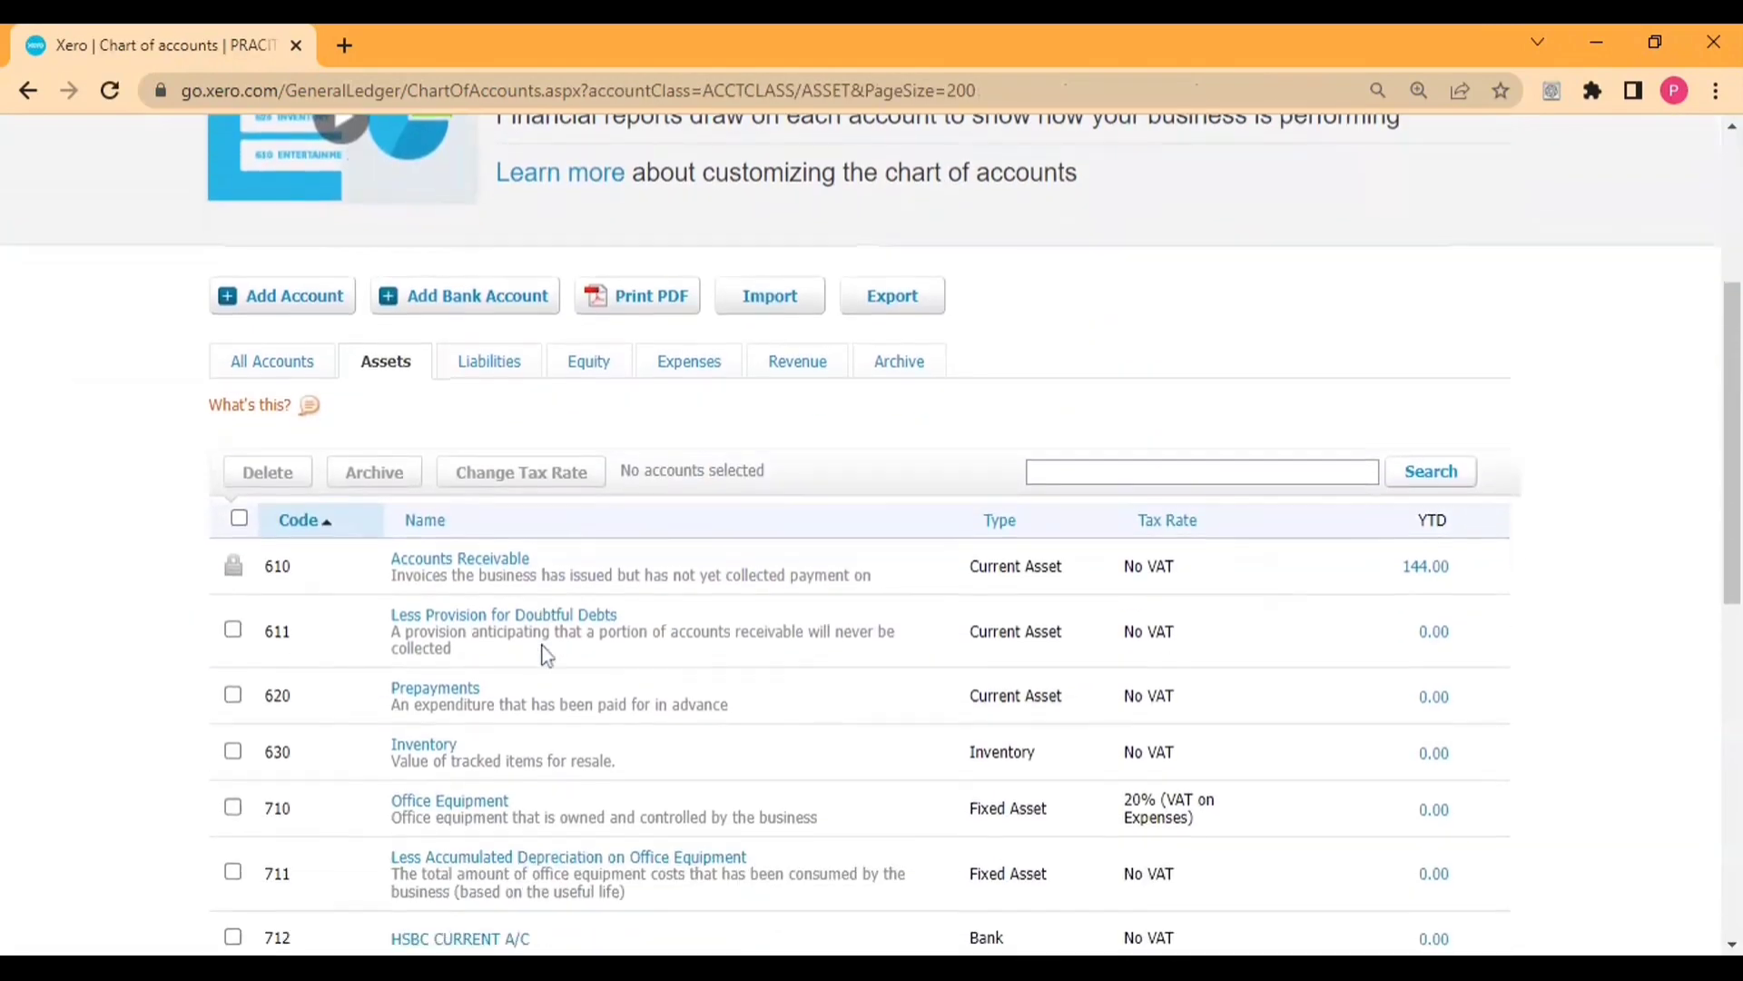
scroll(531, 677, "down", 3)
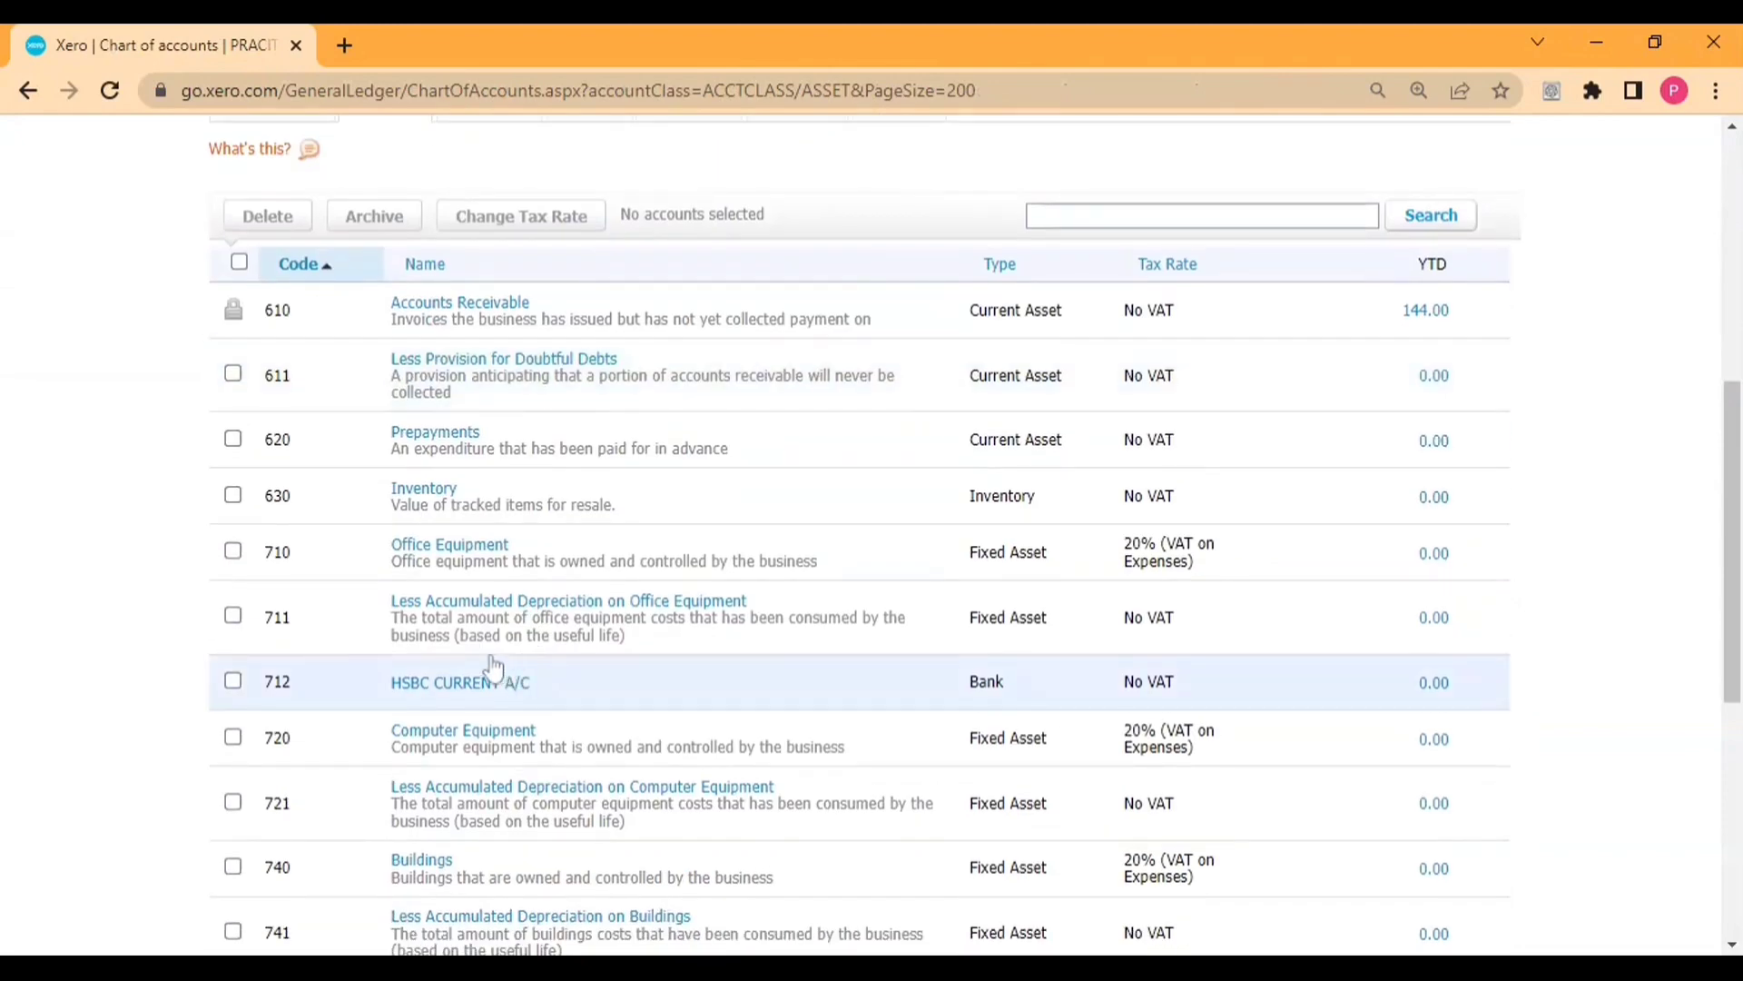
scroll(506, 691, "down", 5)
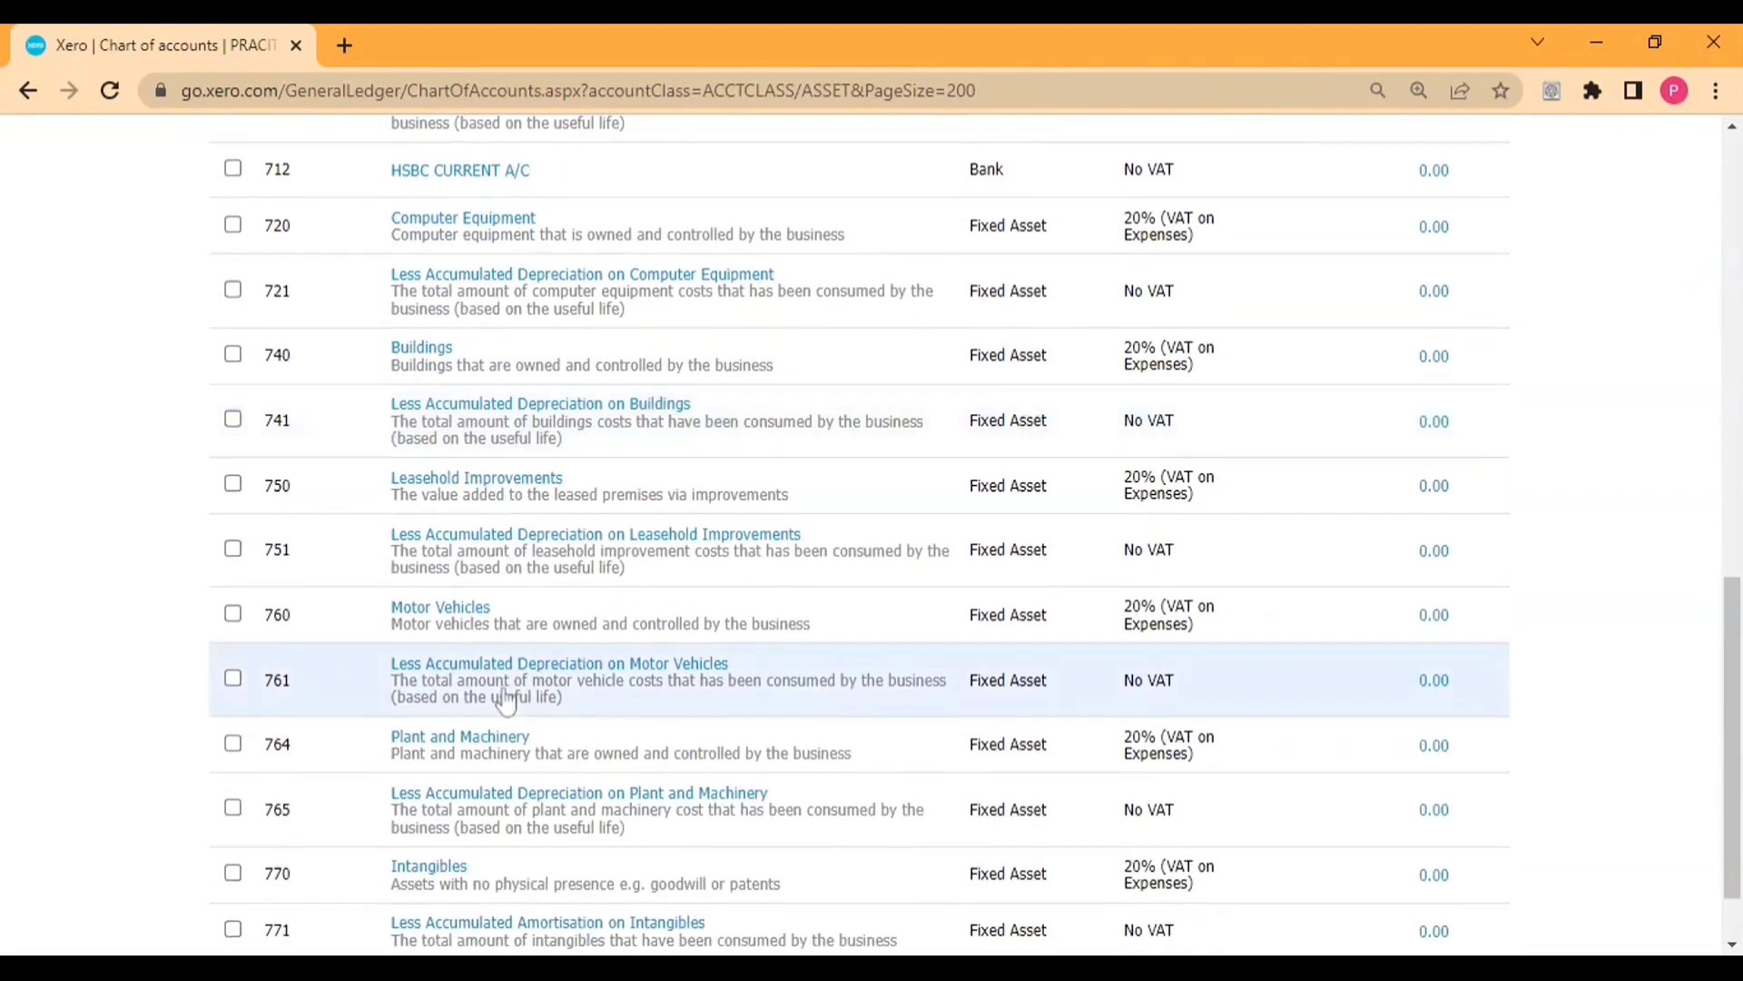
scroll(506, 699, "up", 4)
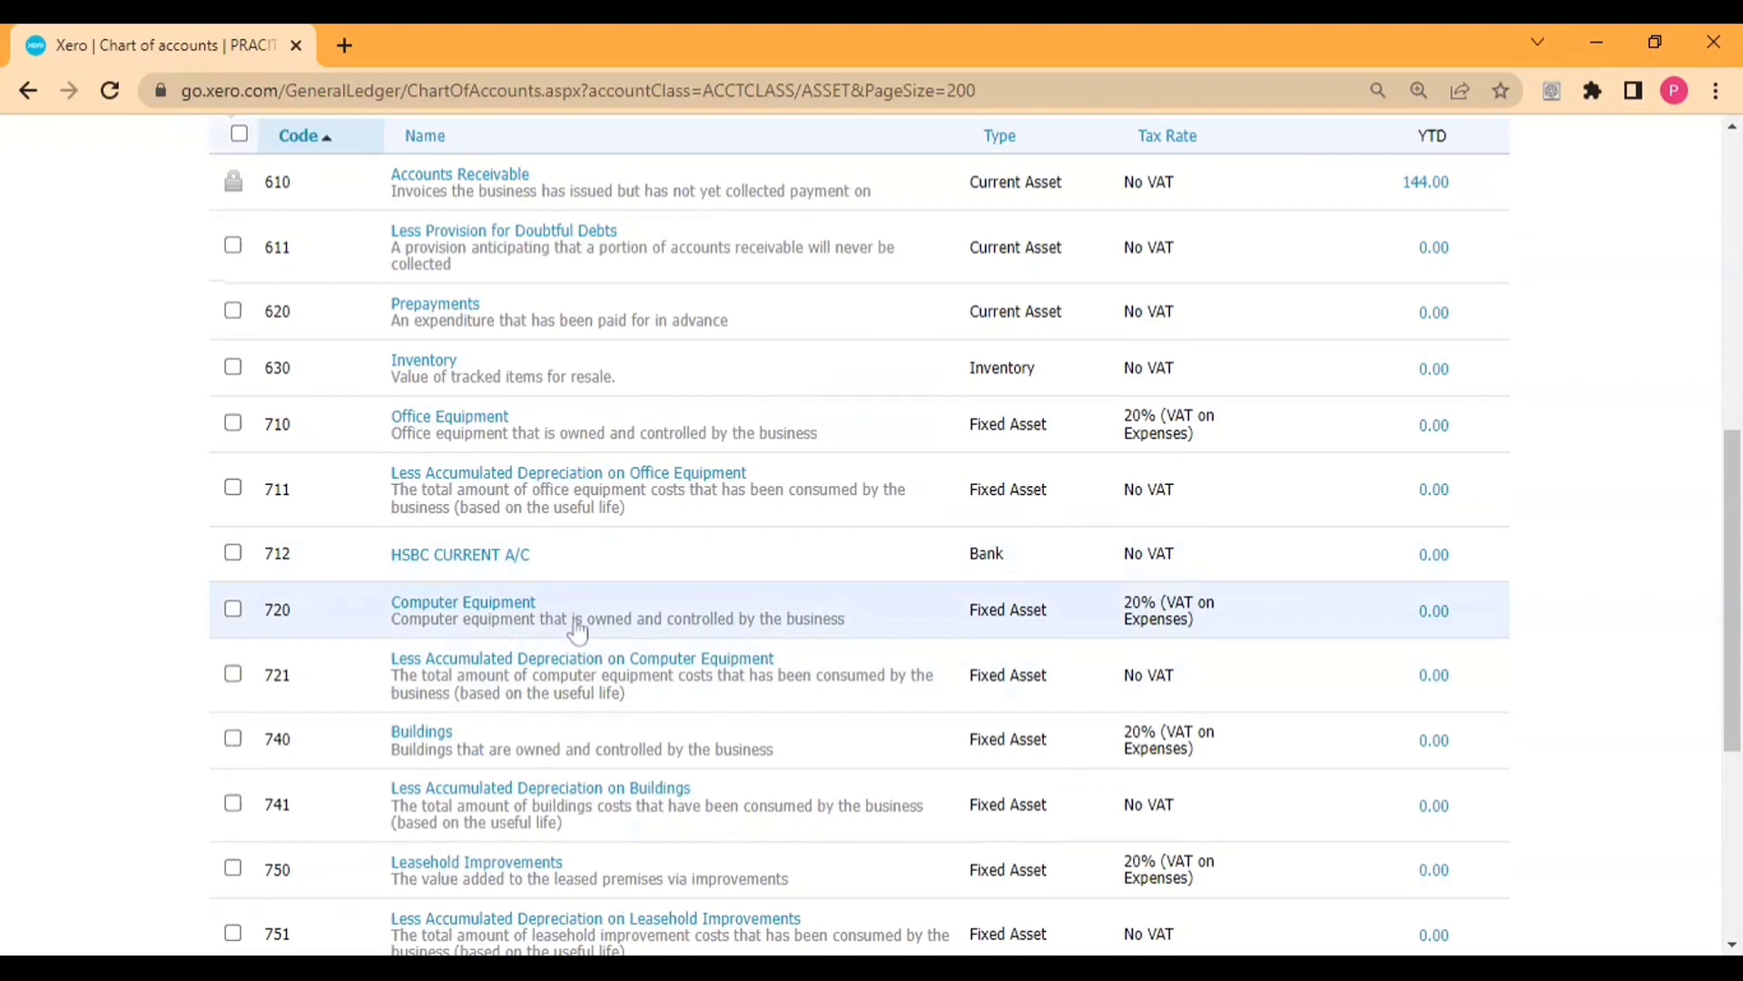
scroll(572, 623, "up", 6)
scroll(577, 634, "up", 2)
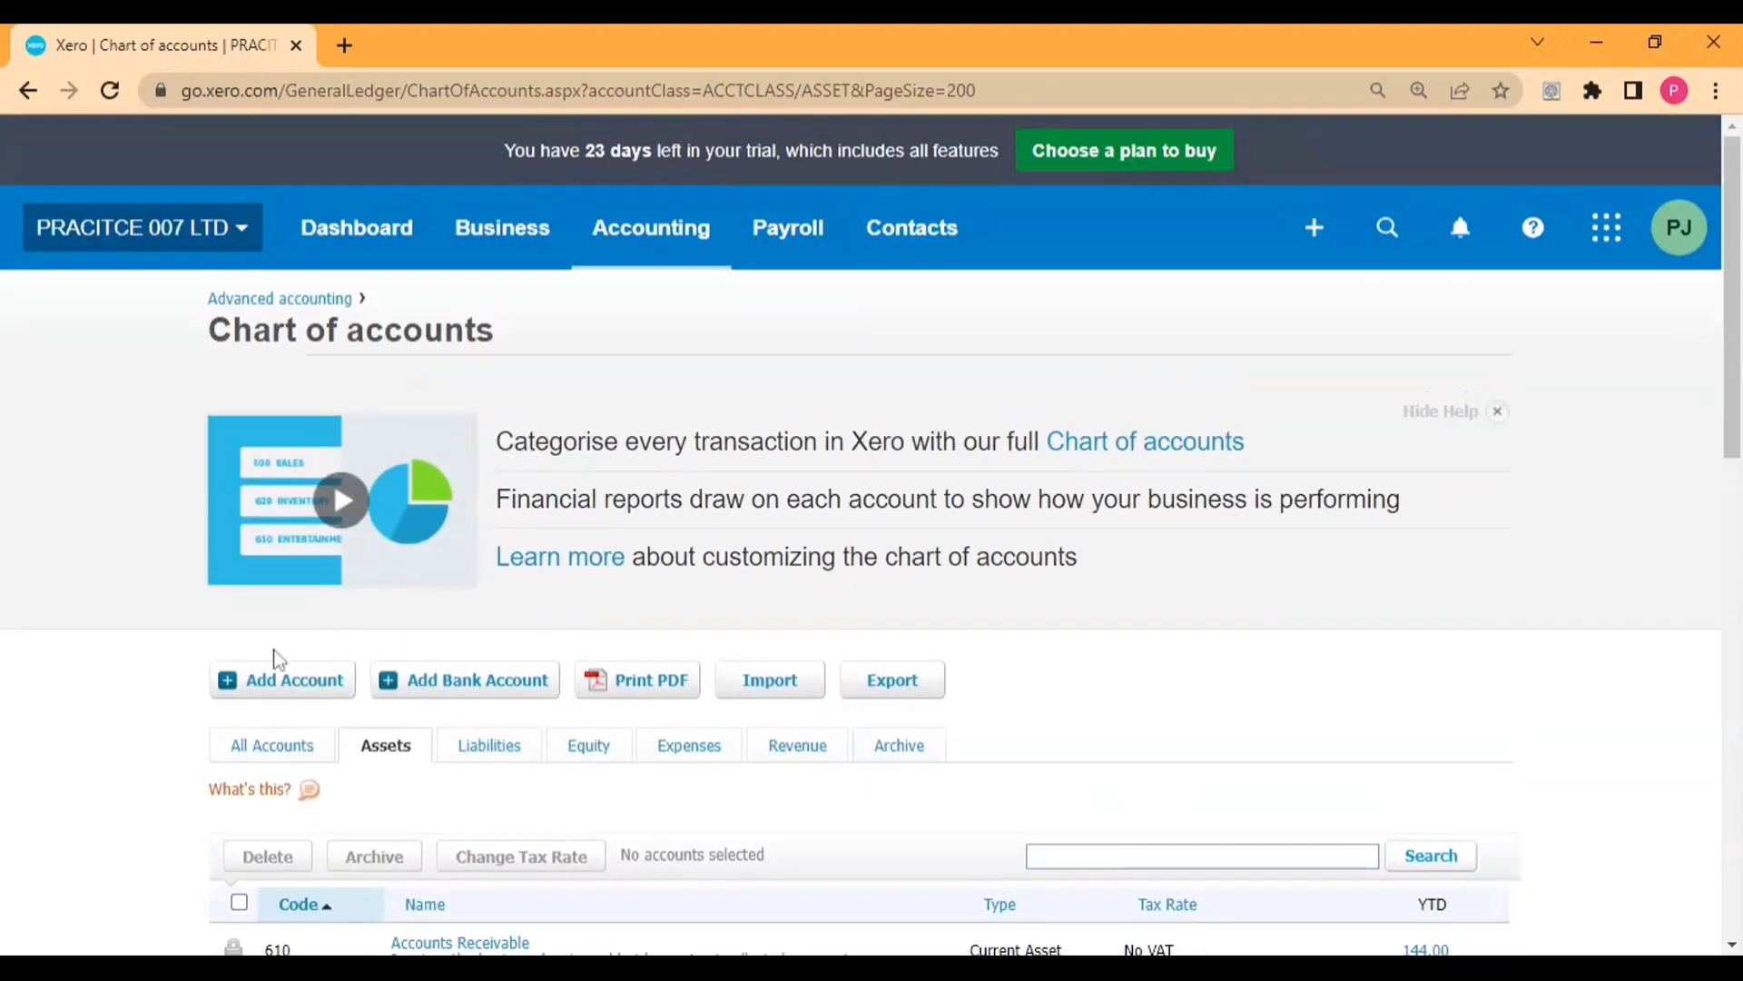
Select the HSBC CURRENT A/C account in the assets list, delete it permanently, and check the list.
scroll(445, 686, "down", 8)
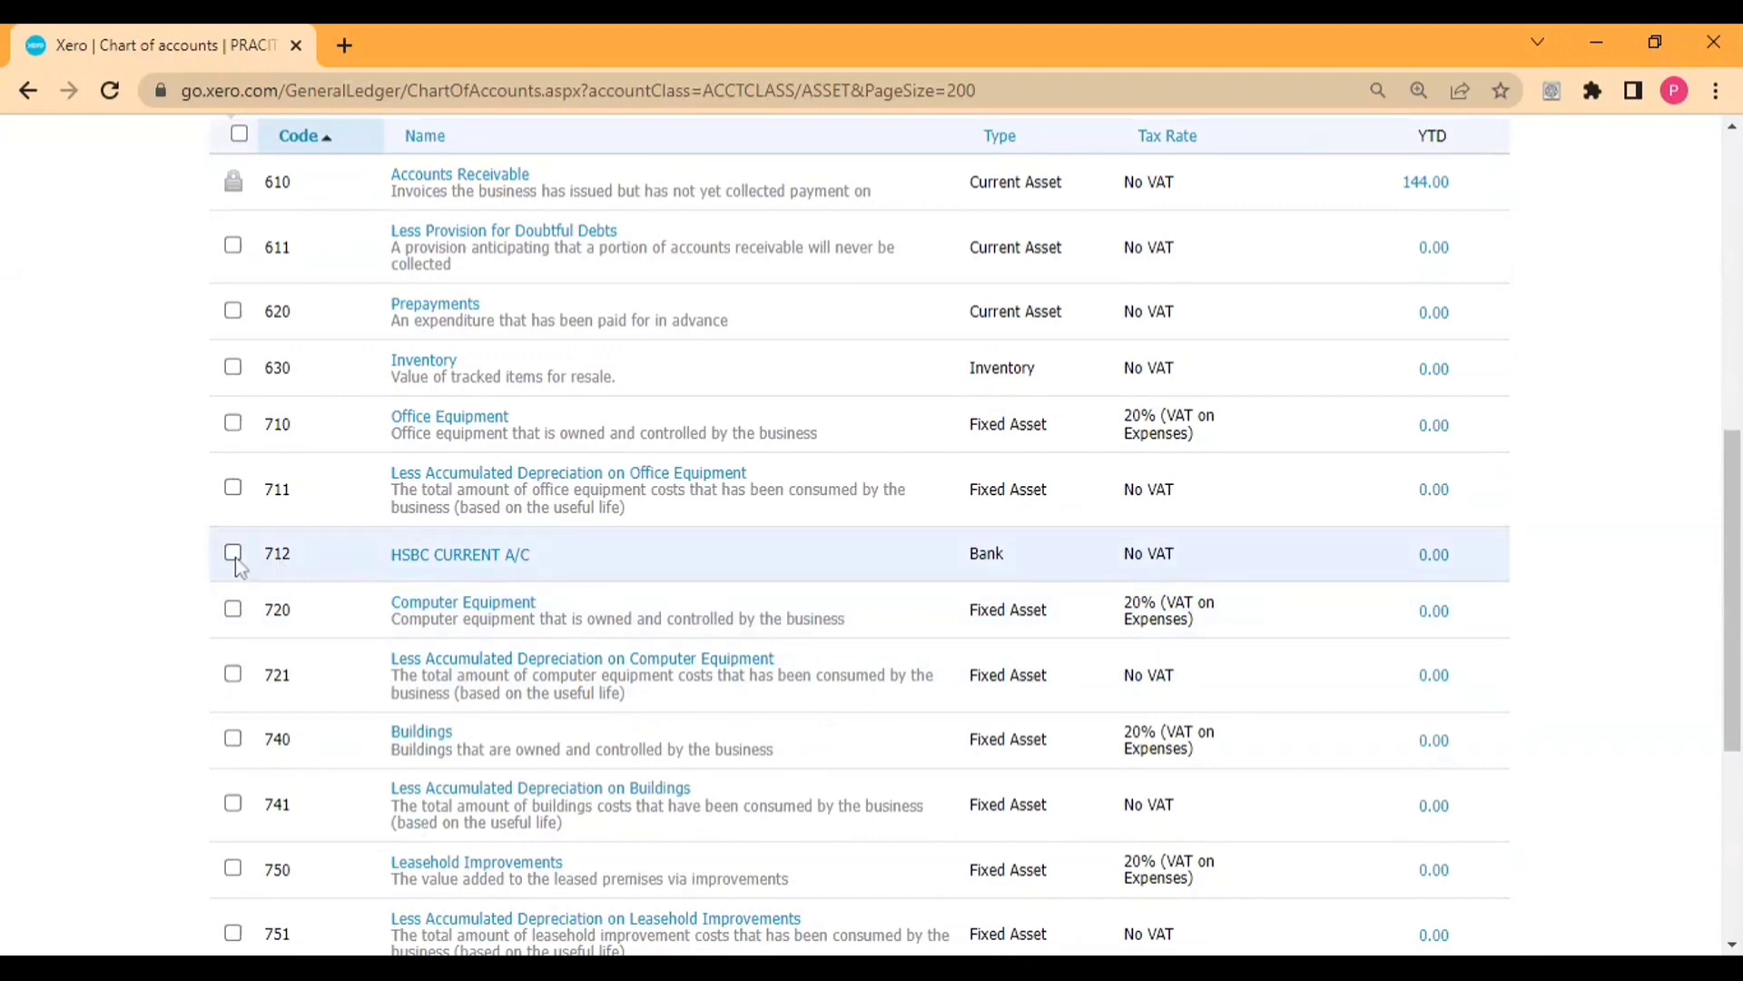
scroll(238, 565, "up", 5)
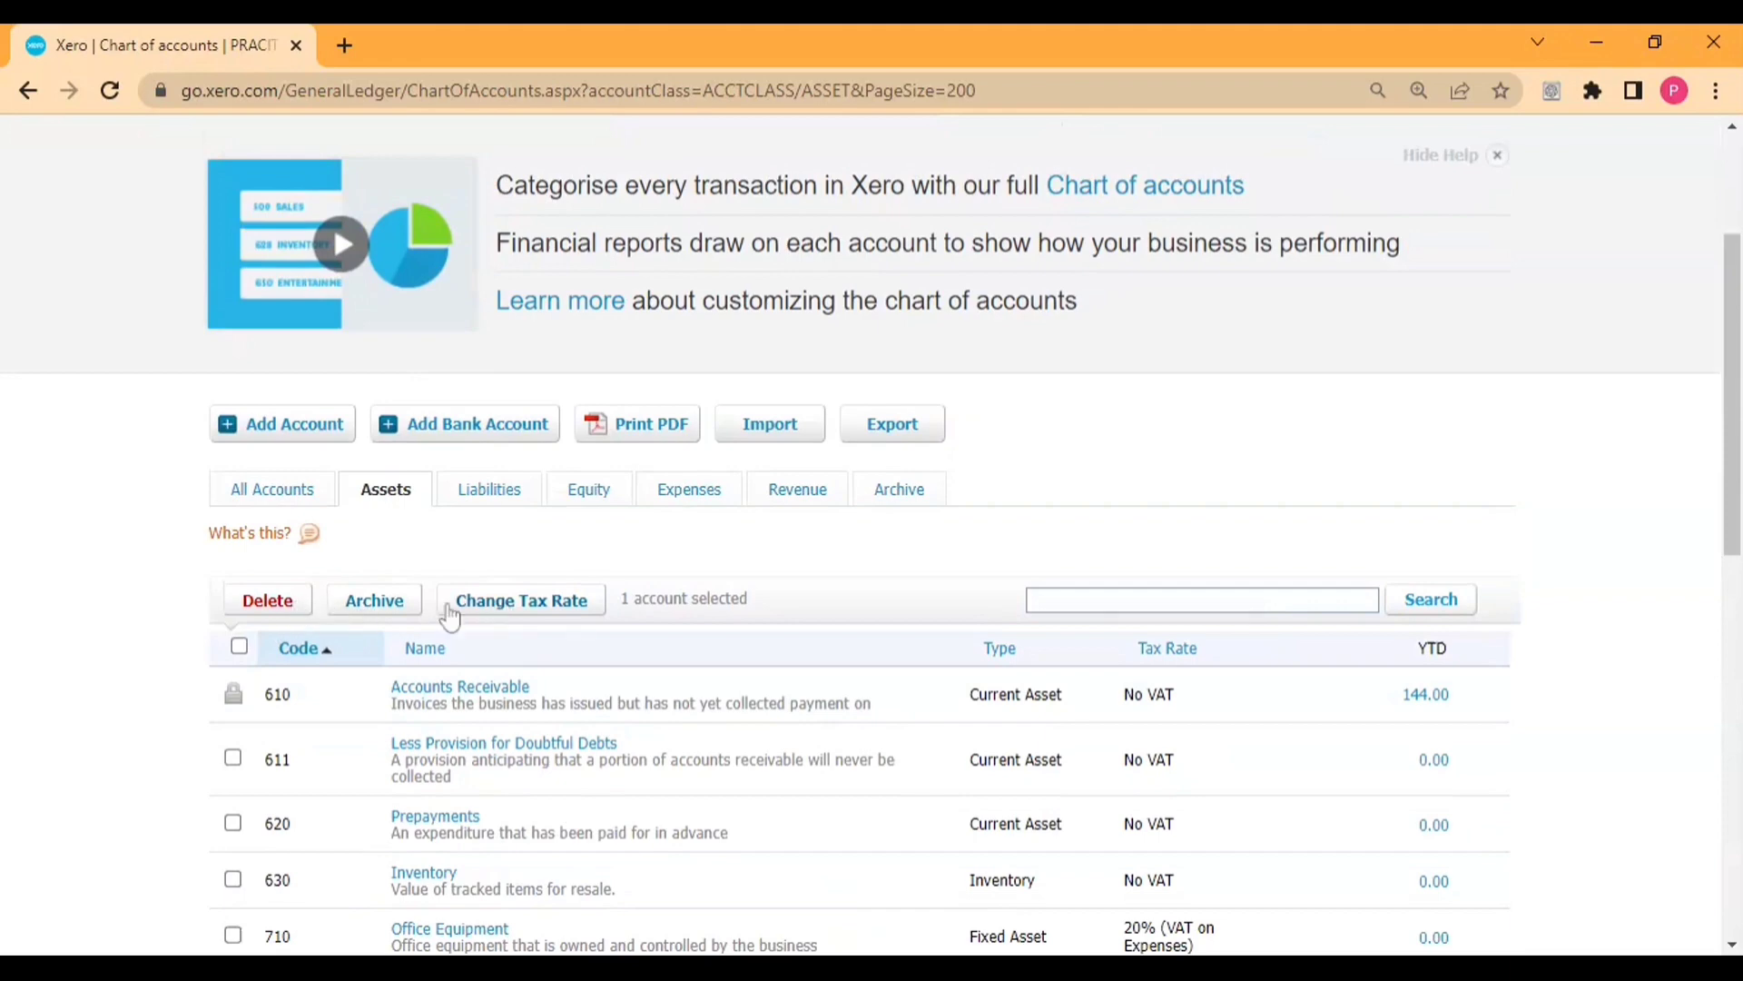
left_click(268, 602)
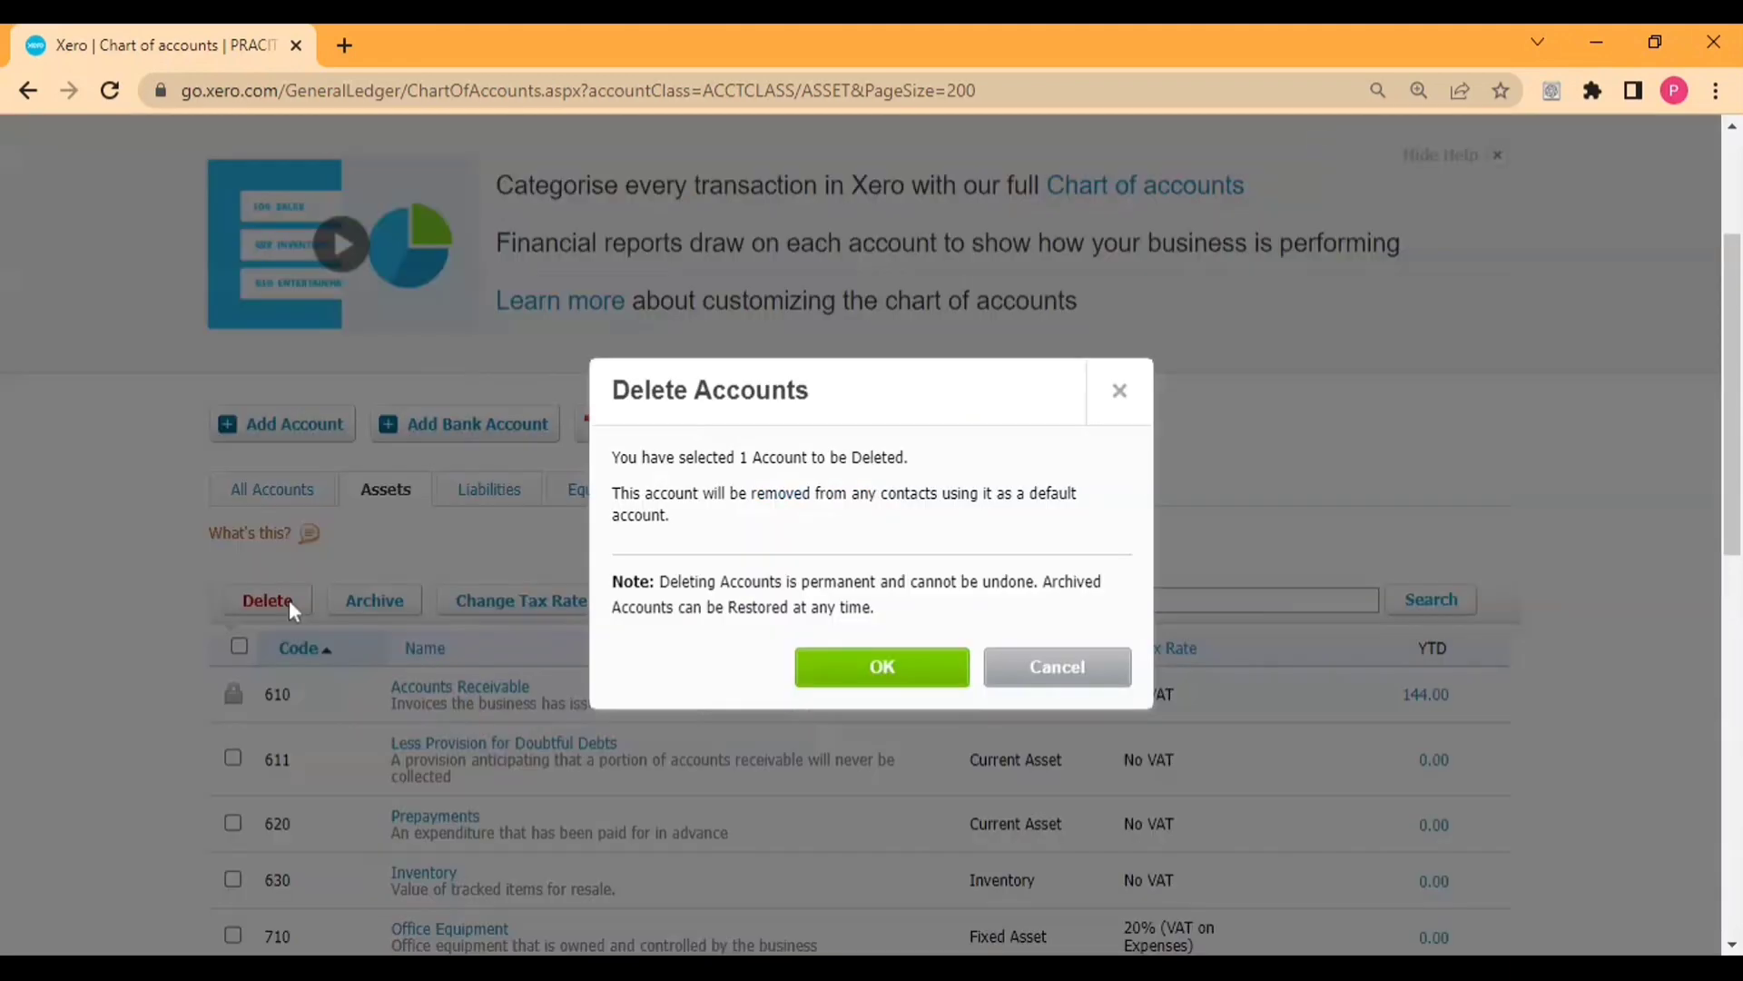
left_click(857, 682)
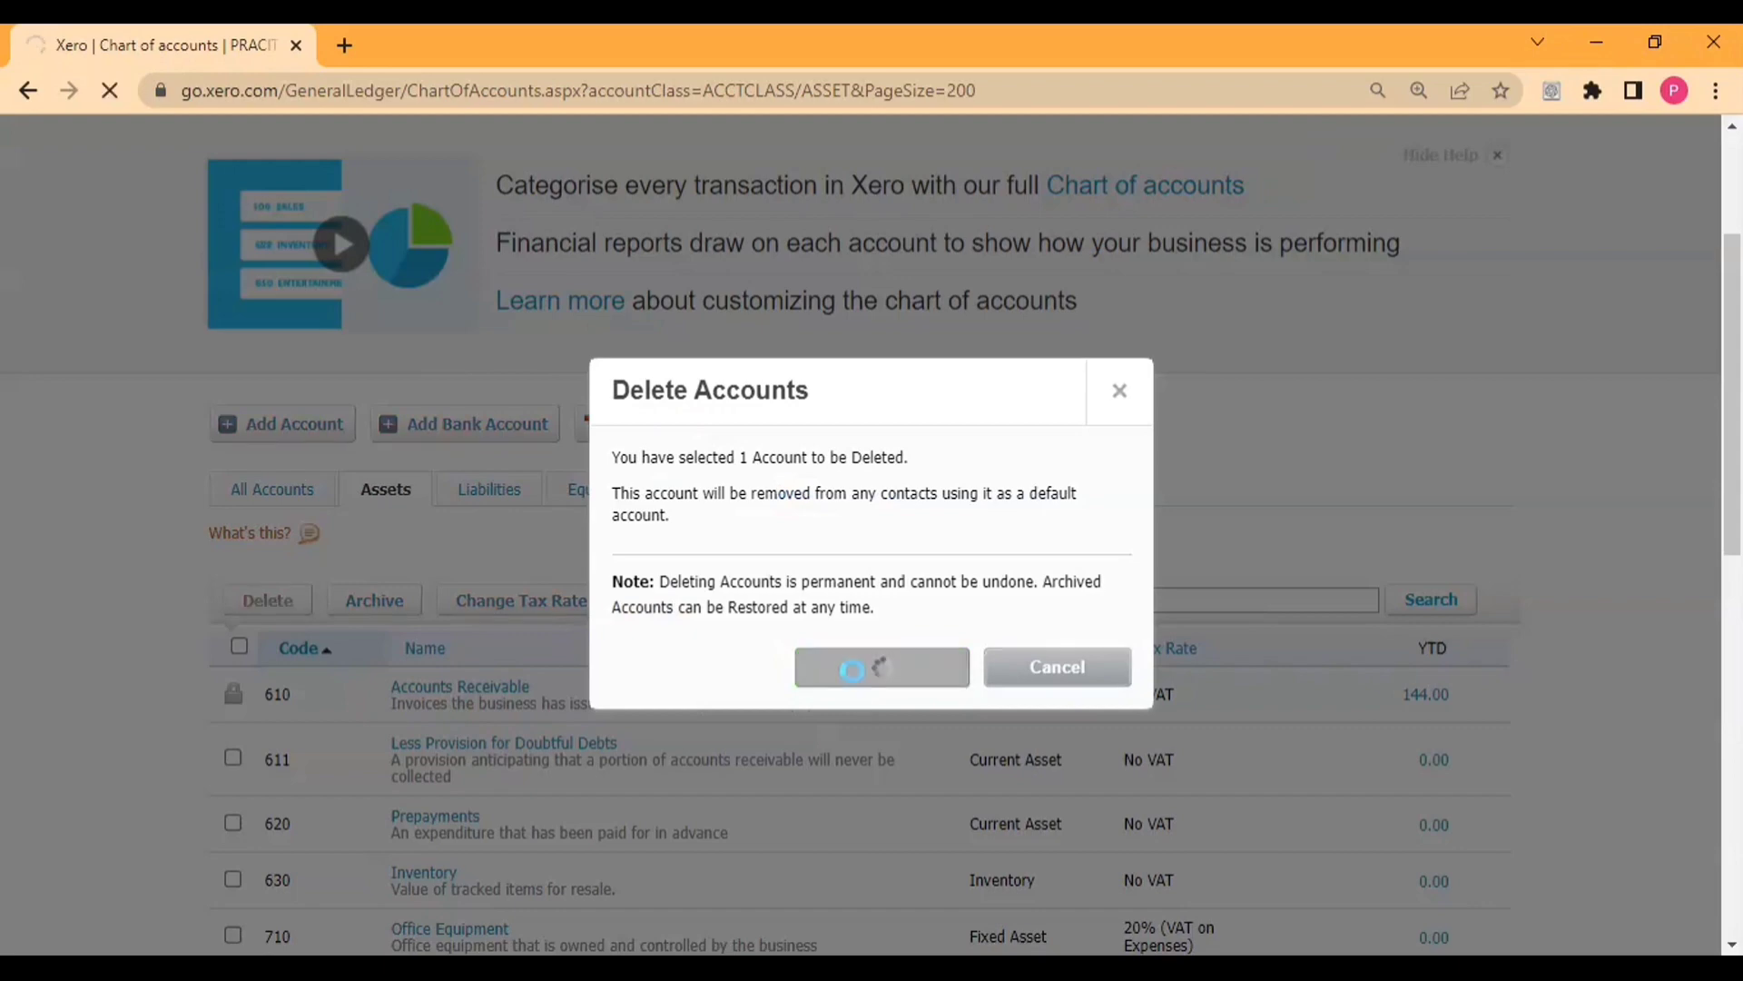
scroll(852, 670, "down", 4)
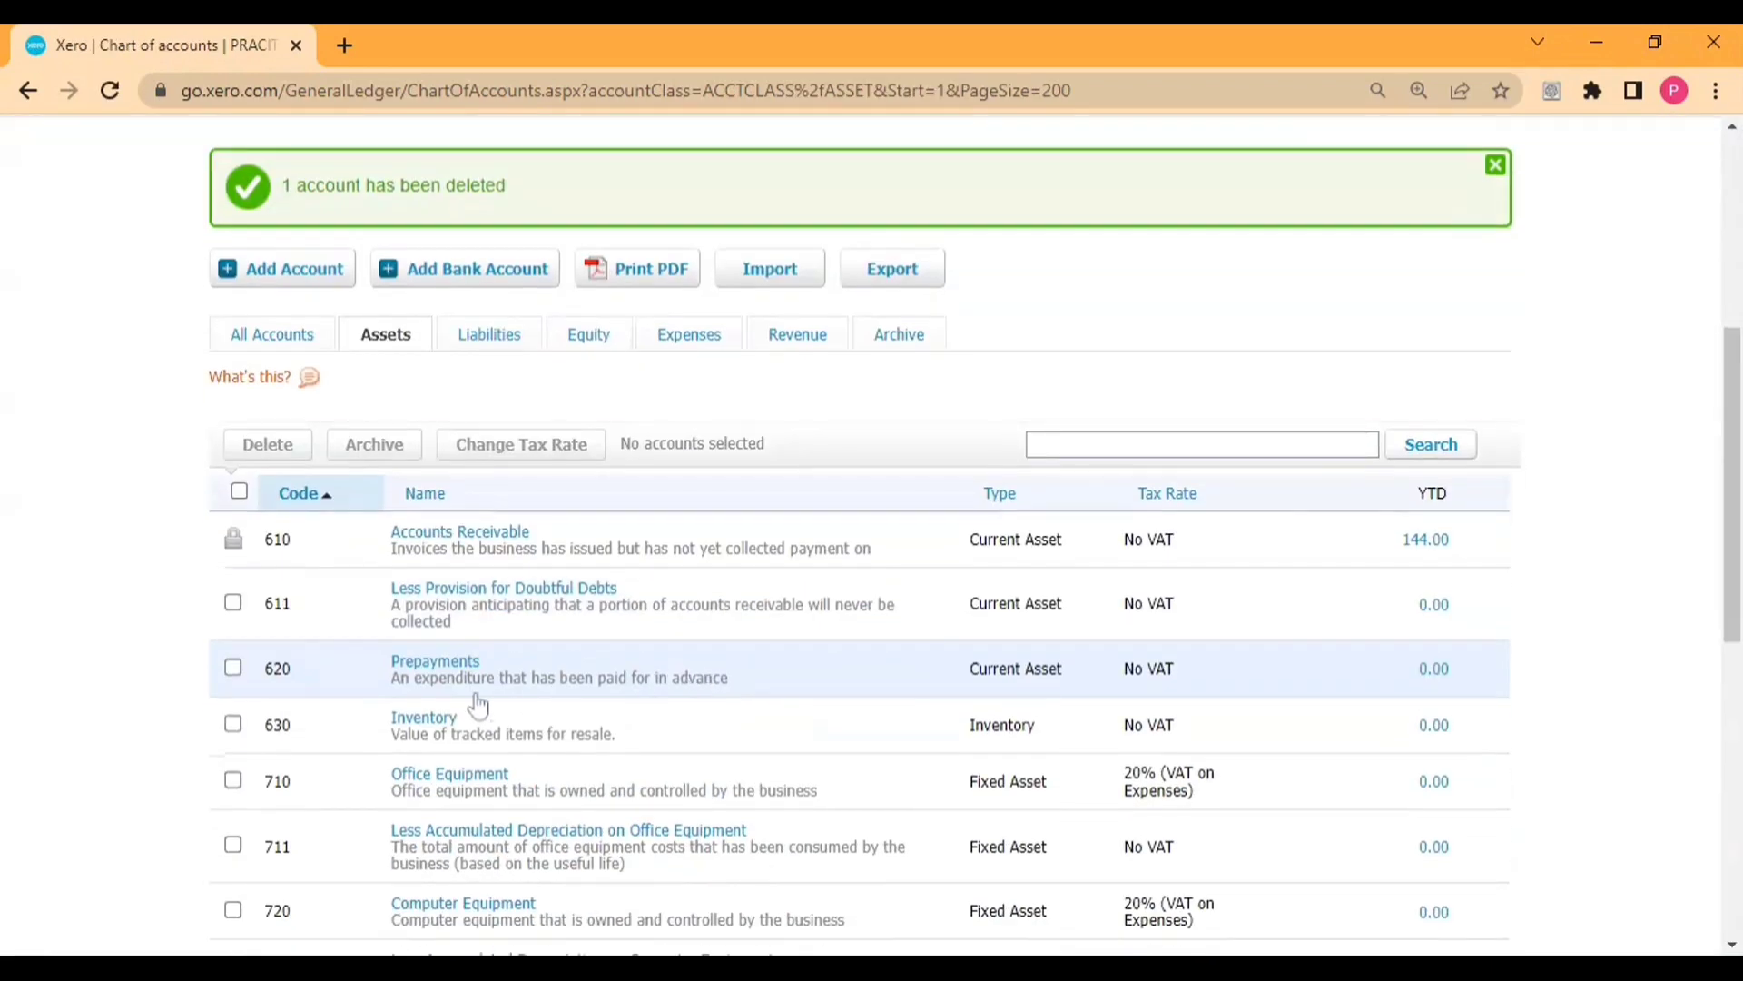
scroll(479, 705, "down", 3)
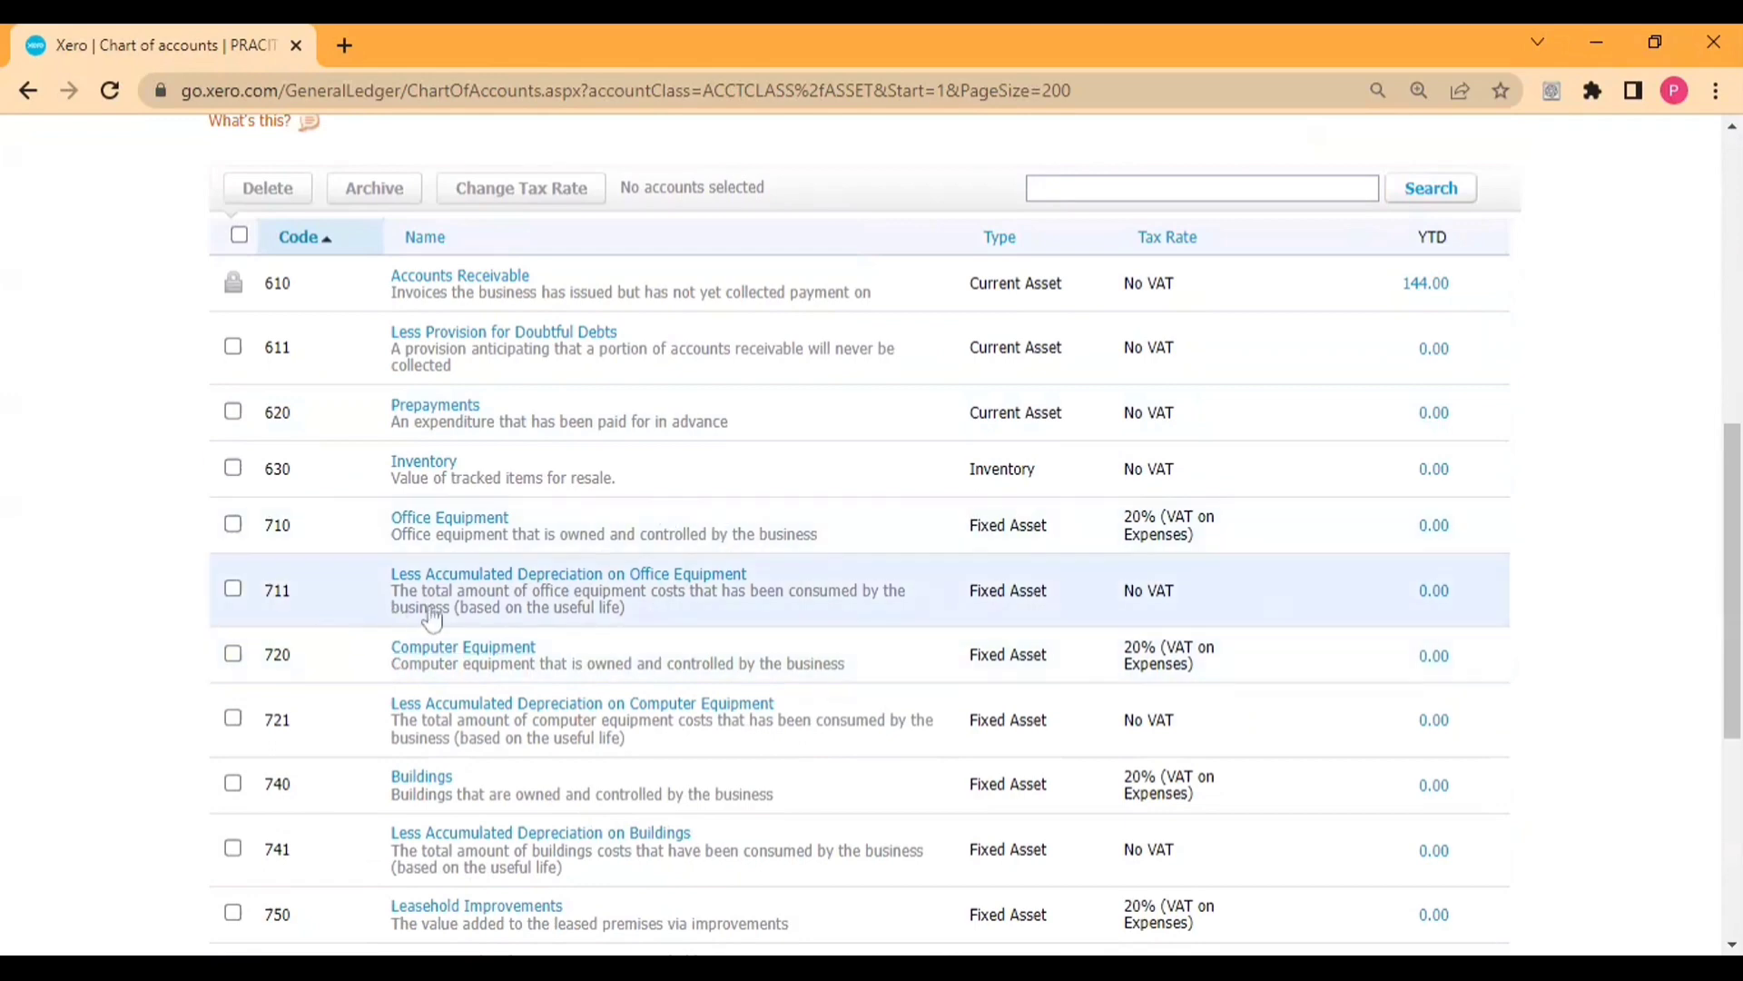
scroll(642, 603, "up", 3)
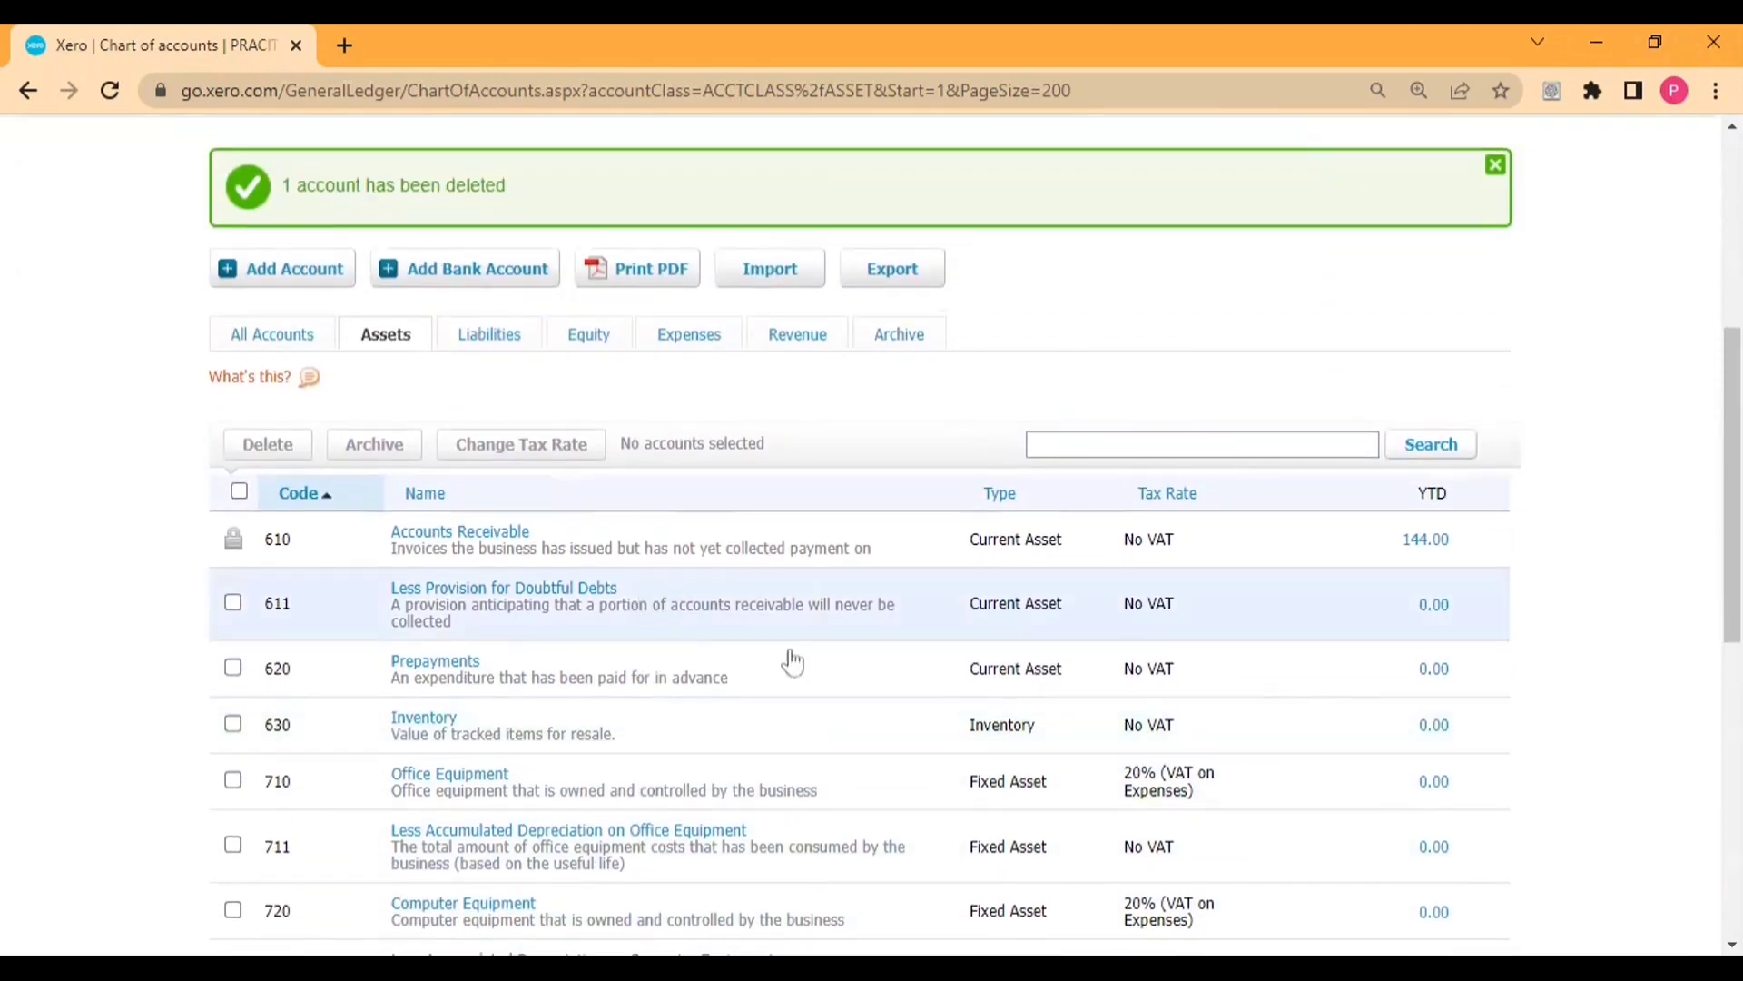
scroll(826, 695, "up", 5)
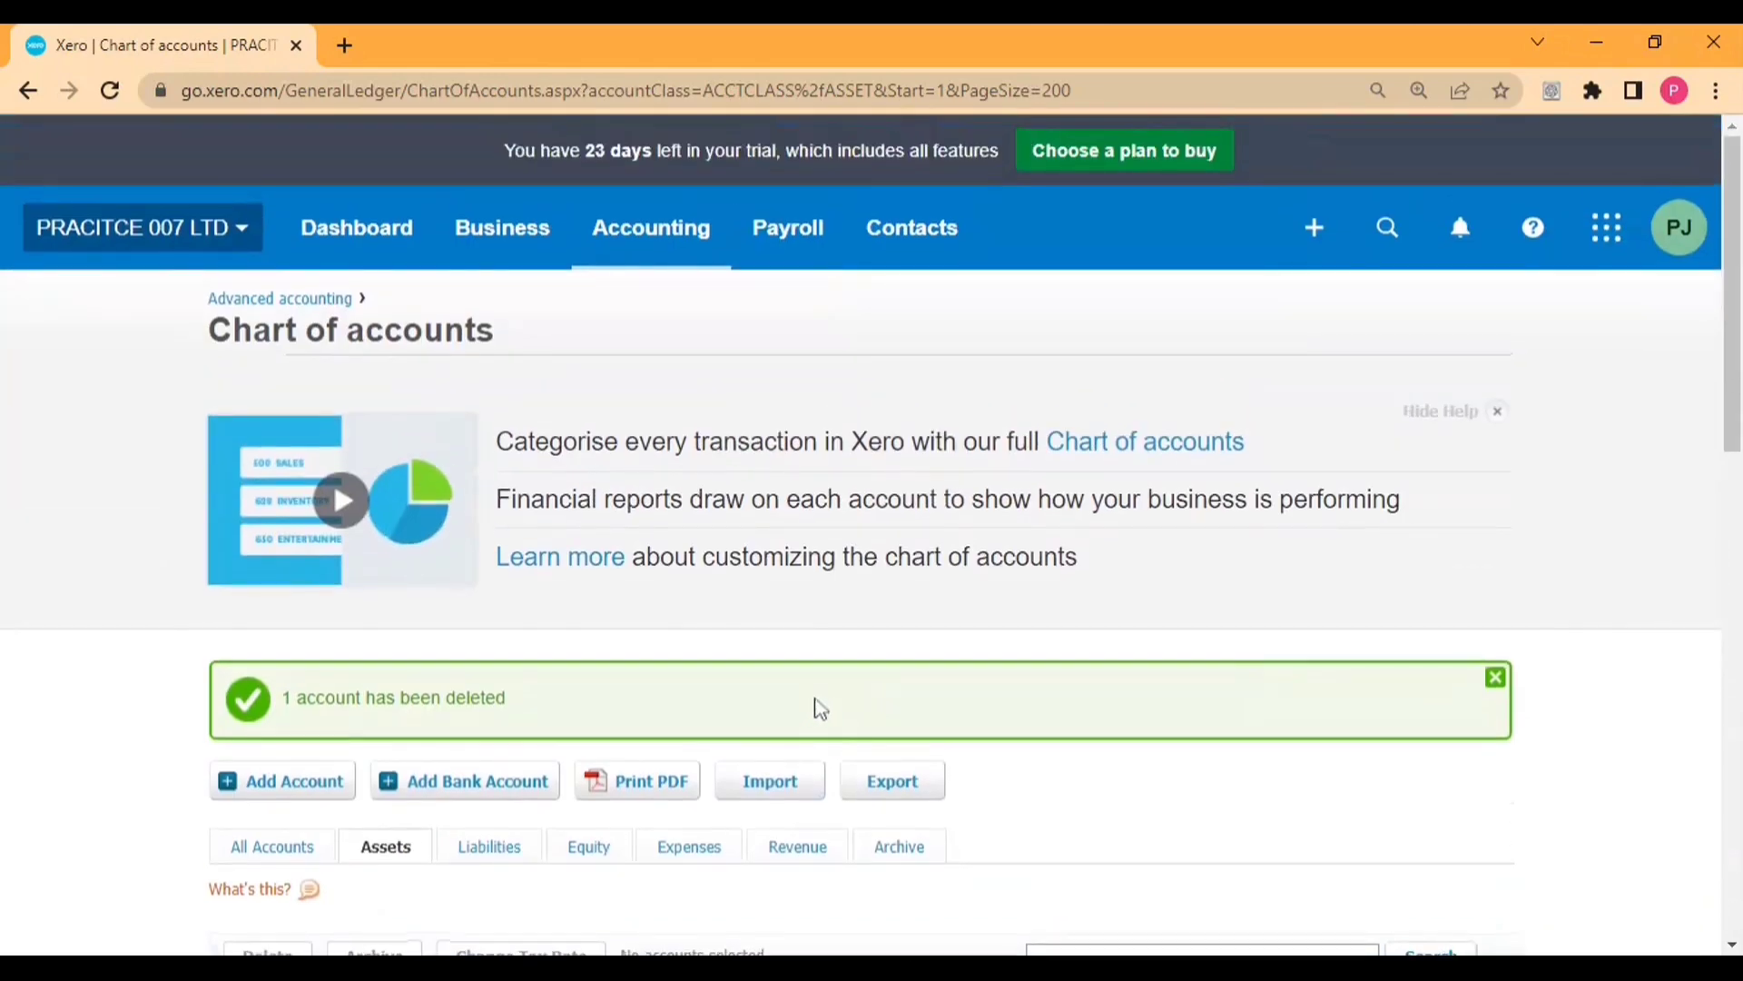